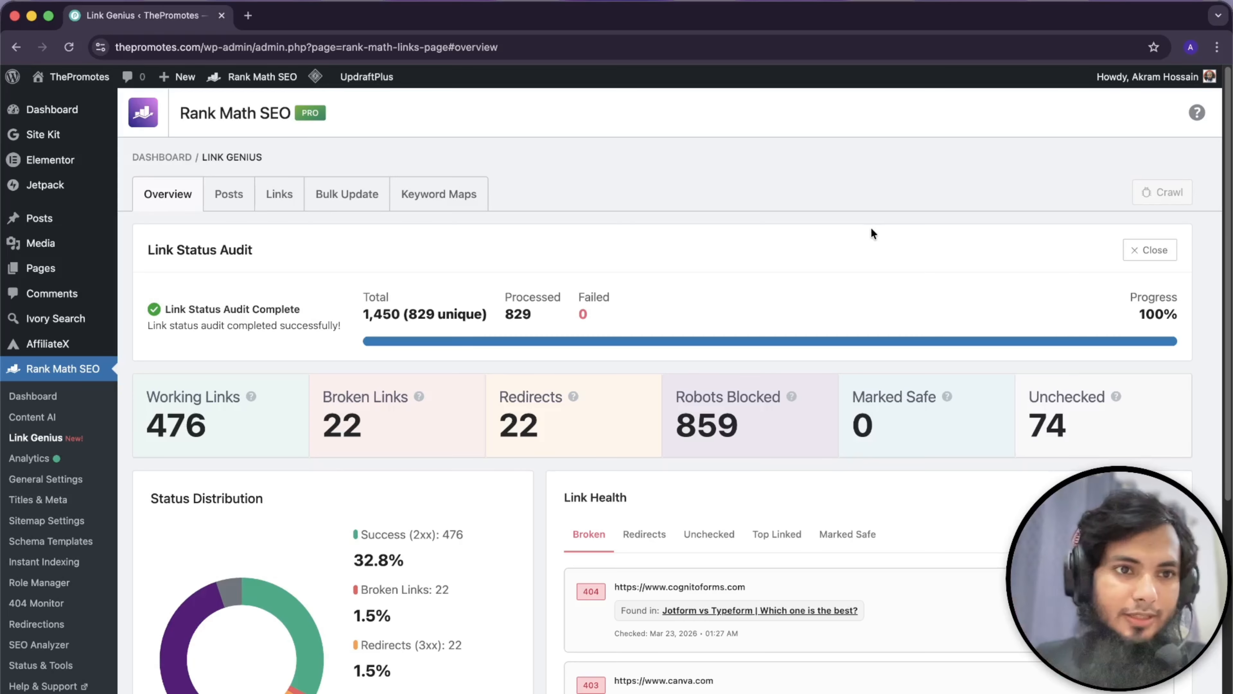
- Open the draft post "Diaflow Lifetime Deal, Features, Pricing – AI App Builder" for editing from the list of all posts
mouse_move(24, 225)
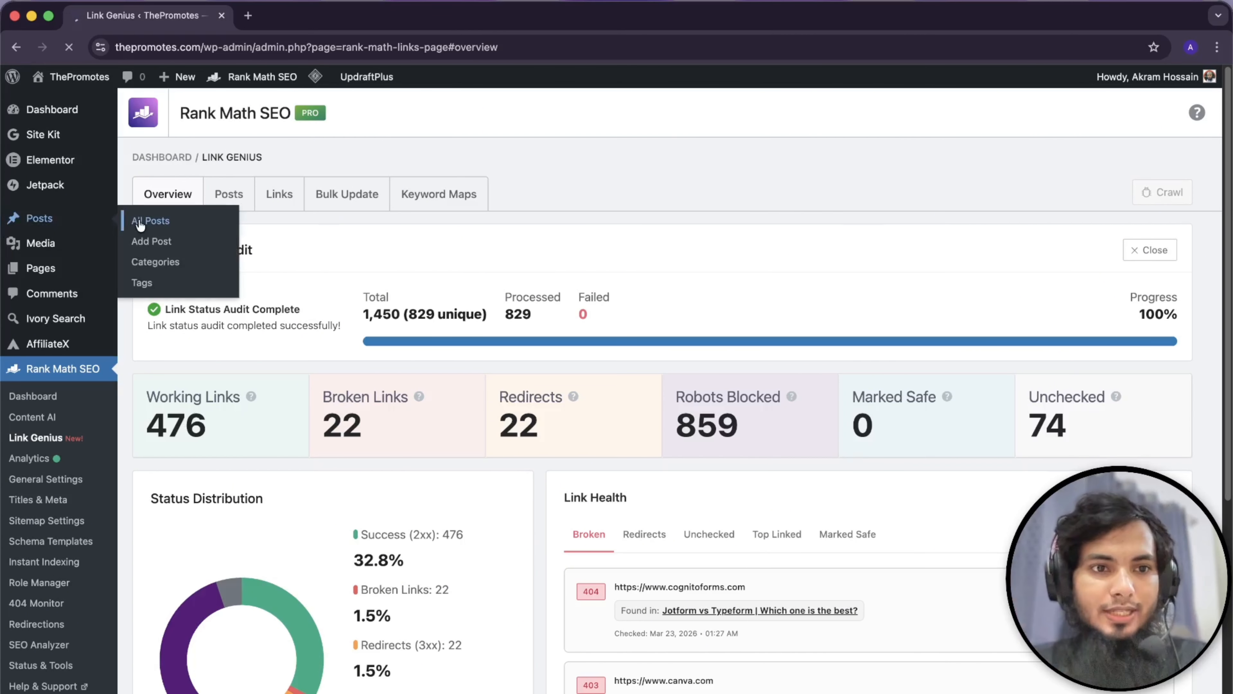
scroll(661, 399, down, 10)
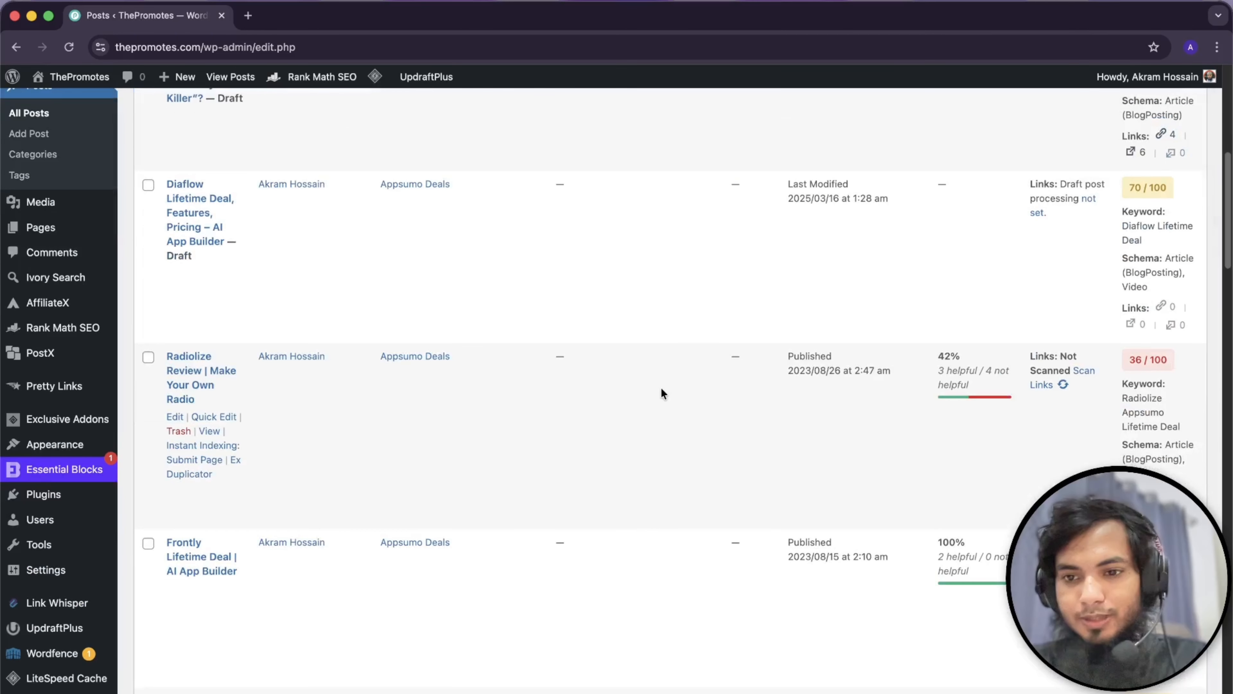
scroll(638, 379, up, 5)
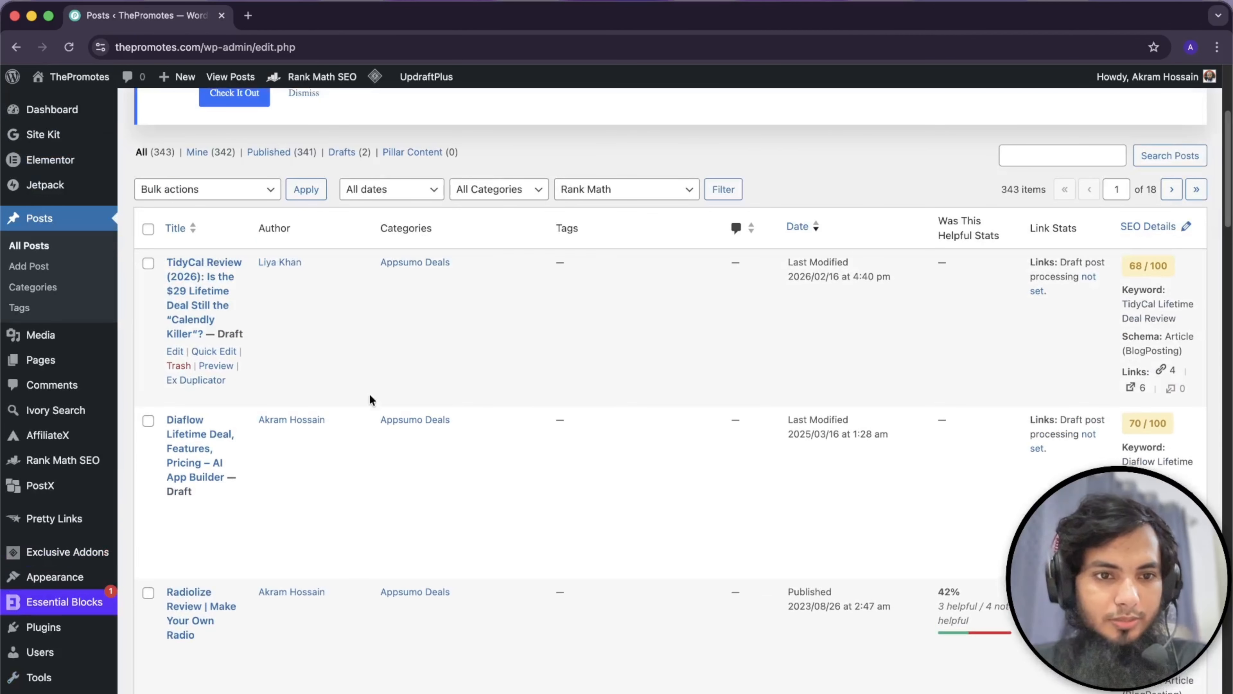
click(175, 509)
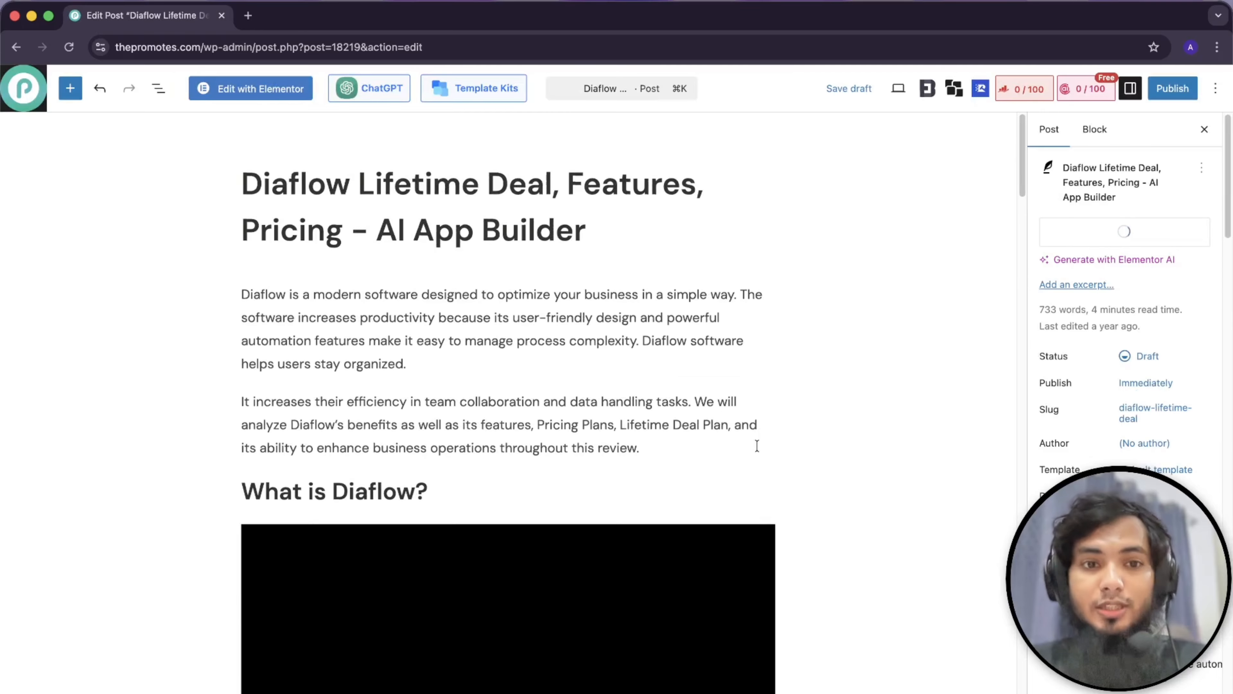
- Examine the Link Whisper suggested links below the Diaflow post, comparing the phrases to link from with the posts to link to
scroll(681, 430, down, 10)
scroll(681, 430, down, 20)
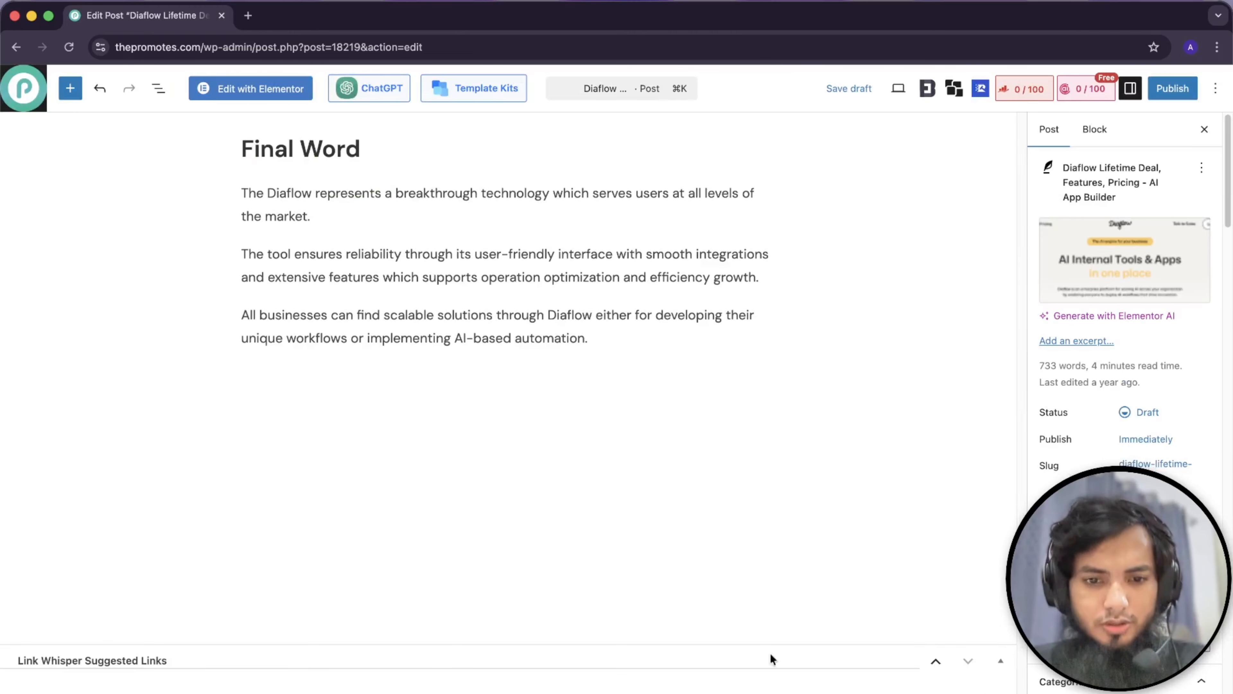
click(600, 654)
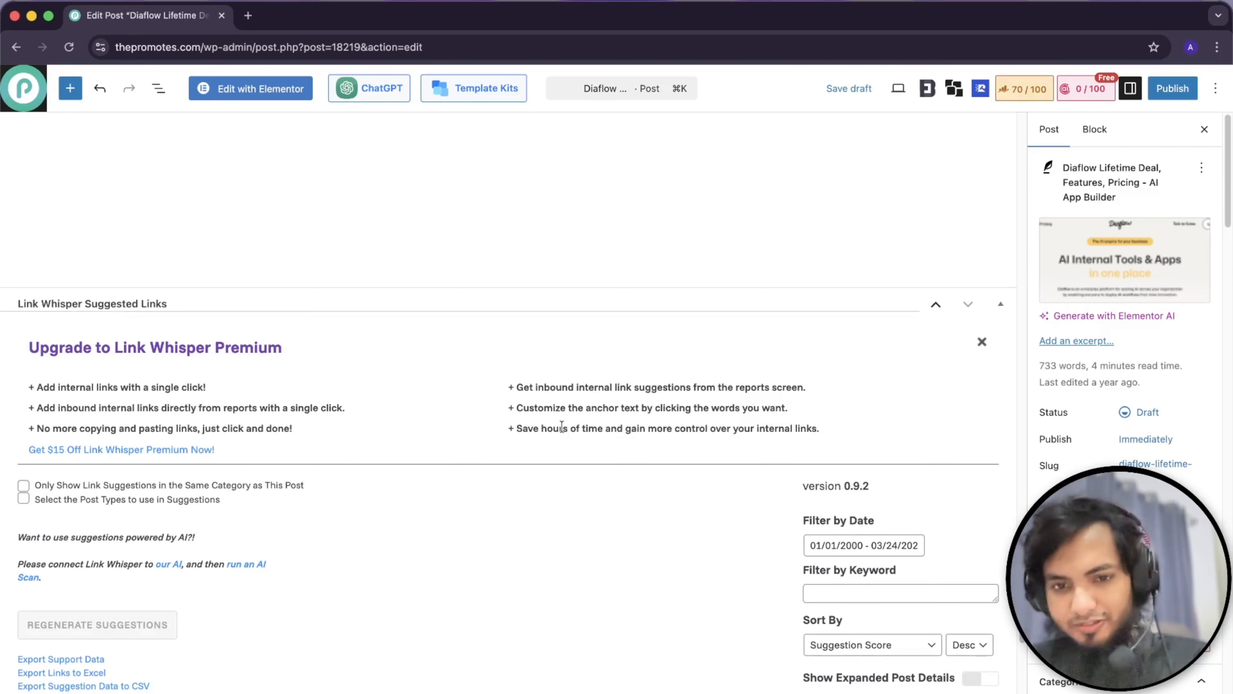
scroll(563, 422, down, 6)
scroll(433, 436, down, 3)
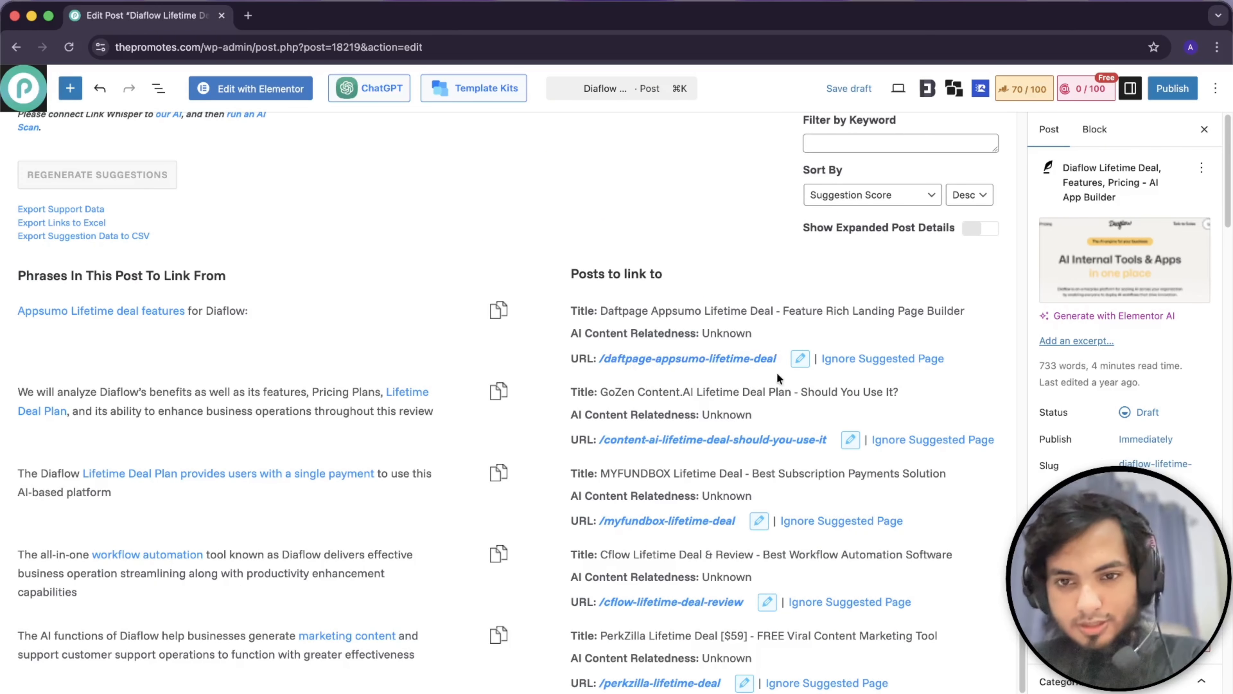
scroll(515, 483, down, 1)
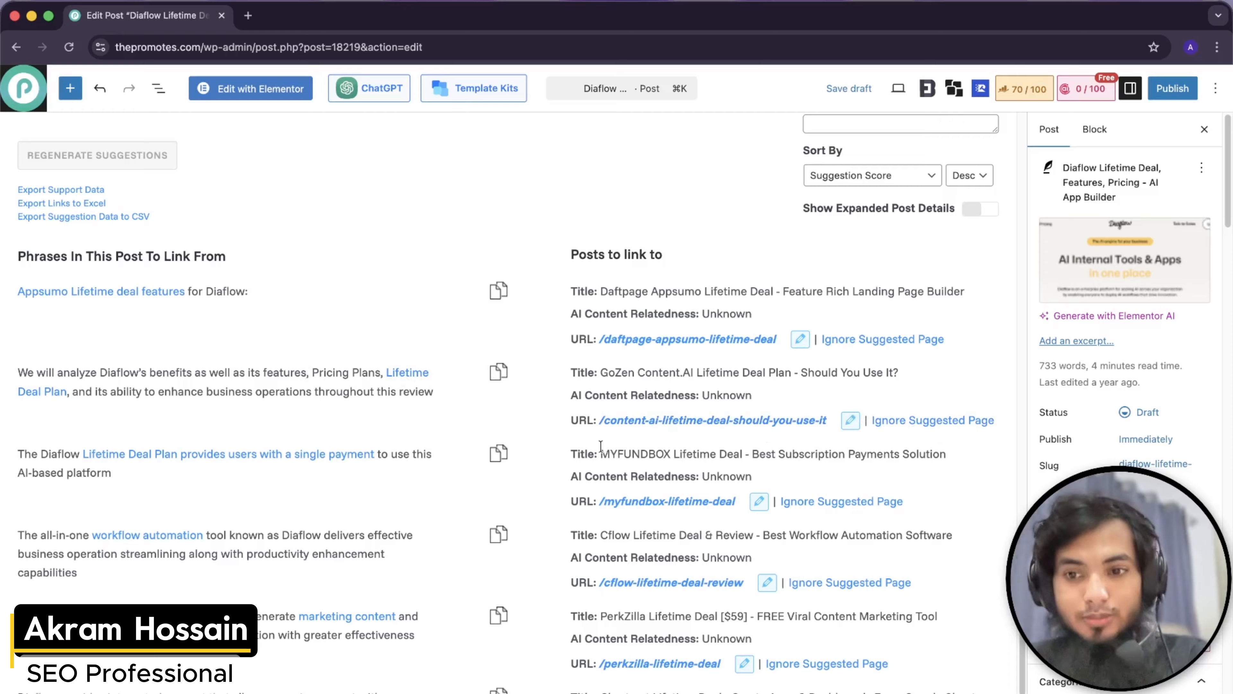
- Leave the Diaflow post editor without saving and return to the list of posts
scroll(601, 445, up, 10)
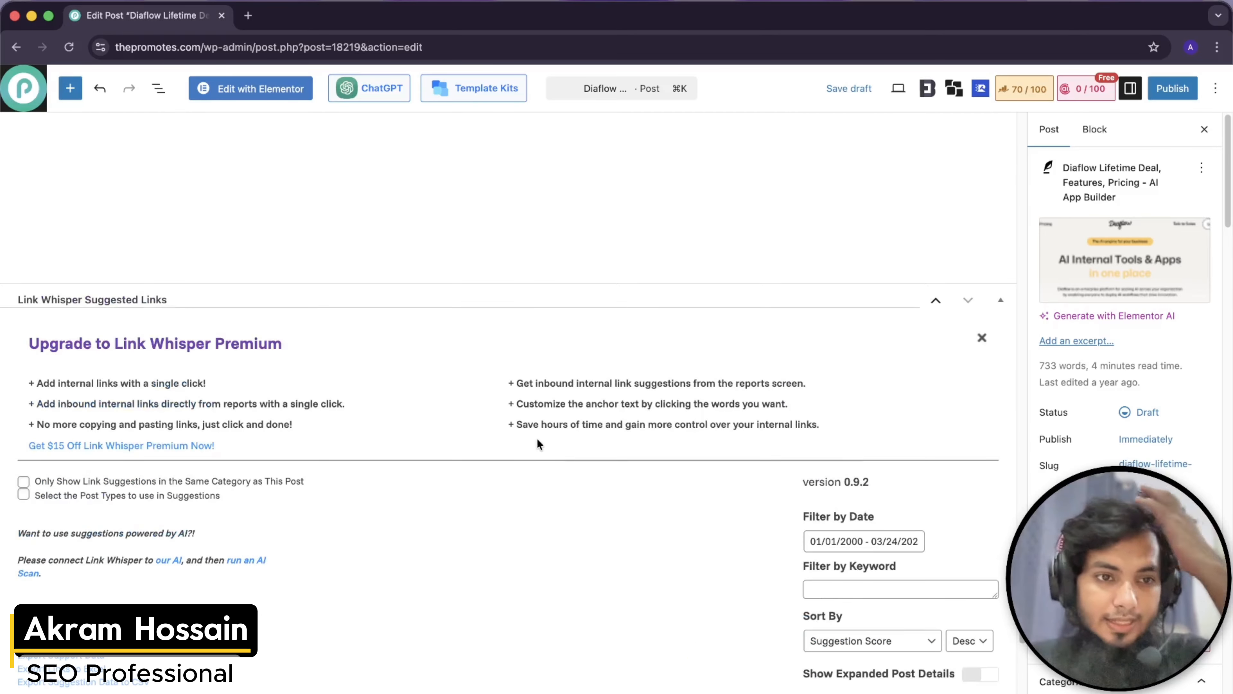
scroll(537, 429, up, 15)
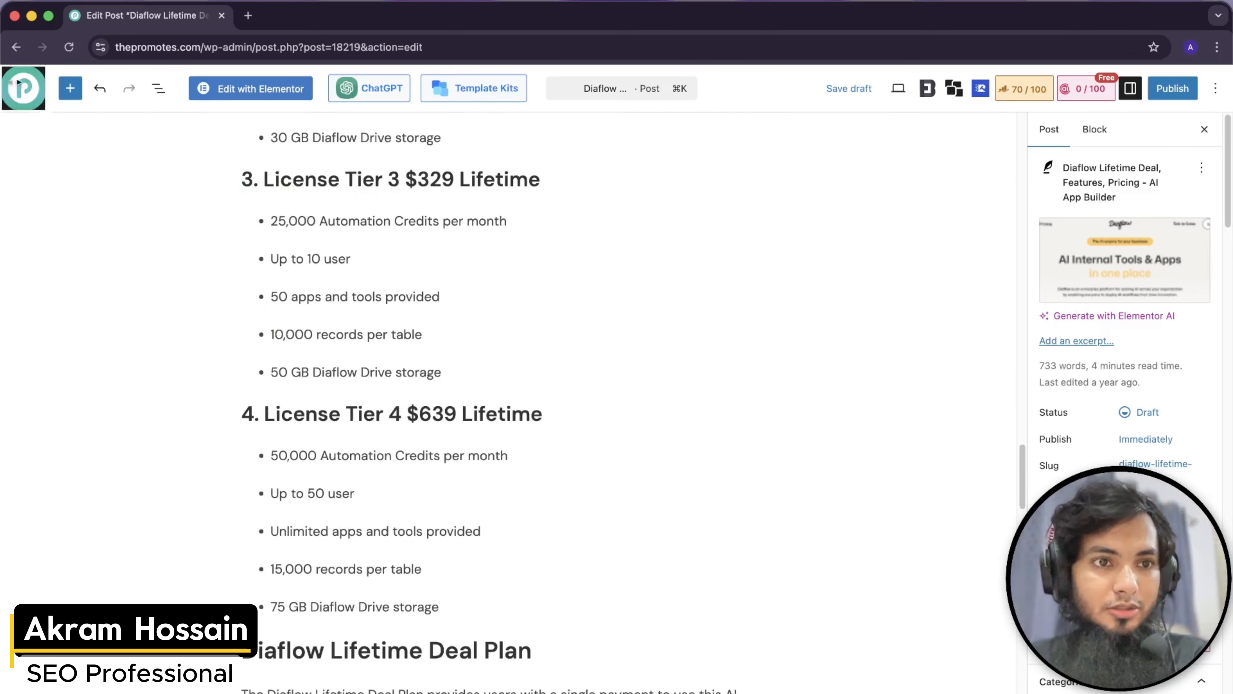
click(23, 87)
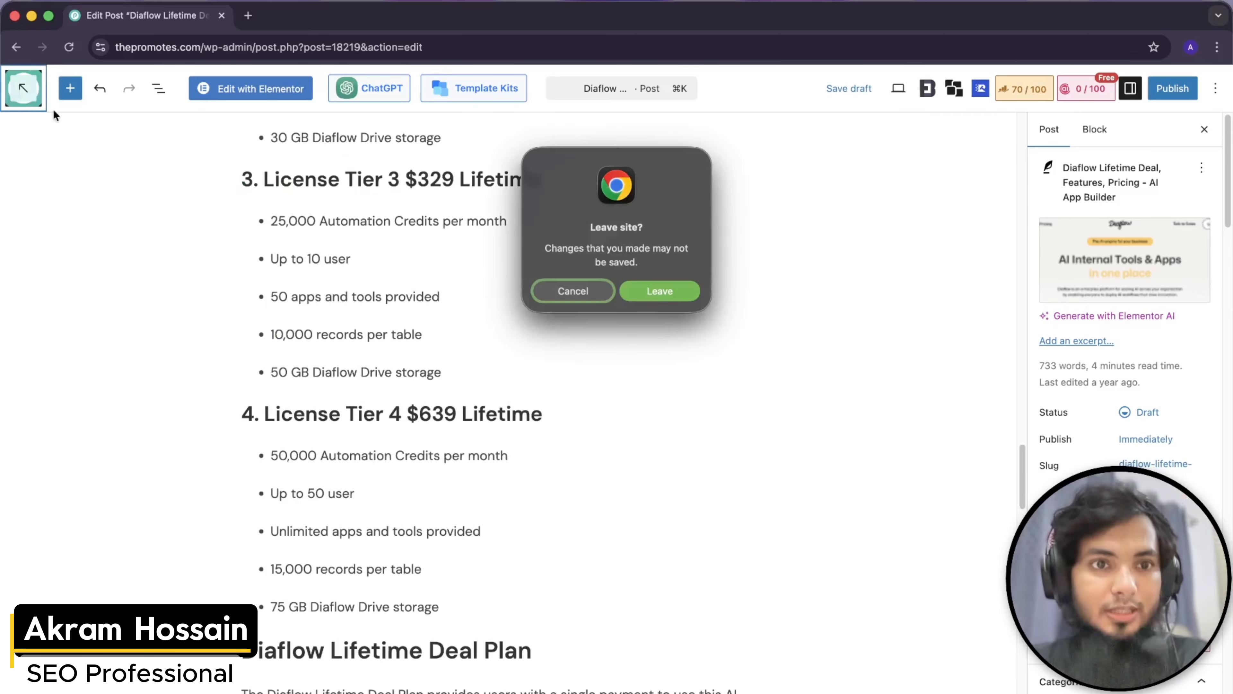
click(664, 289)
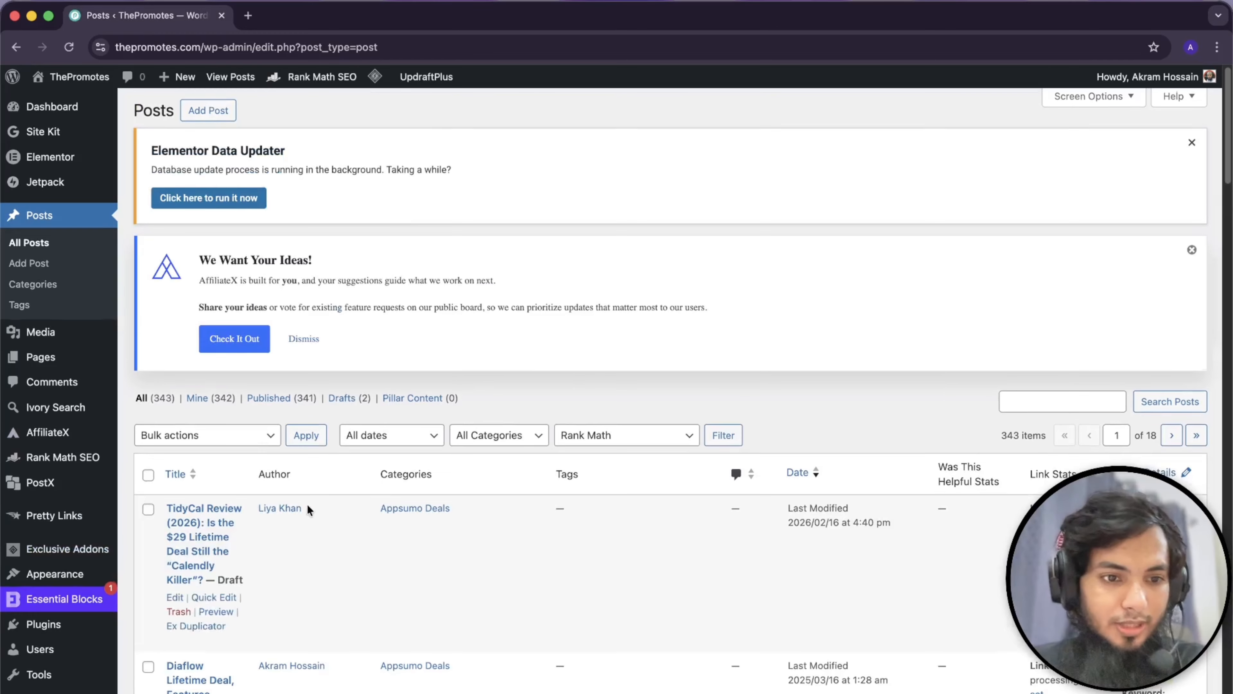
- Open the list of installed plugins and look through it for Link Whisper Free and the Rank Math SEO plugins
scroll(305, 508, down, 10)
mouse_move(76, 495)
click(197, 503)
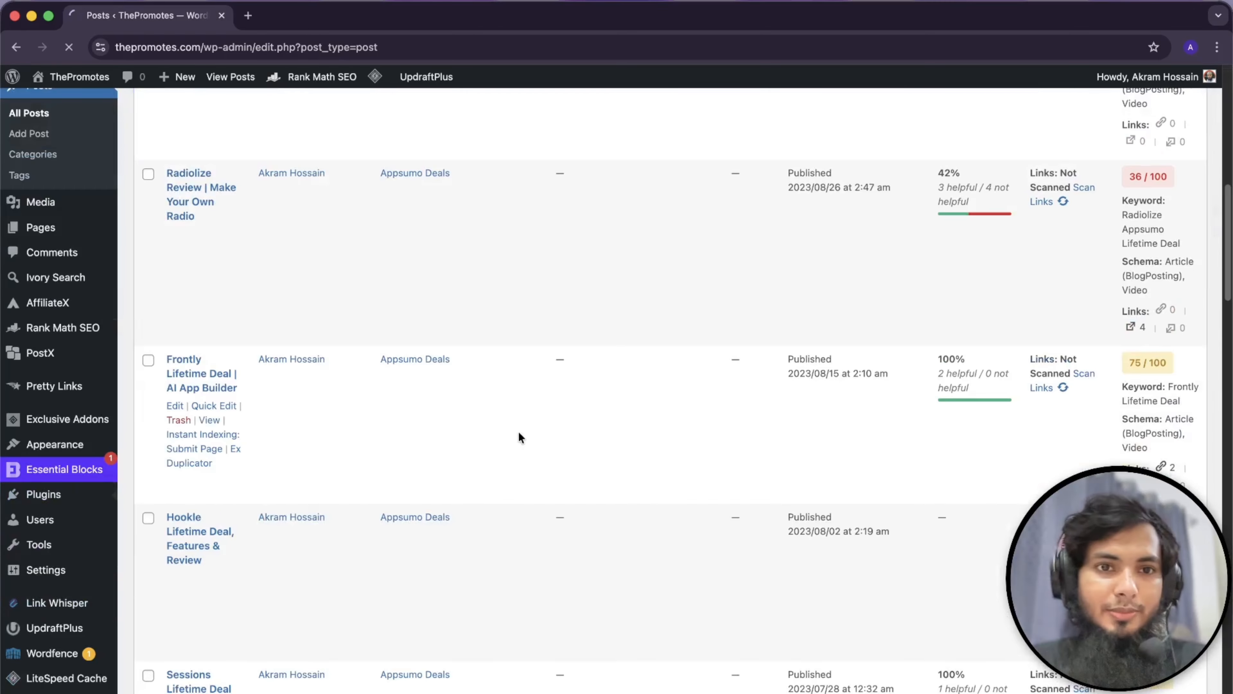
scroll(630, 411, down, 15)
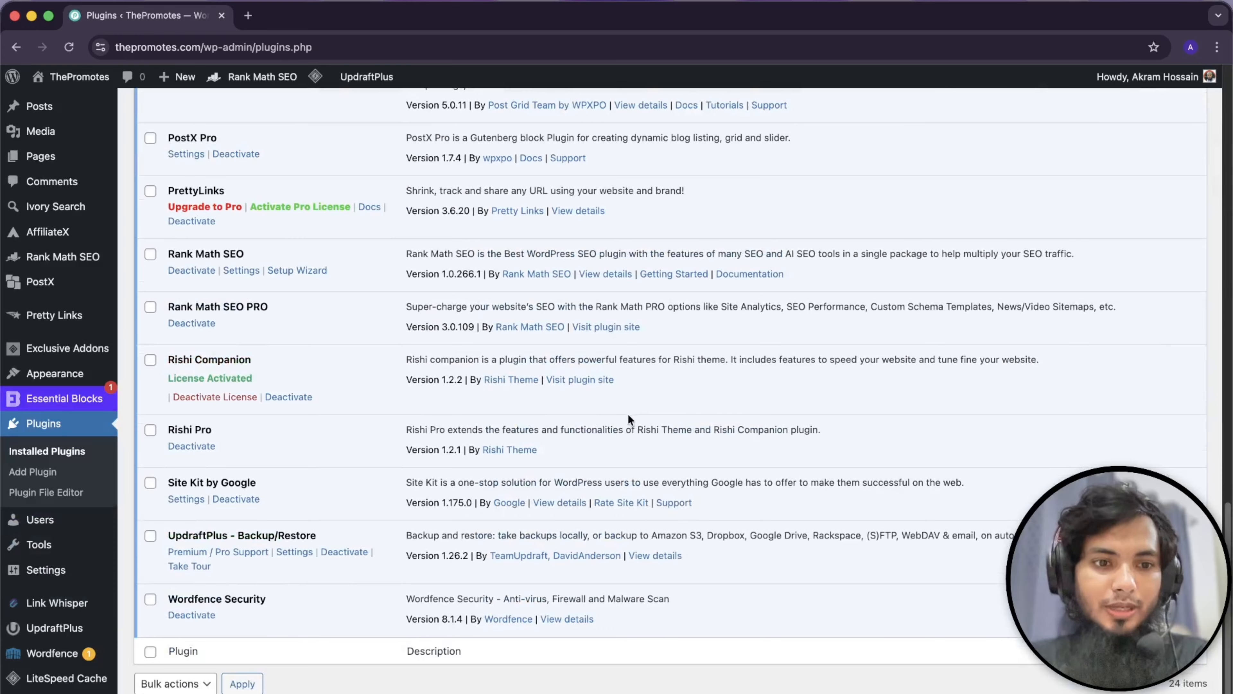
scroll(485, 461, up, 10)
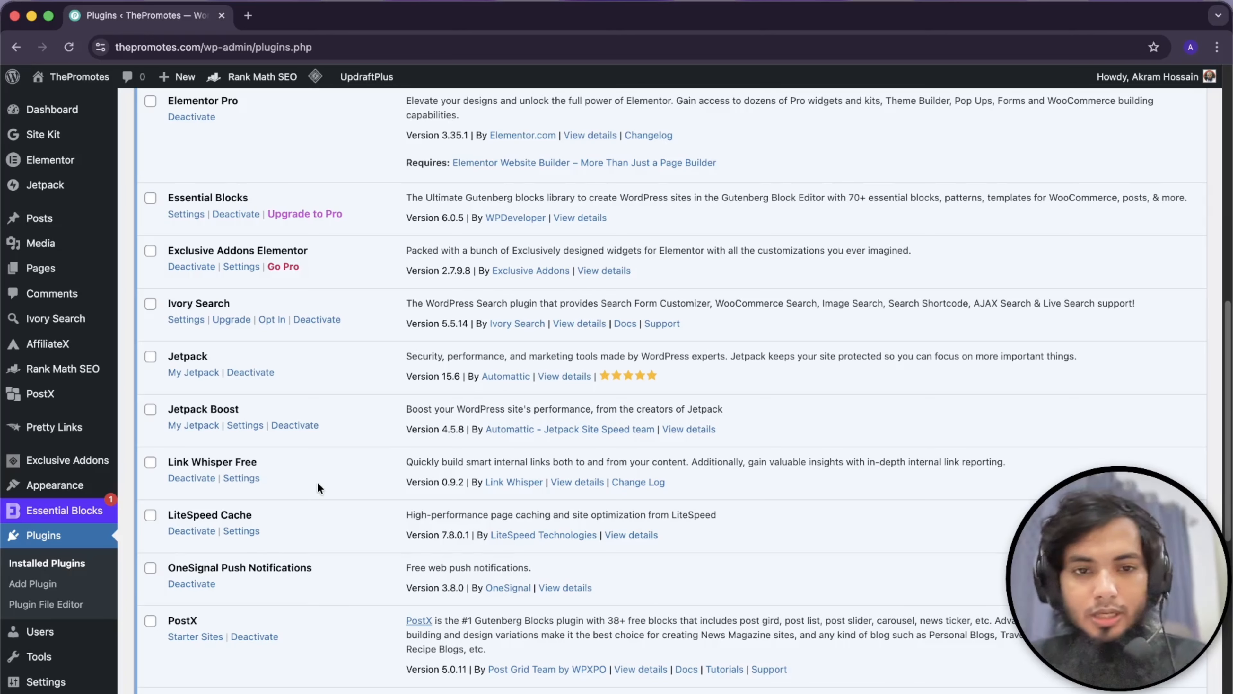
scroll(362, 469, up, 5)
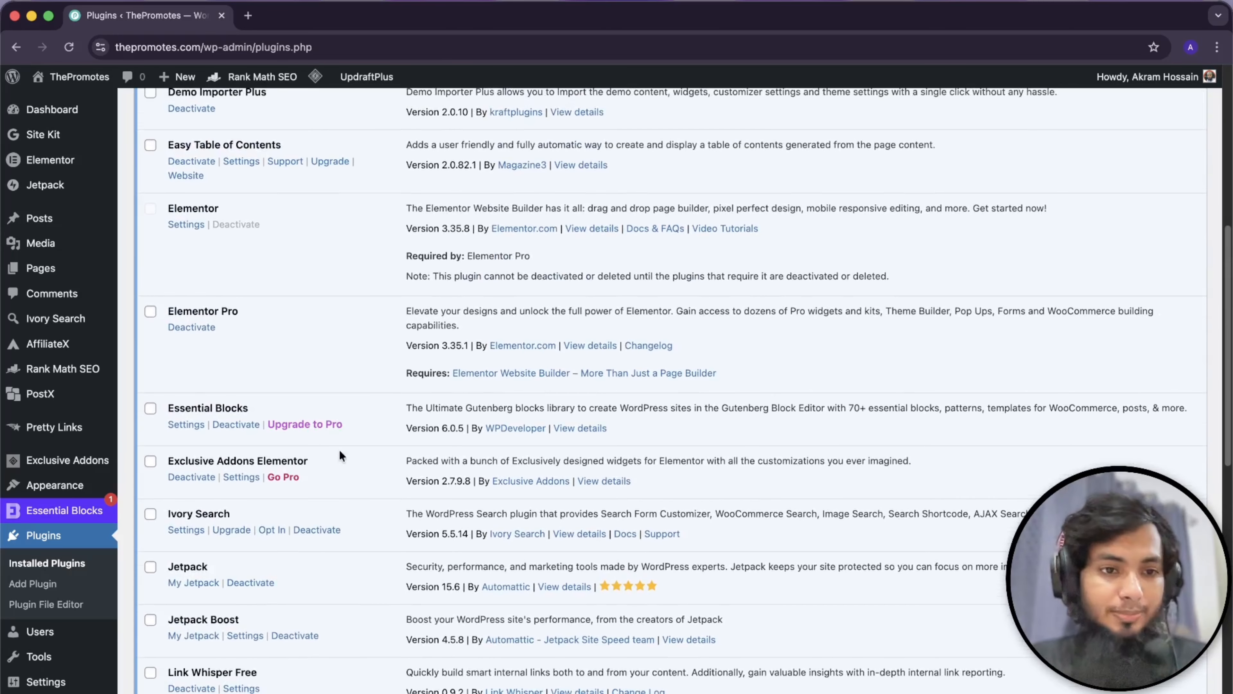
- Open the Rank Math SEO modules overview and check whether the Link Genius module is enabled
mouse_move(80, 375)
click(171, 377)
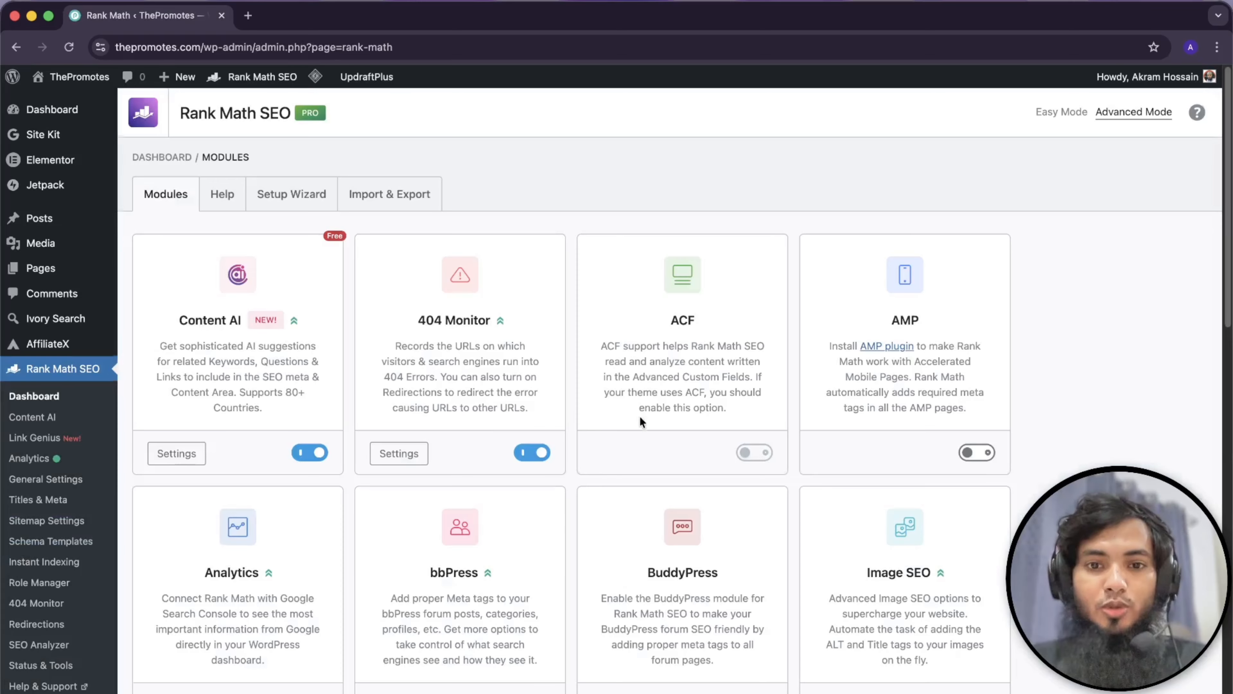
scroll(639, 424, down, 10)
scroll(629, 414, up, 10)
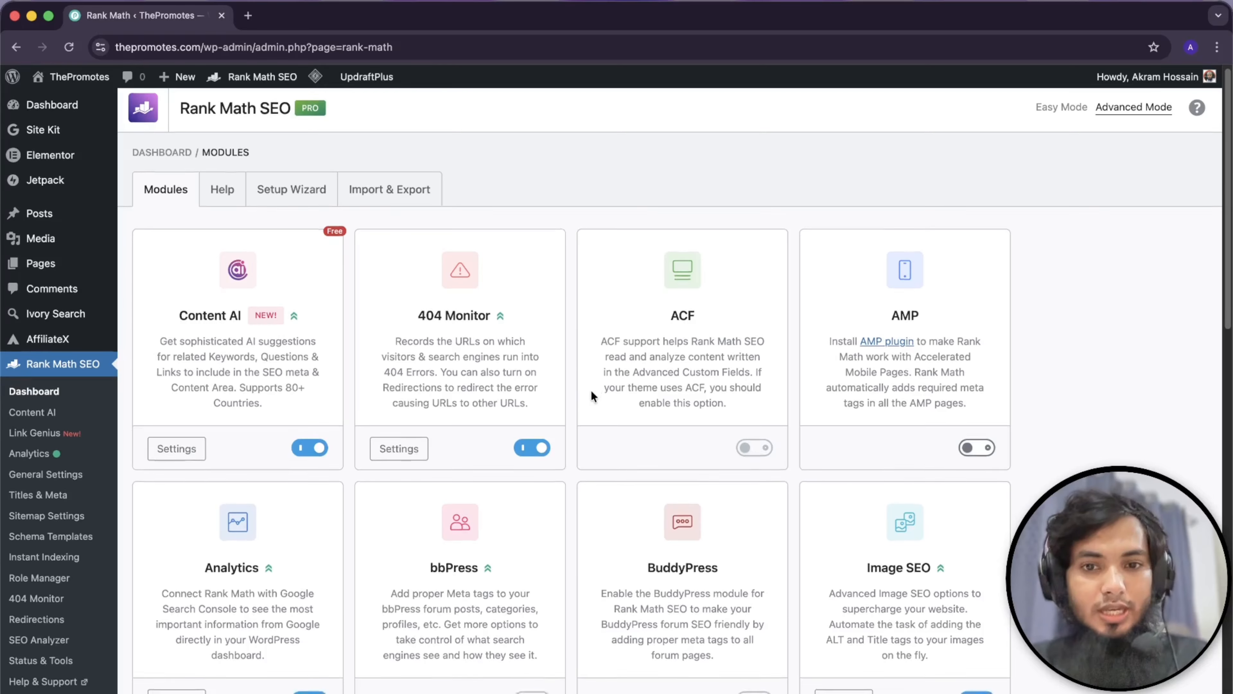
scroll(591, 389, down, 8)
scroll(583, 395, down, 4)
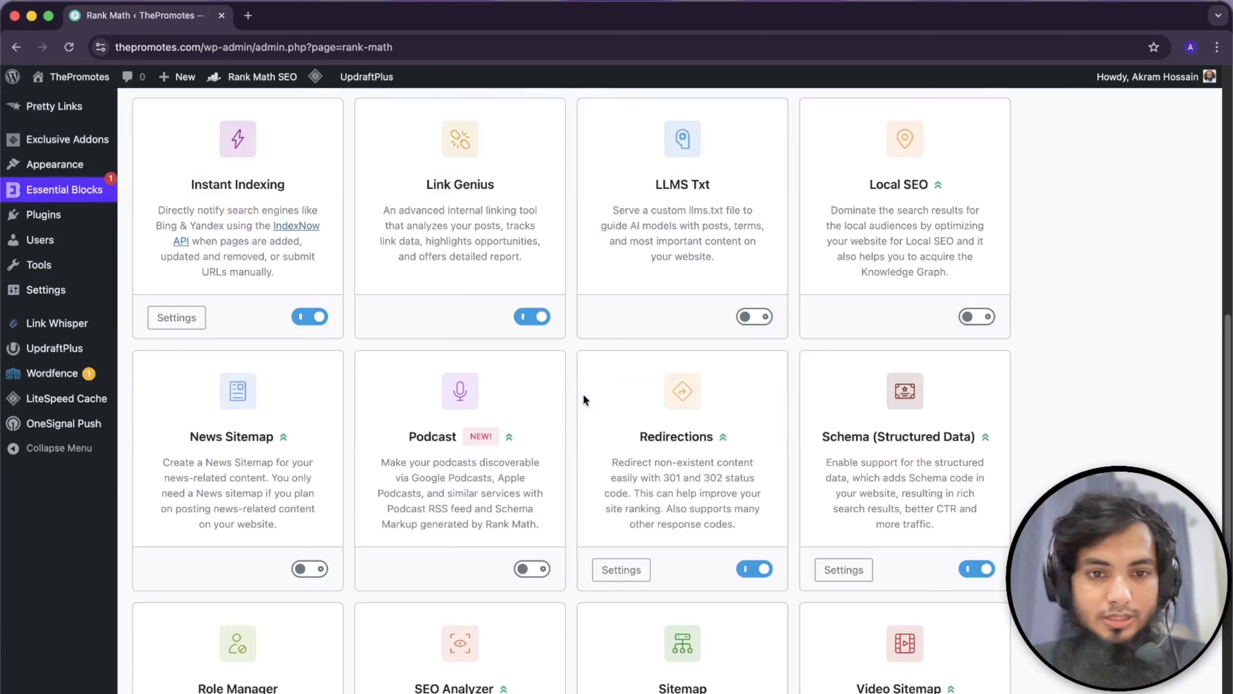
scroll(583, 395, up, 10)
scroll(510, 377, up, 3)
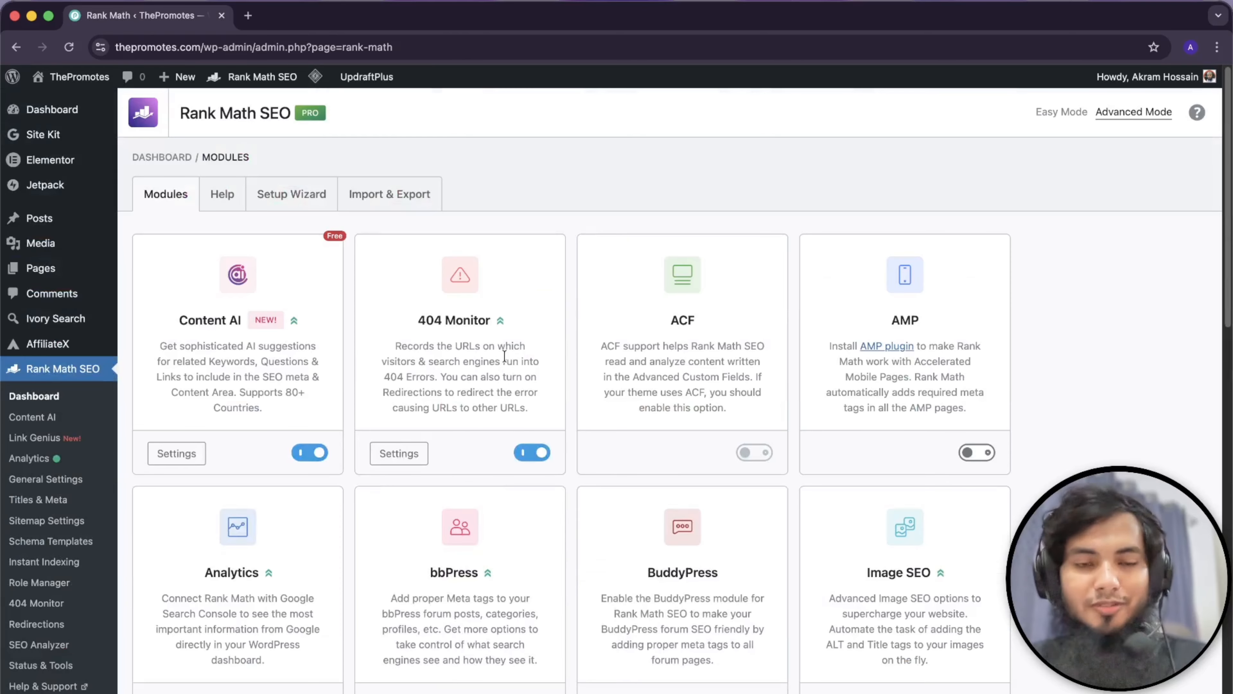
scroll(506, 355, down, 3)
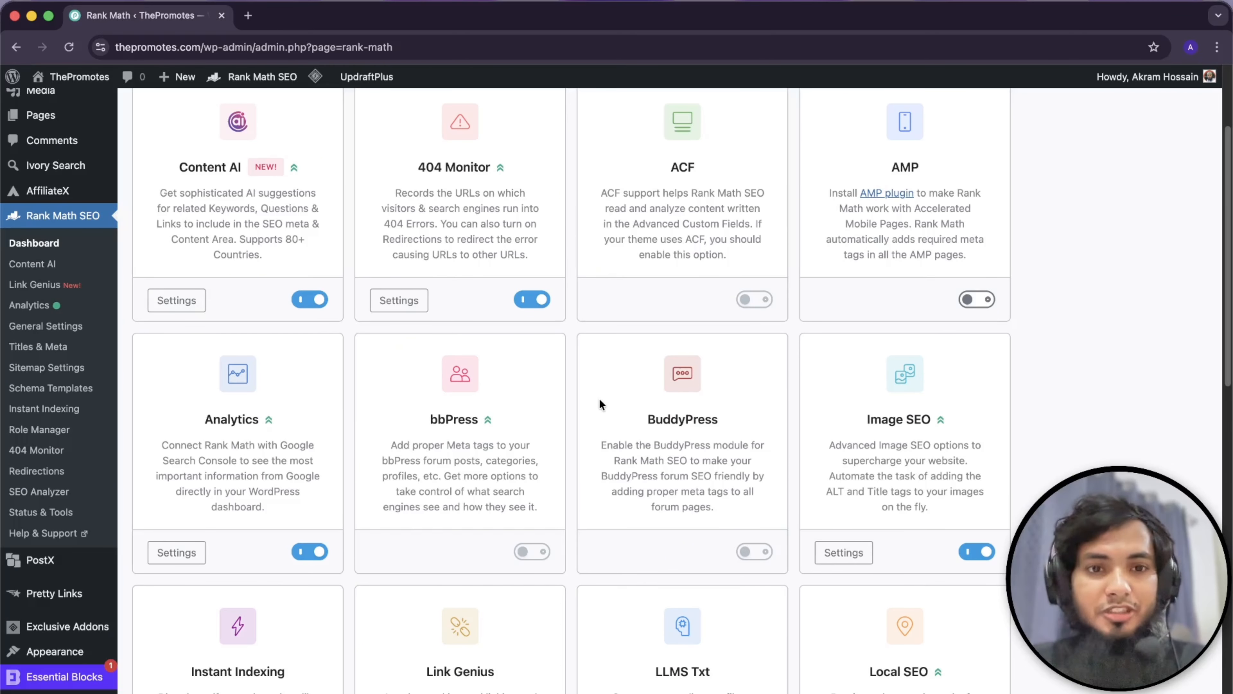
scroll(599, 401, down, 5)
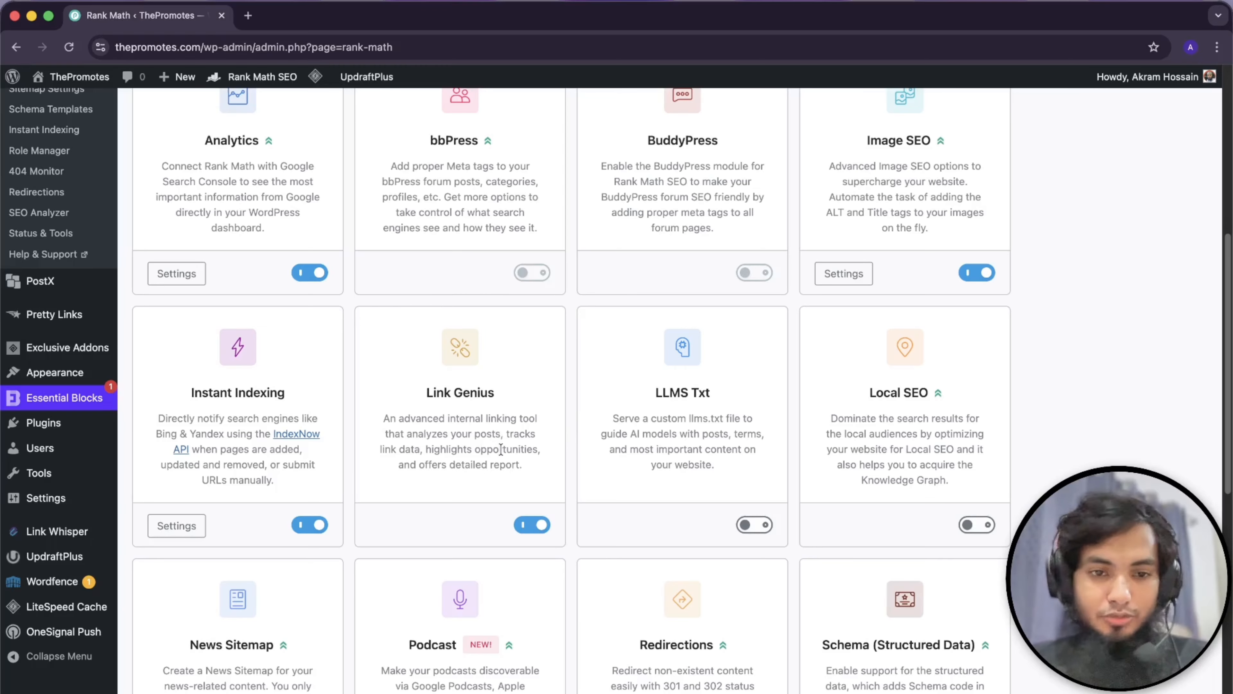
scroll(473, 453, down, 1)
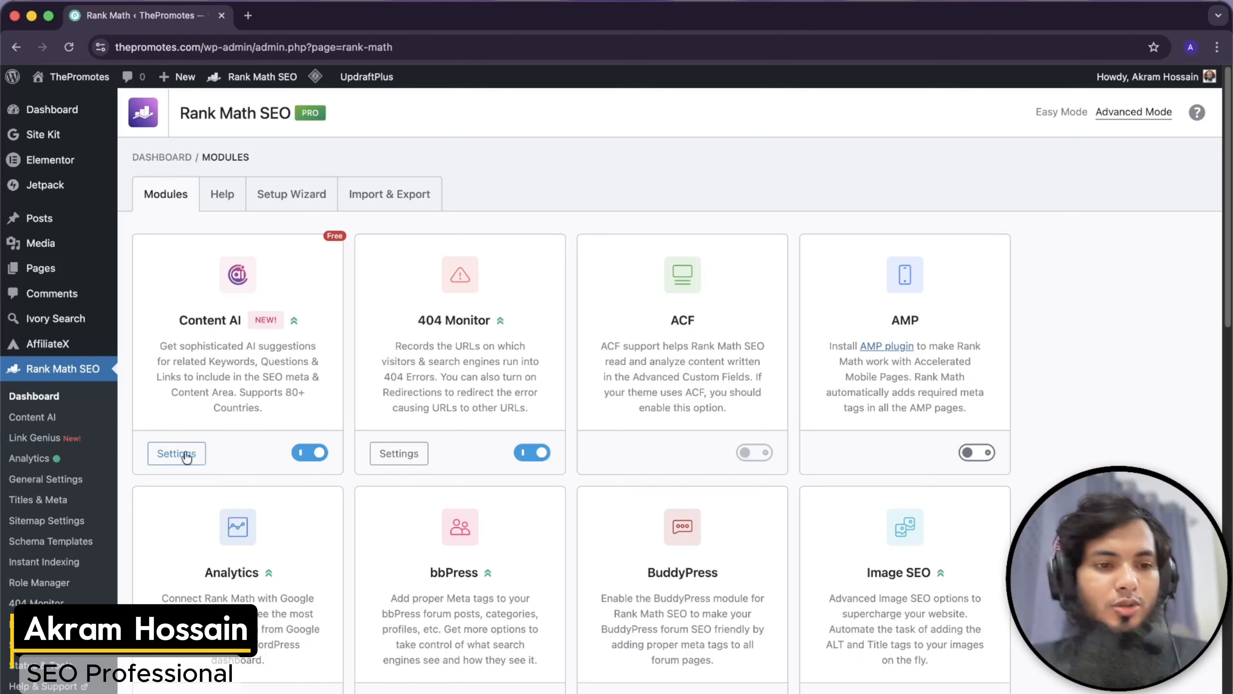
- Open Link Genius and review the link status audit with its working, broken, redirect, robots blocked, marked safe and unchecked categories
click(62, 441)
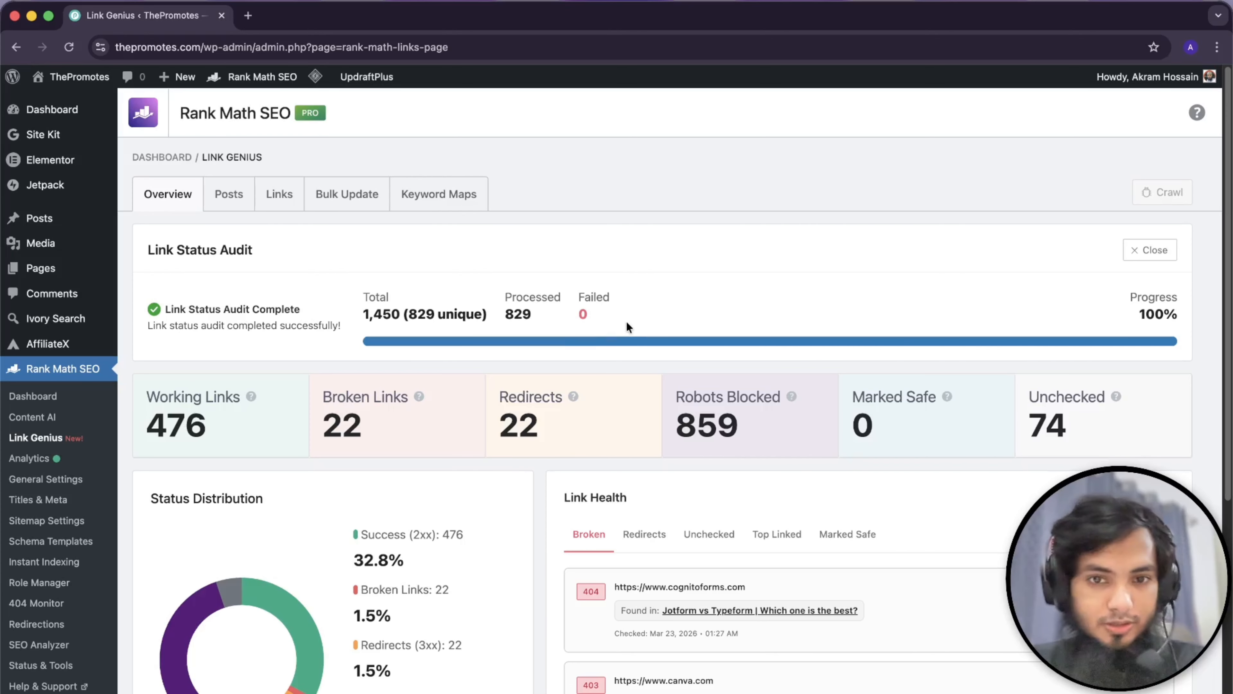
scroll(489, 399, down, 1)
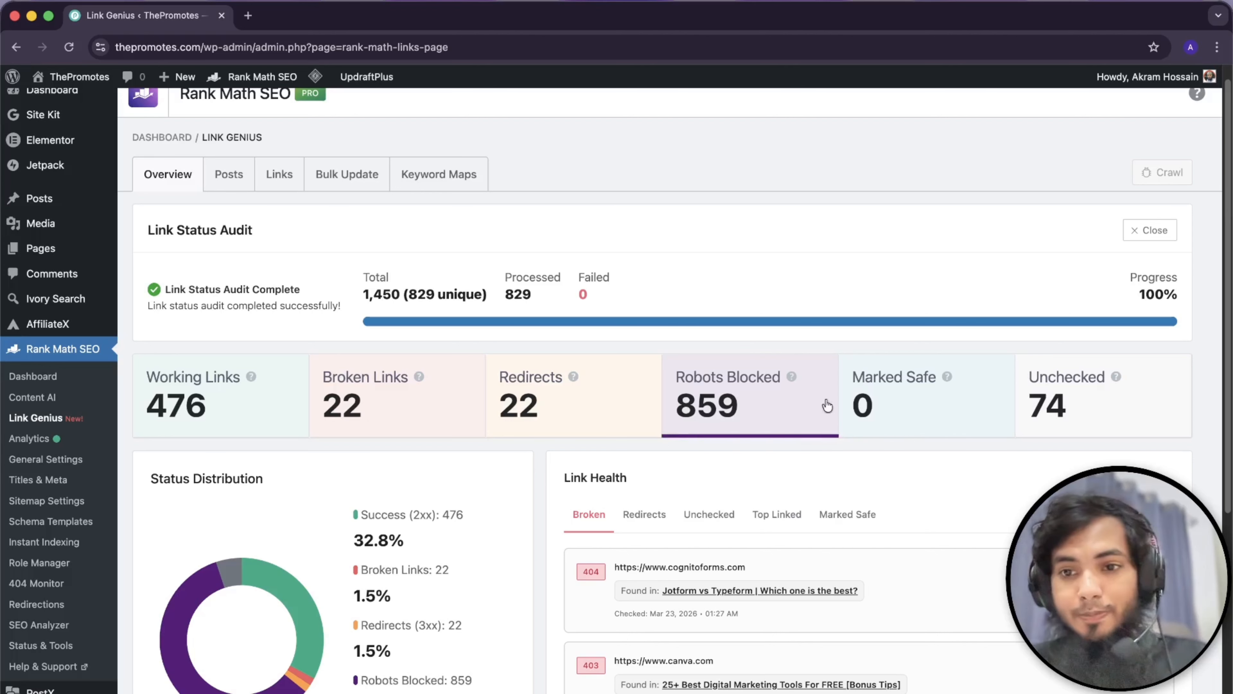
scroll(1078, 393, down, 1)
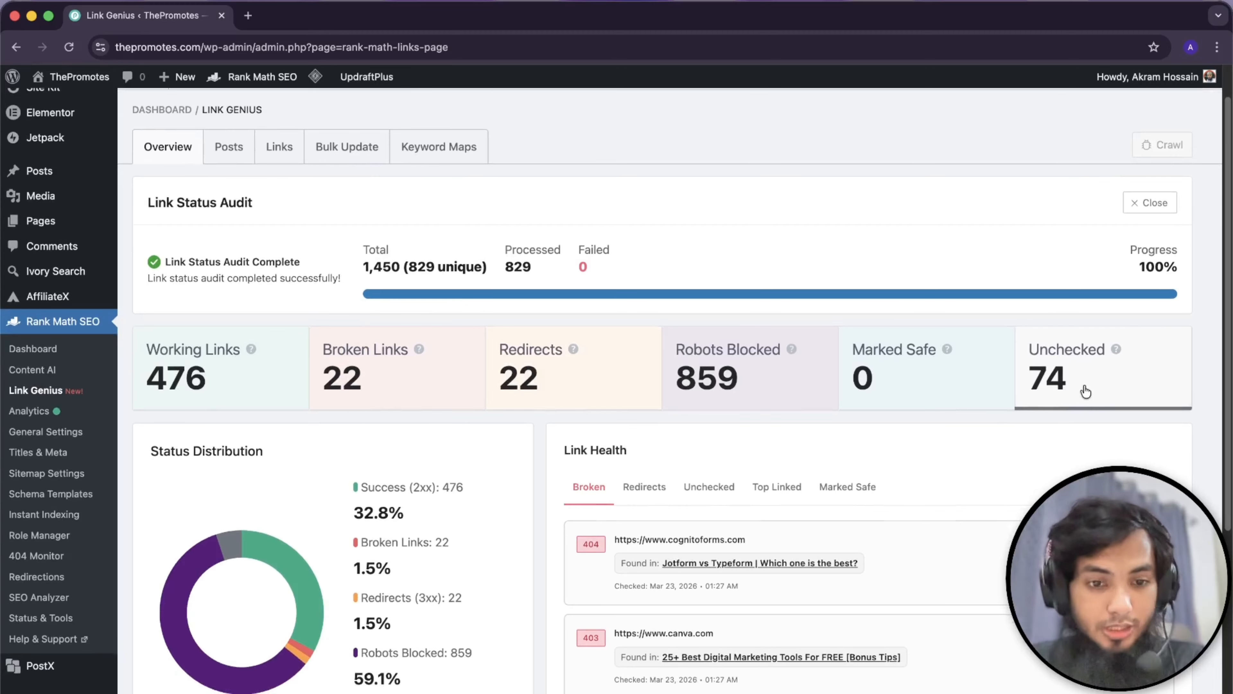
scroll(1083, 391, down, 1)
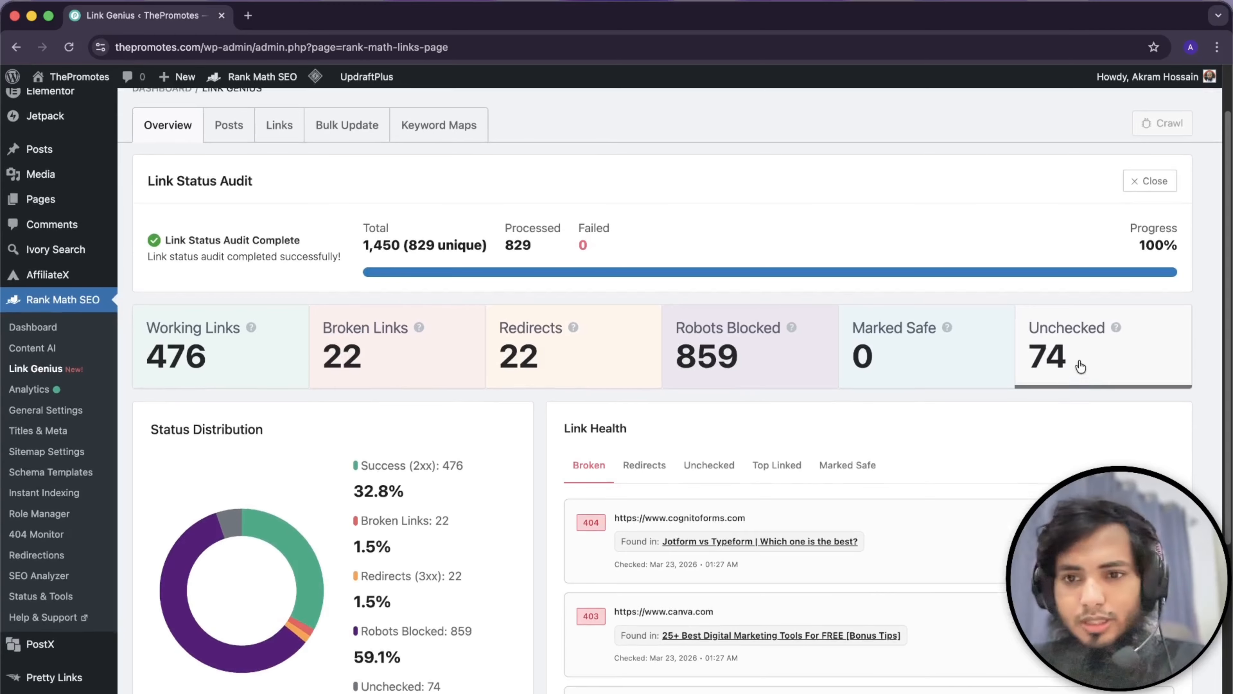
- Open the list of unchecked links from the Link Genius overview and look through its entries
click(1071, 369)
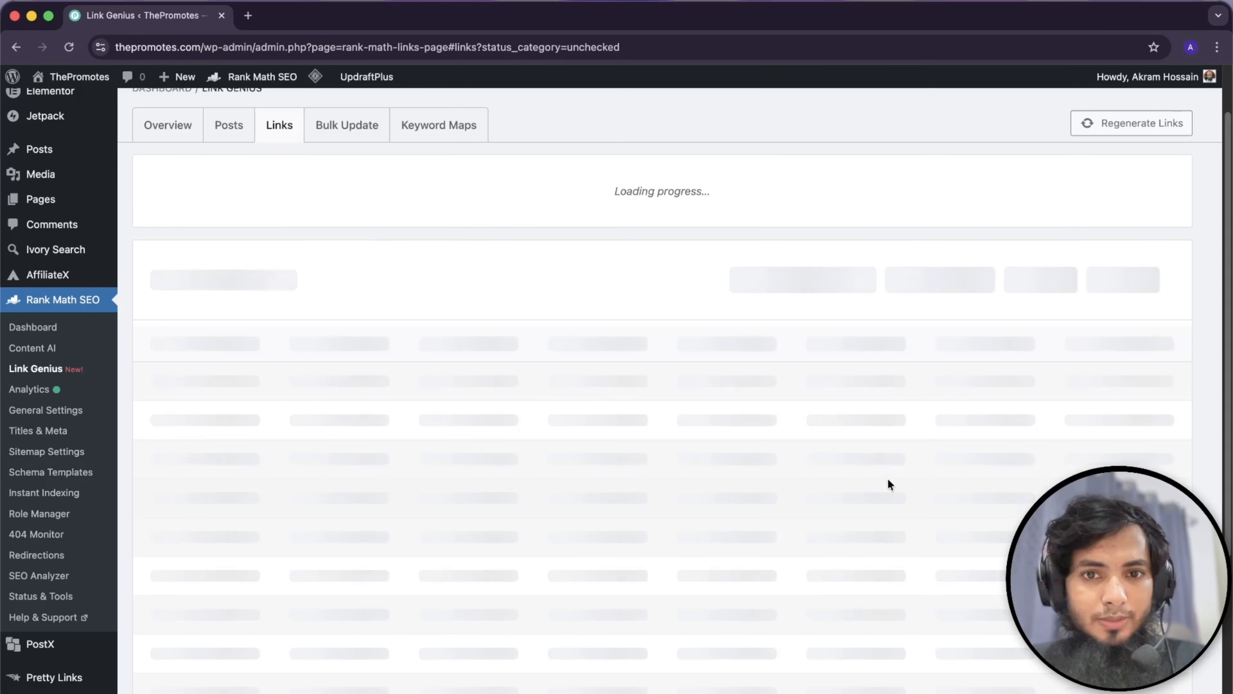
scroll(797, 504, down, 1)
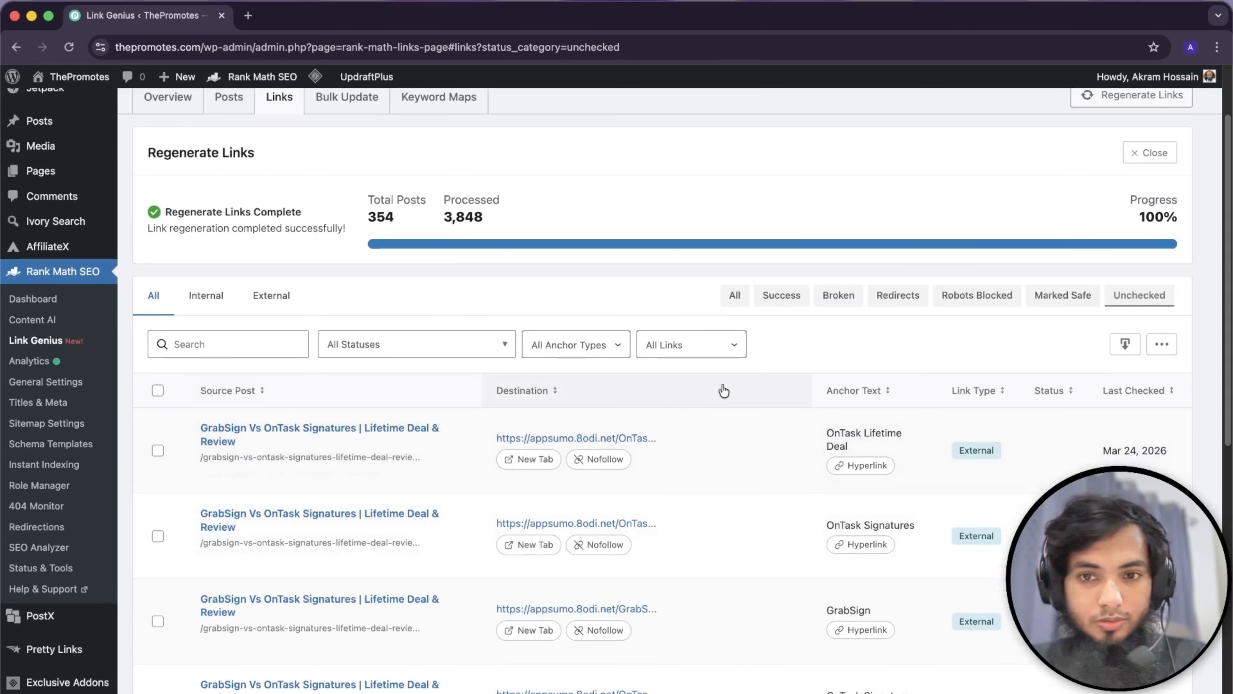
scroll(560, 491, down, 3)
scroll(129, 418, up, 5)
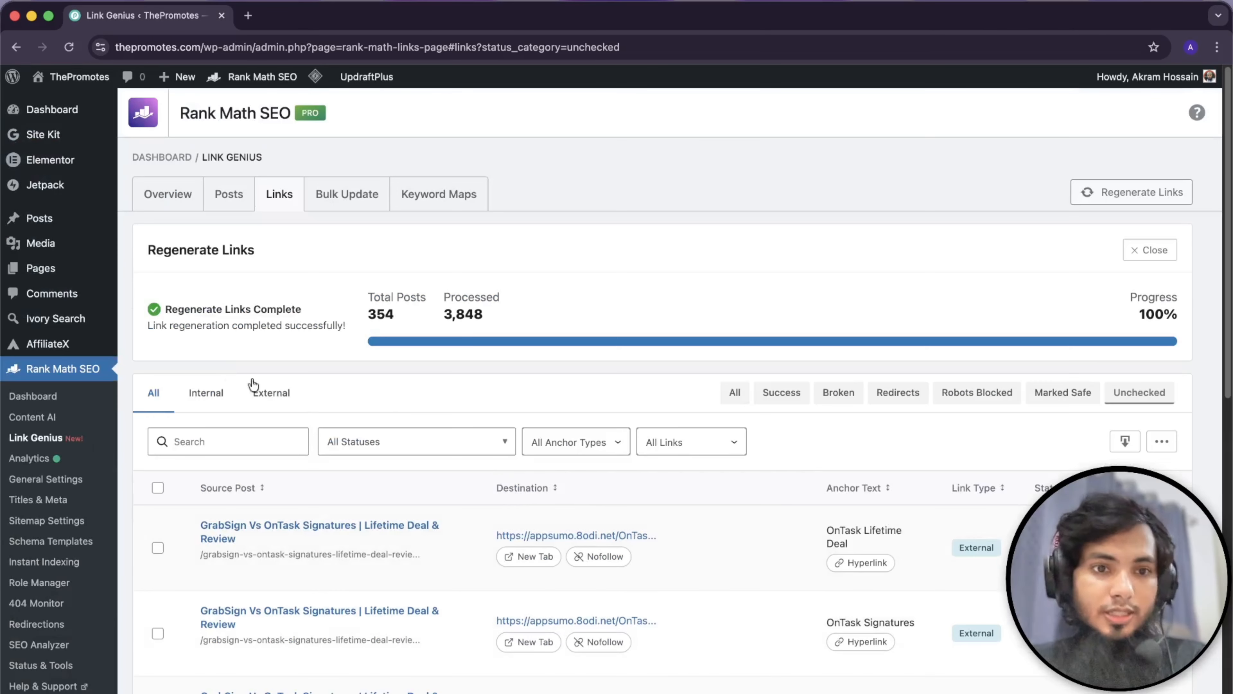
- Select all ten unchecked links on the current page and recheck their status
click(157, 484)
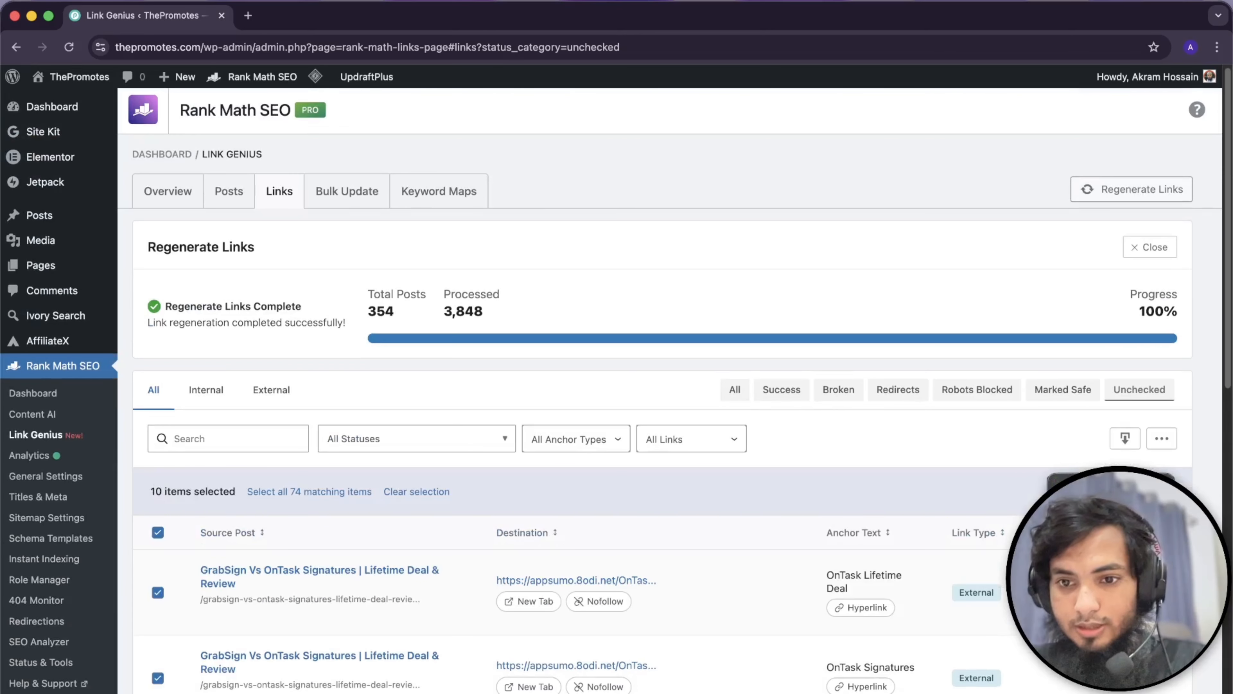
click(1097, 514)
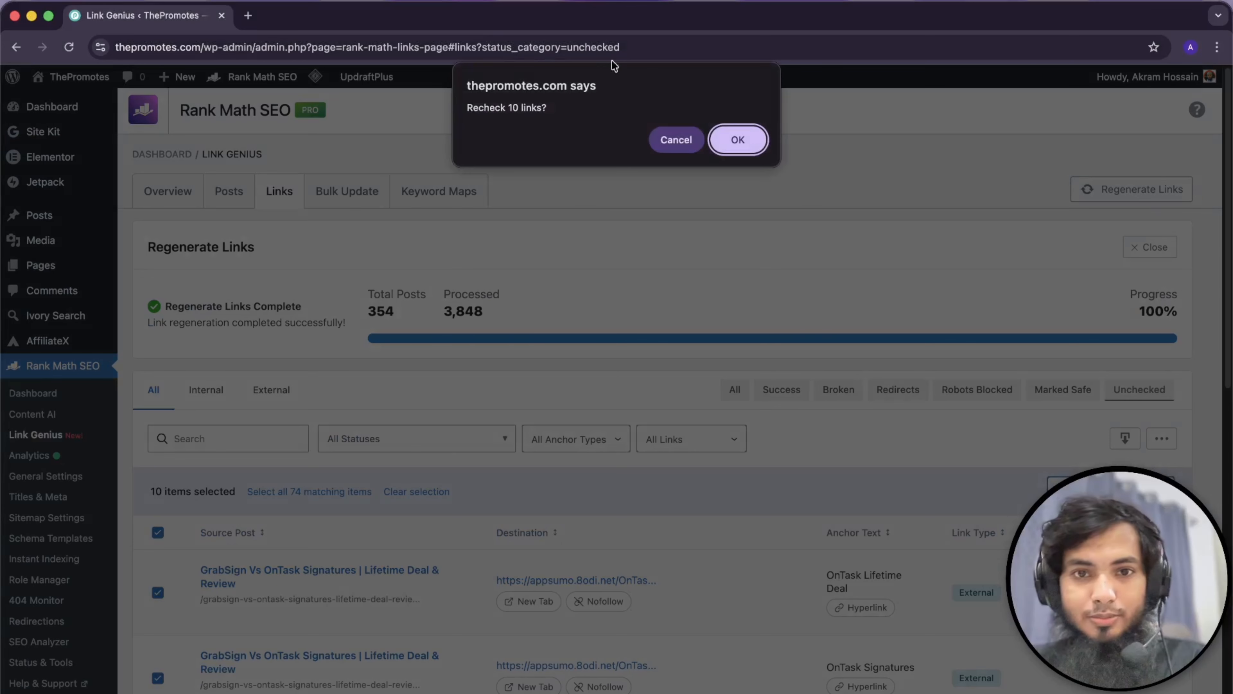
click(738, 141)
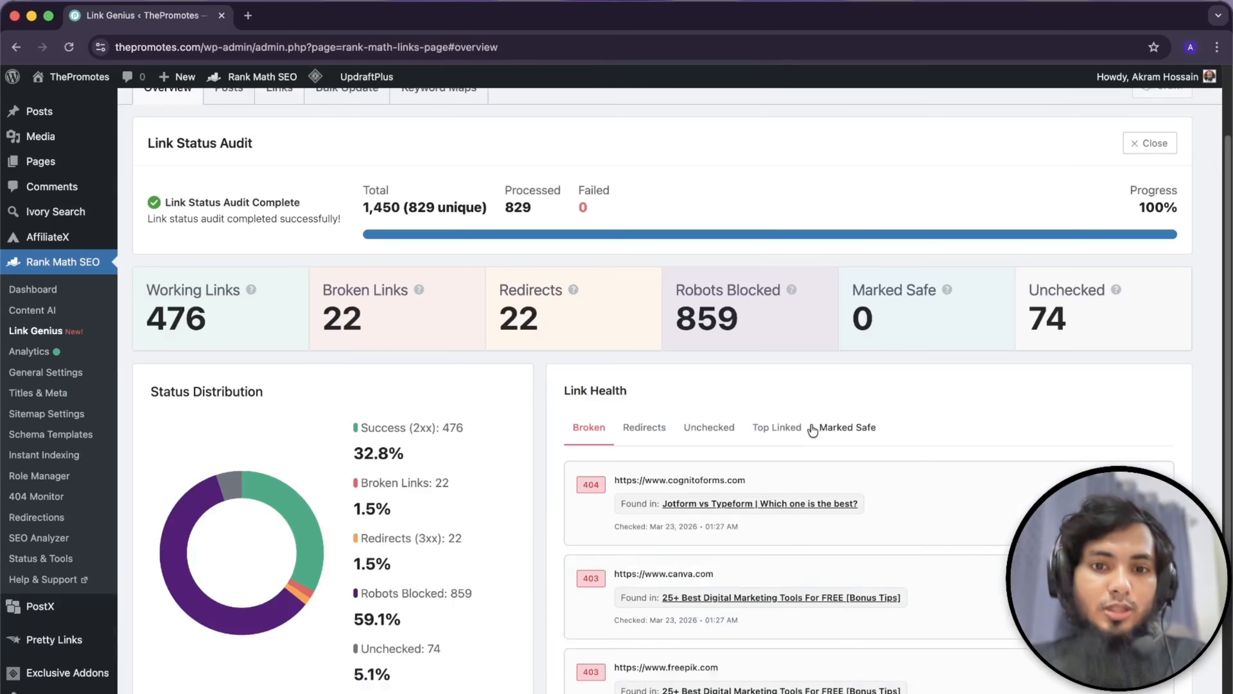
- Review the link status distribution chart and its shares of success, broken, redirect, robots blocked and unchecked links
scroll(777, 421, up, 3)
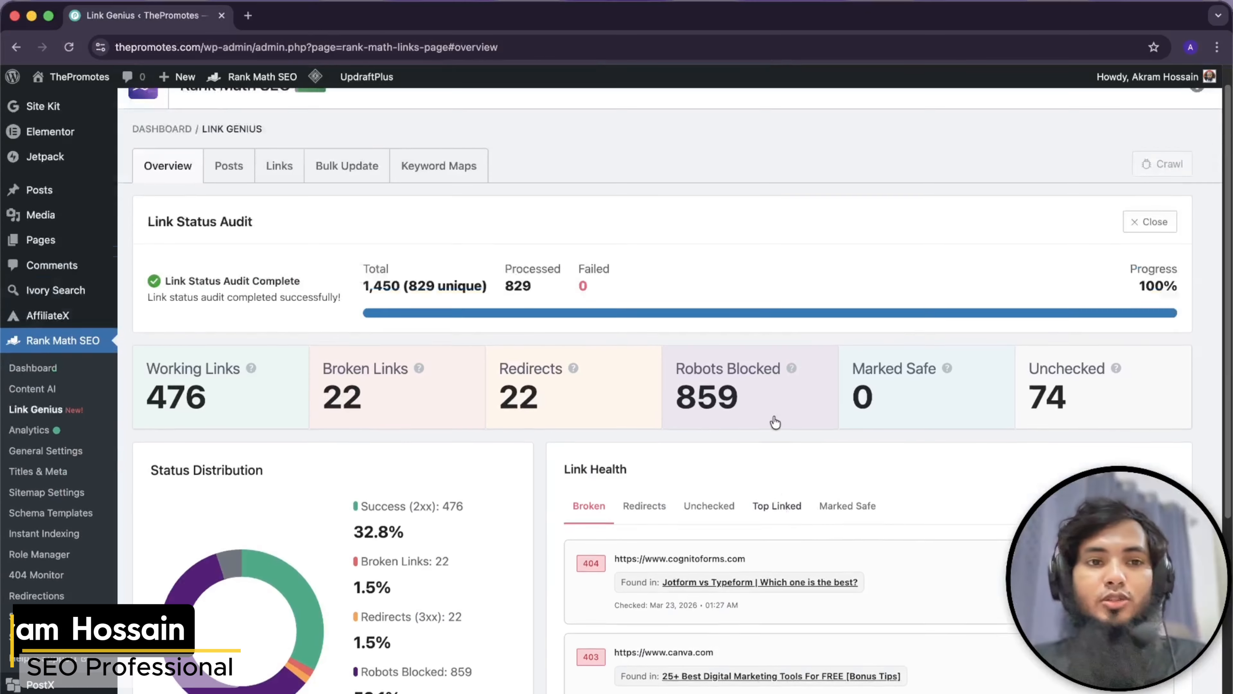
scroll(772, 410, down, 5)
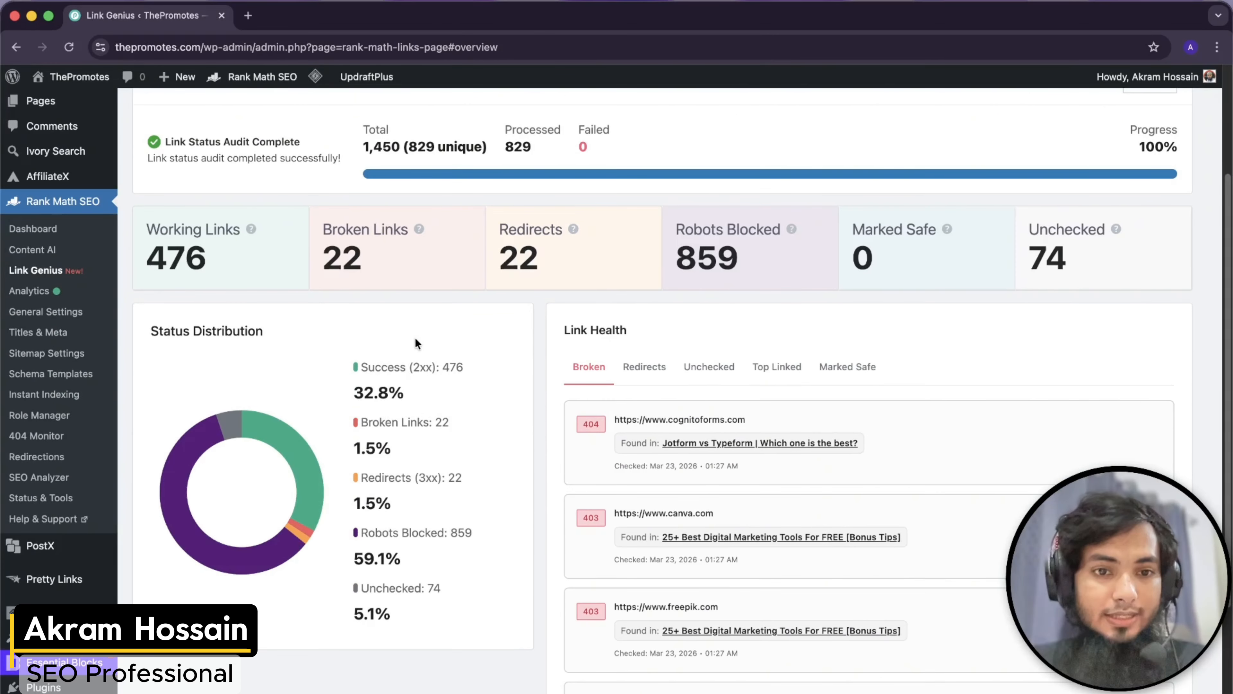
mouse_move(399, 367)
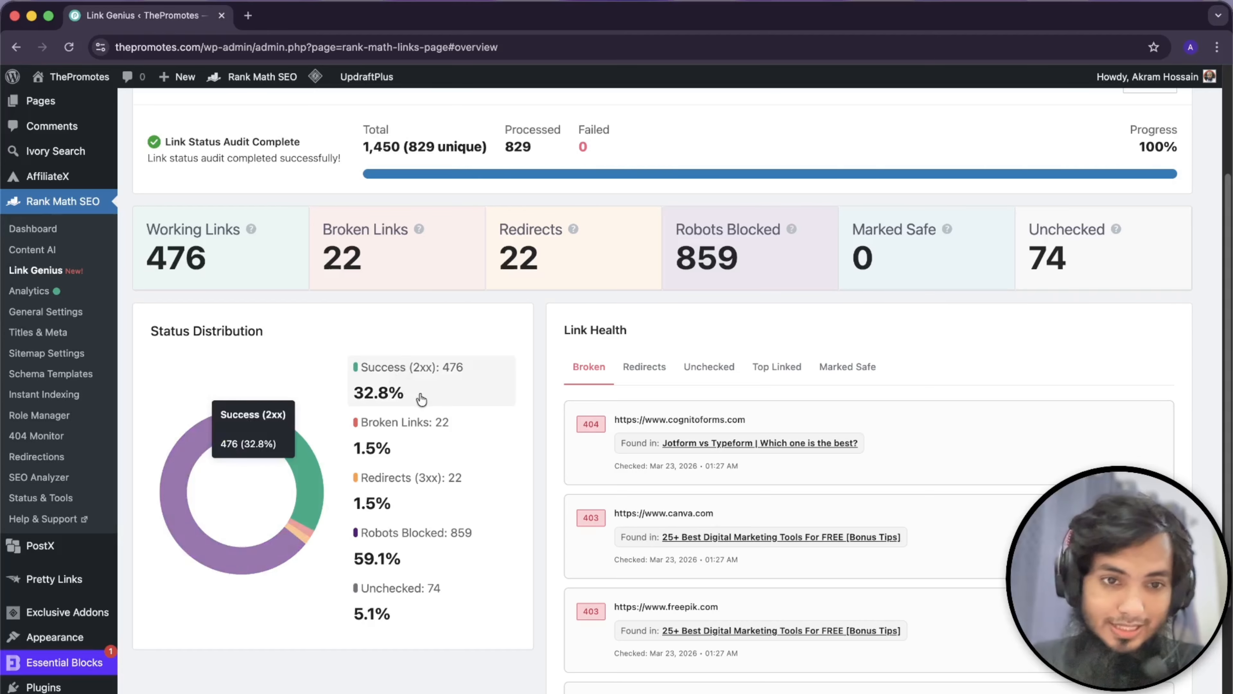
mouse_move(442, 454)
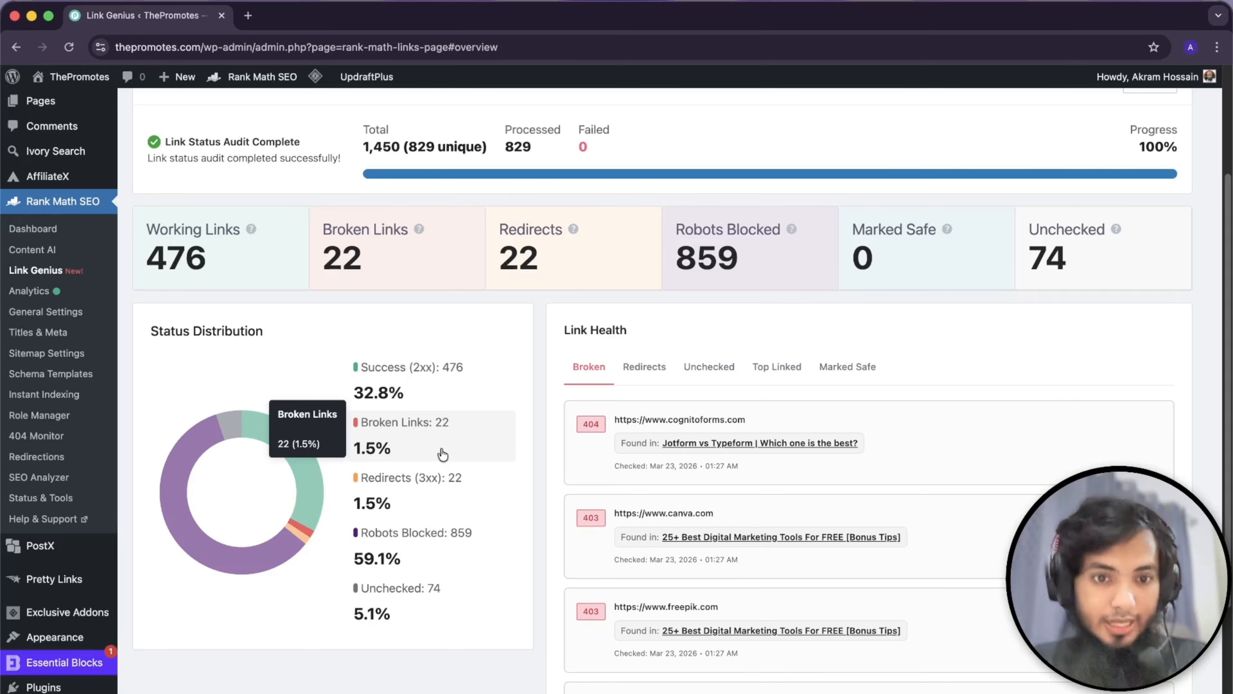
mouse_move(410, 491)
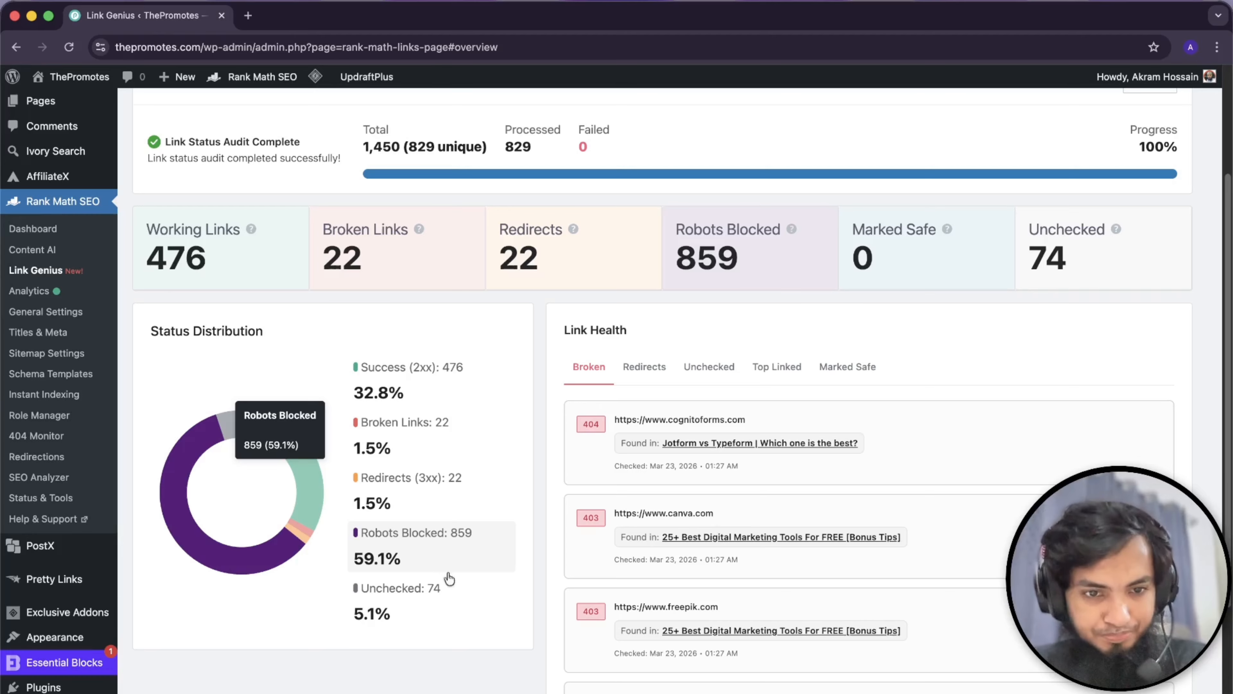
scroll(424, 607, down, 1)
mouse_move(424, 608)
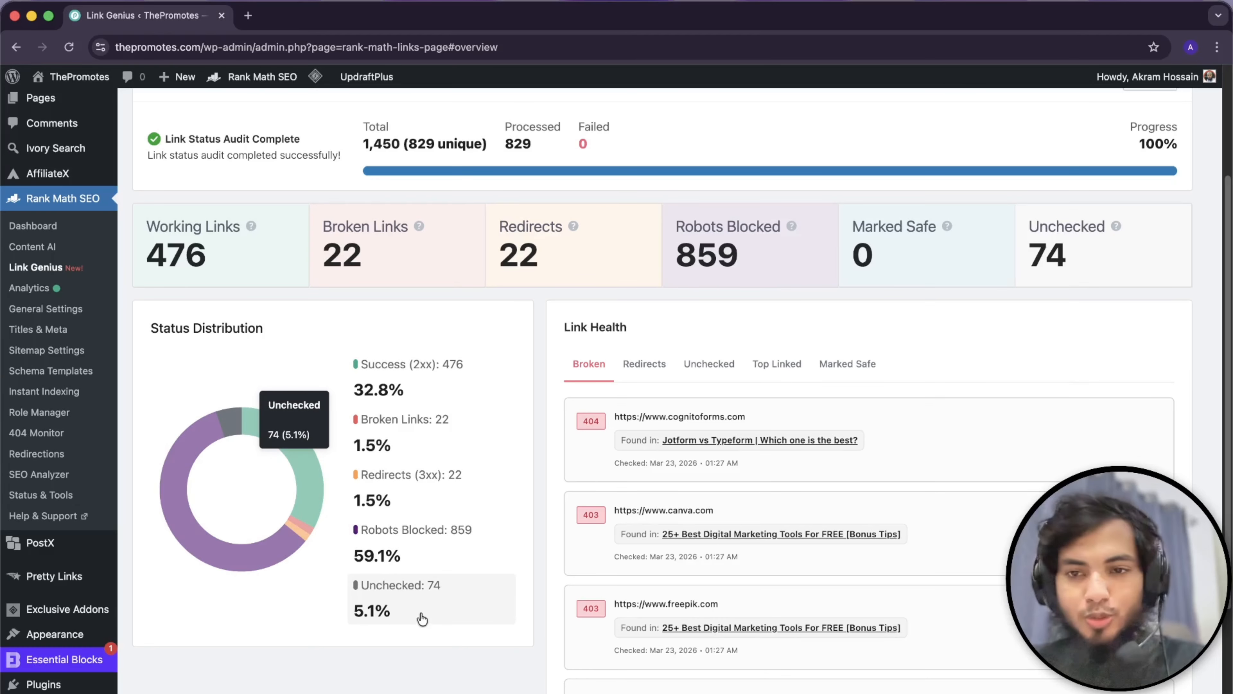
mouse_move(451, 558)
scroll(460, 556, up, 1)
scroll(460, 556, down, 4)
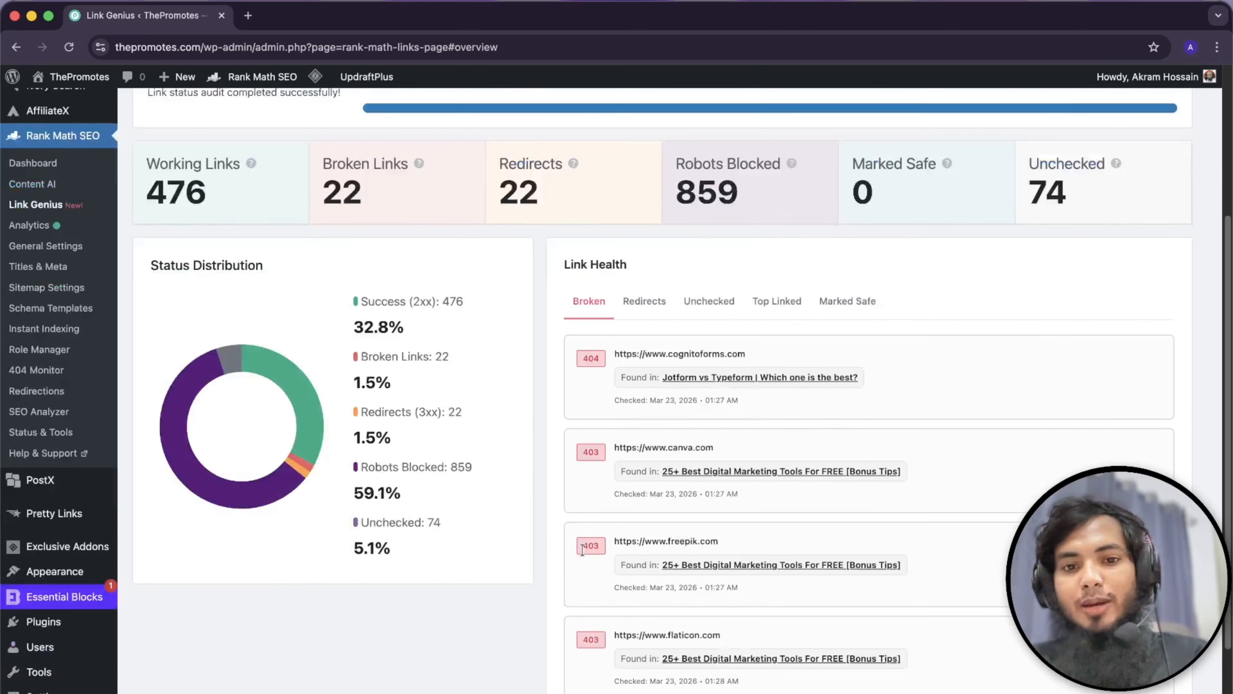
scroll(583, 549, up, 7)
scroll(680, 551, down, 3)
scroll(650, 544, down, 2)
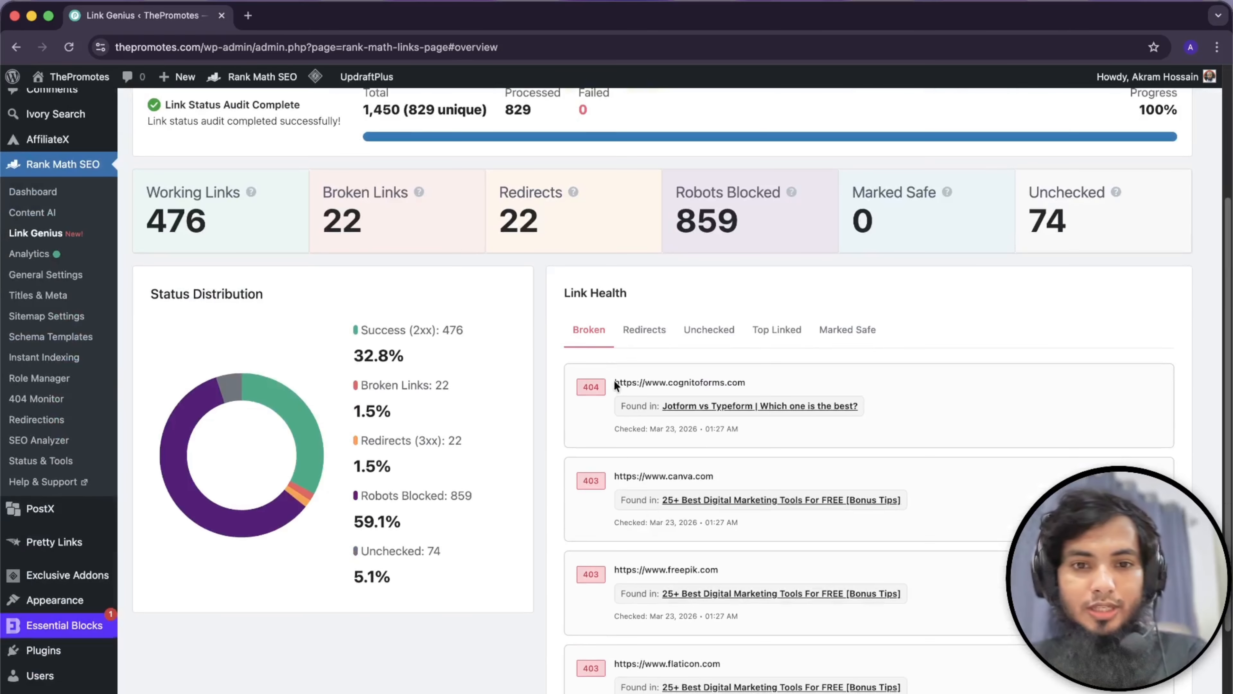
- Open the Jotform vs Typeform post containing the broken cognitoforms.com link and look through its content
click(732, 410)
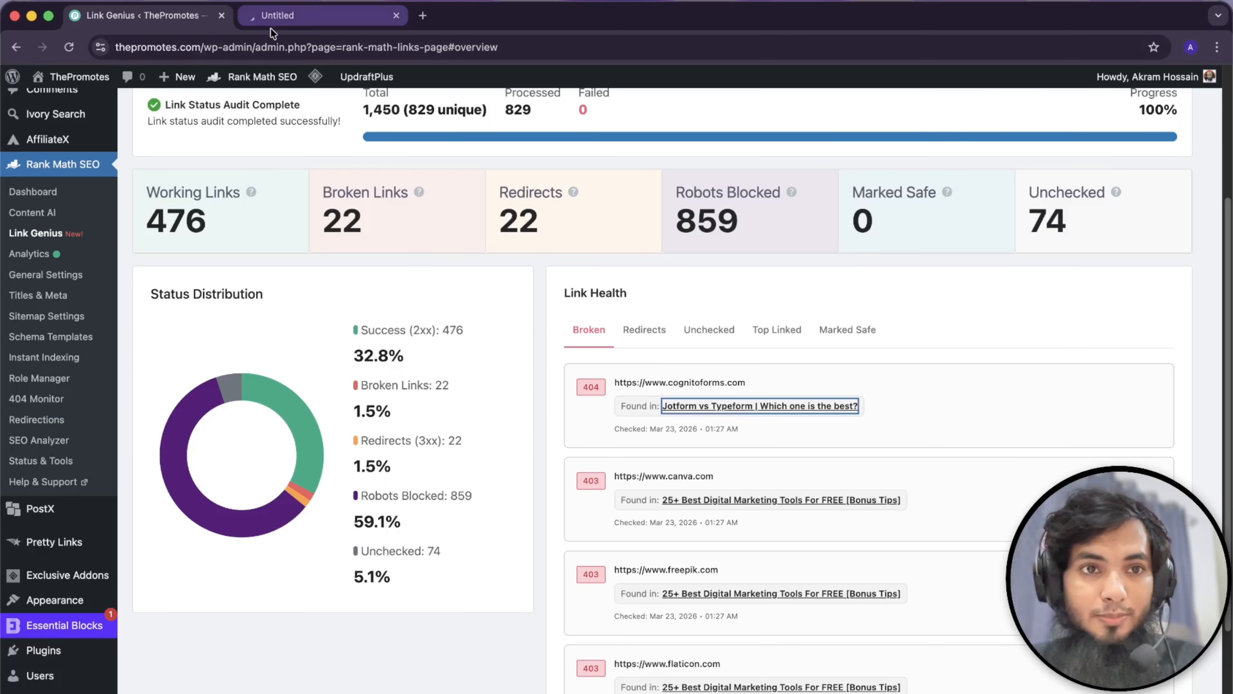
drag(614, 382, 750, 384)
scroll(791, 374, up, 2)
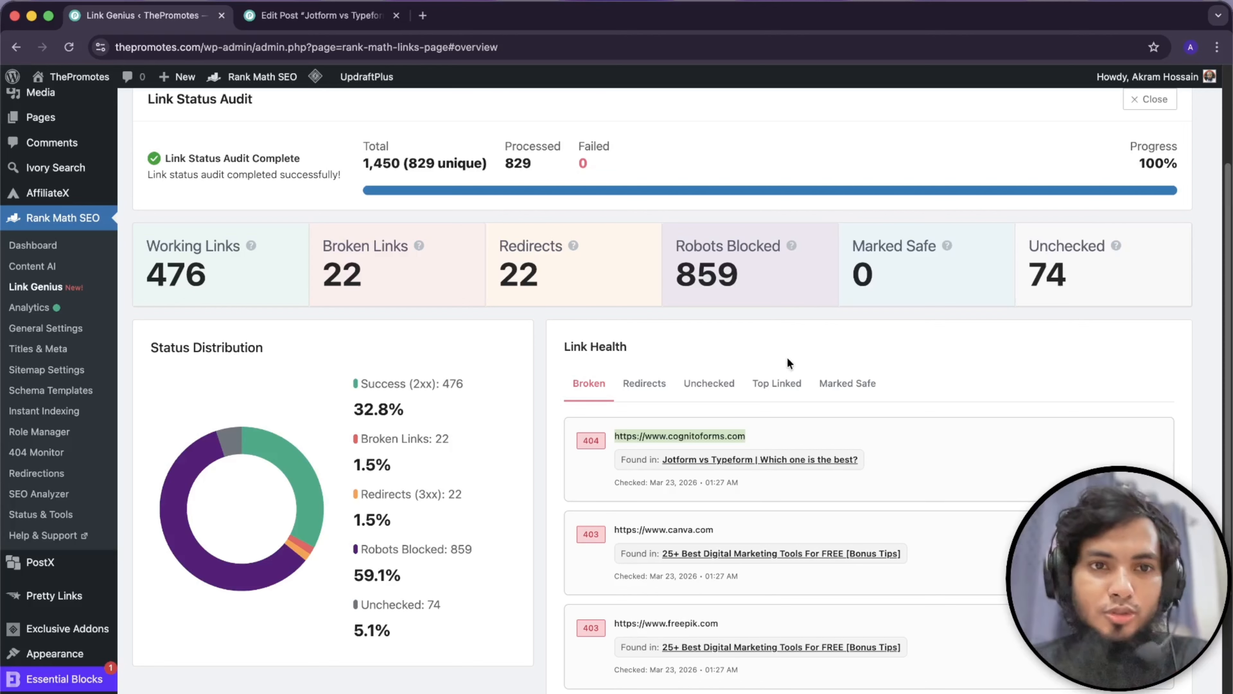
scroll(787, 368, up, 1)
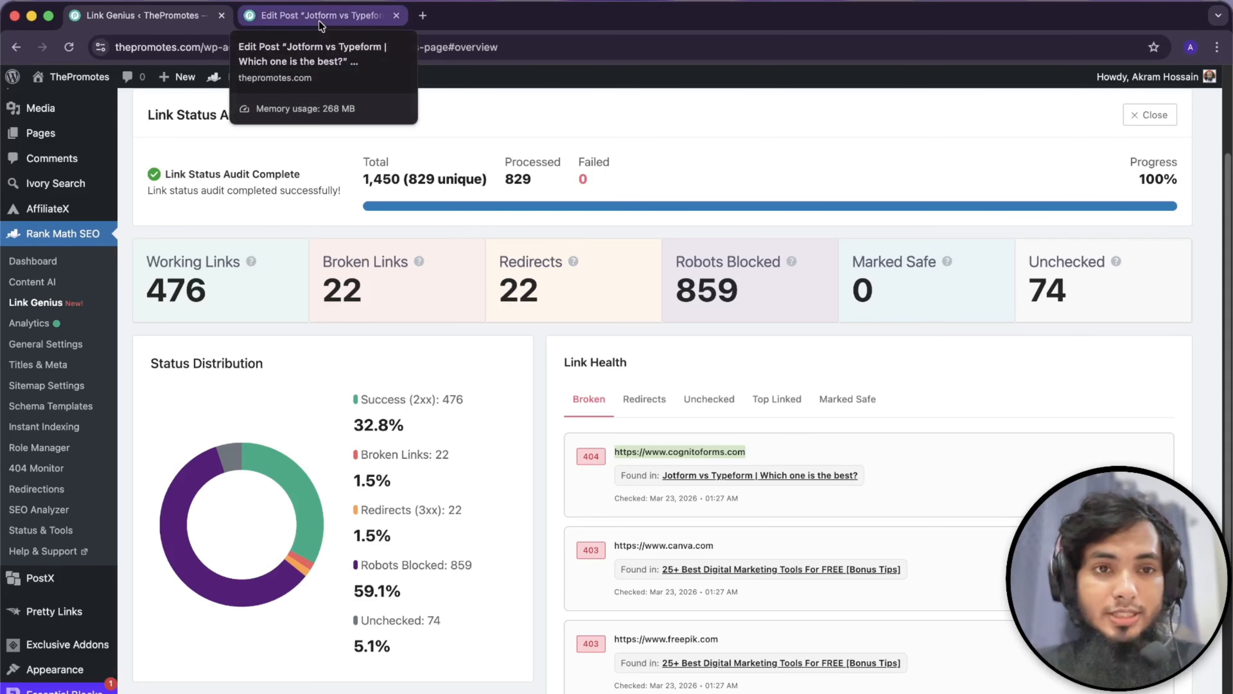
click(333, 28)
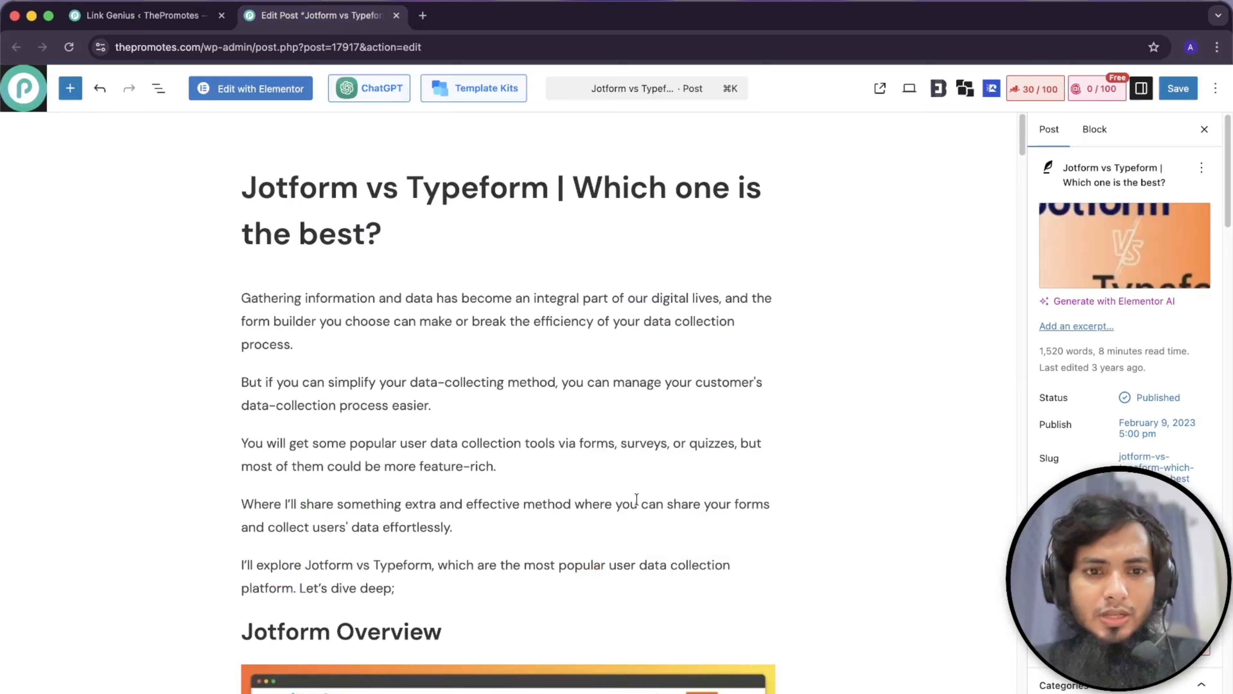
scroll(634, 494, down, 10)
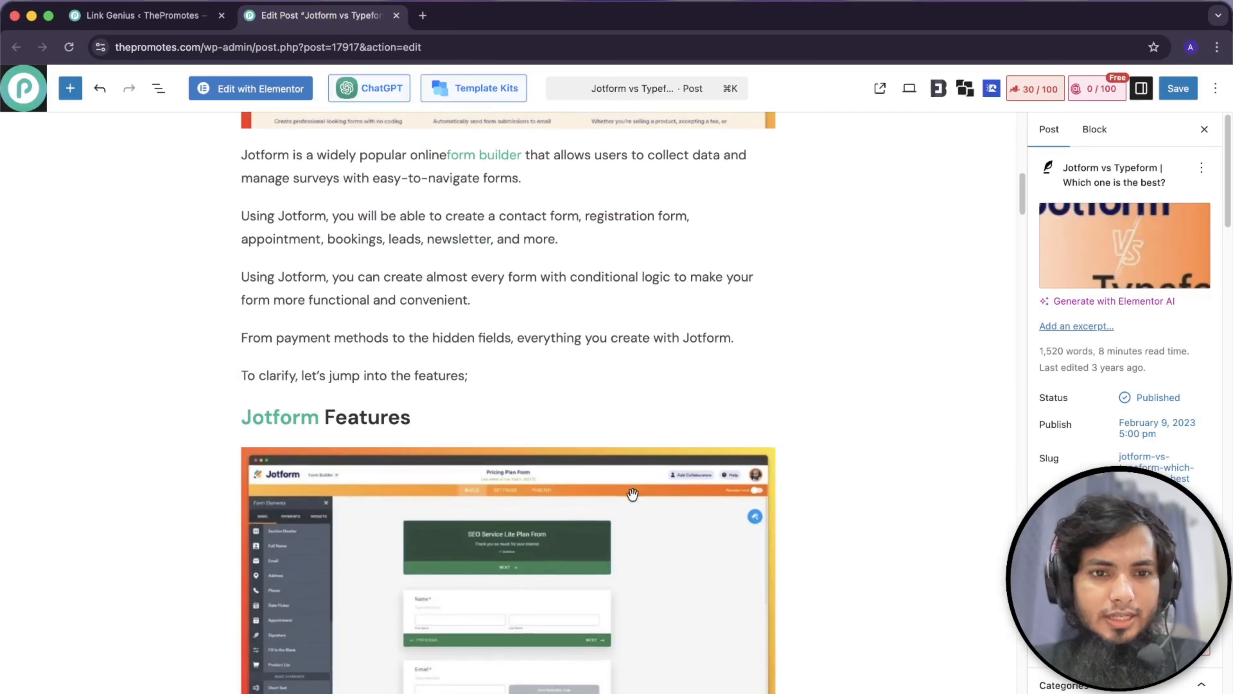
click(290, 416)
scroll(158, 433, down, 5)
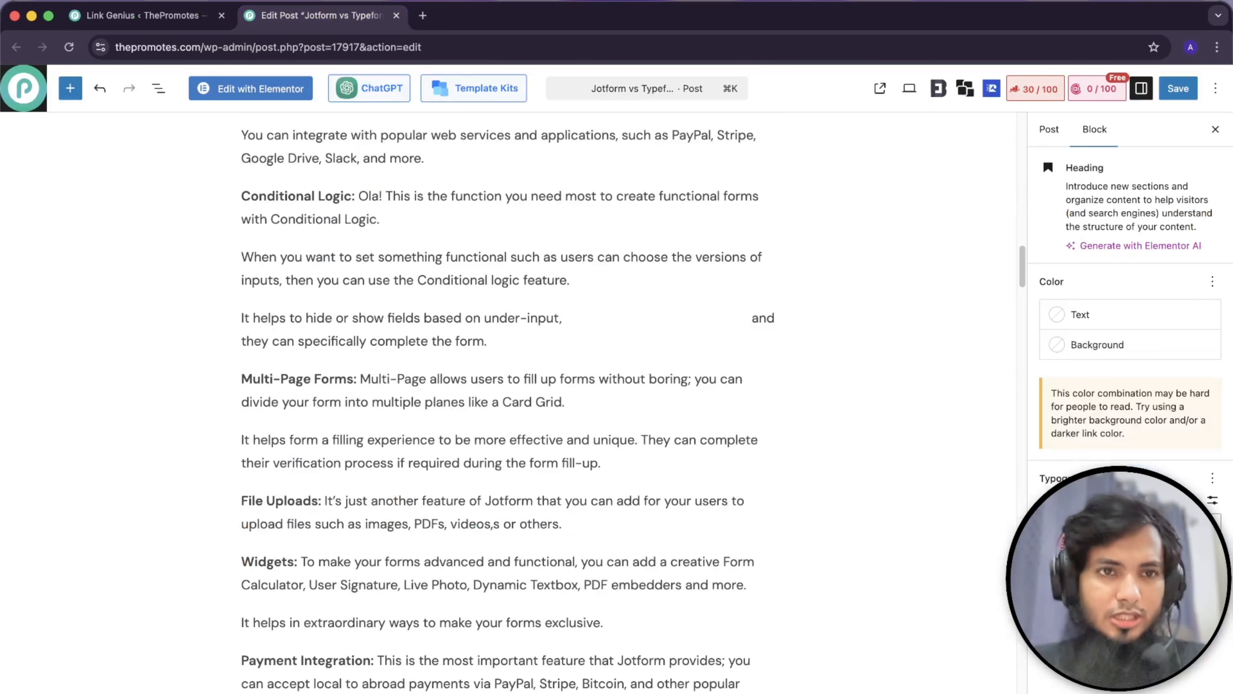
- Return to the Link Genius overview and examine the remaining broken links, including the canva.com entry
click(165, 20)
scroll(819, 588, down, 4)
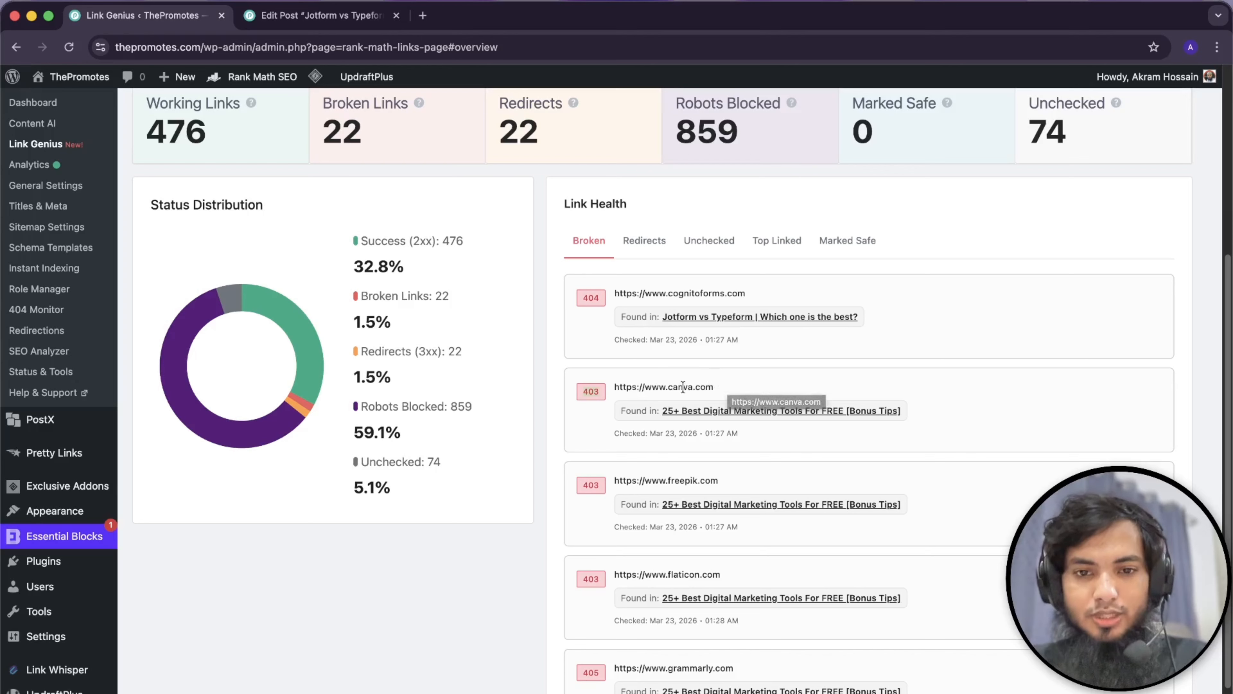
click(708, 388)
click(708, 388)
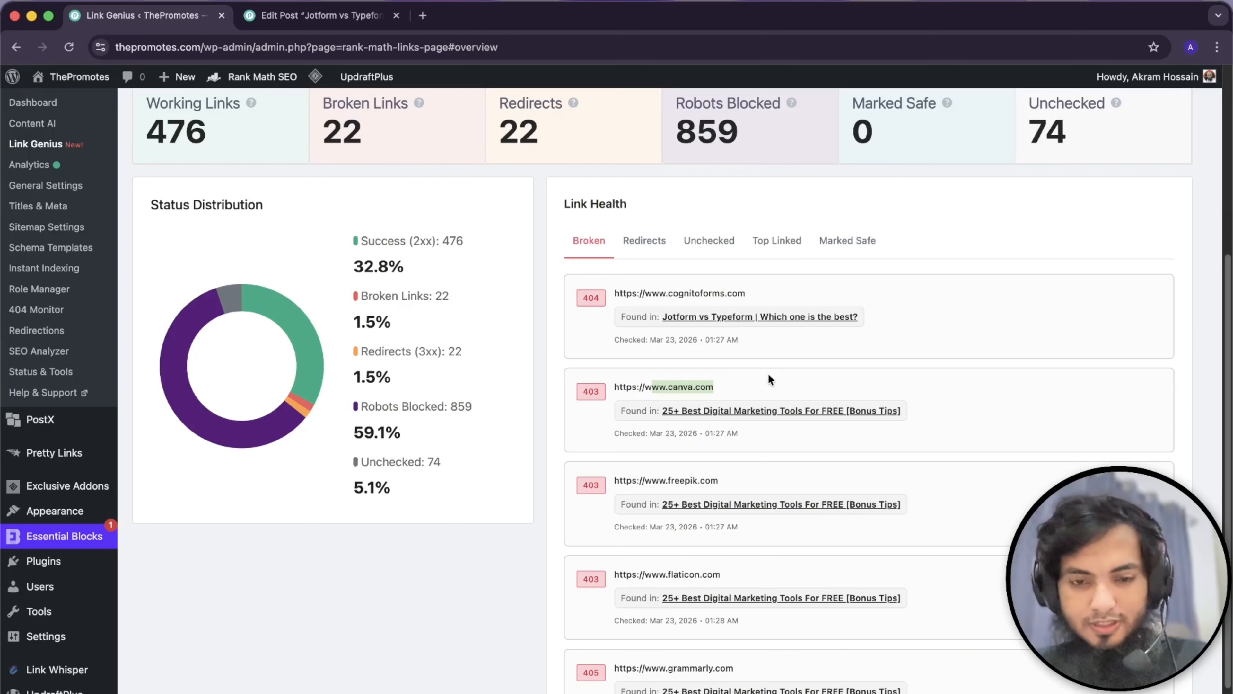
scroll(728, 403, down, 4)
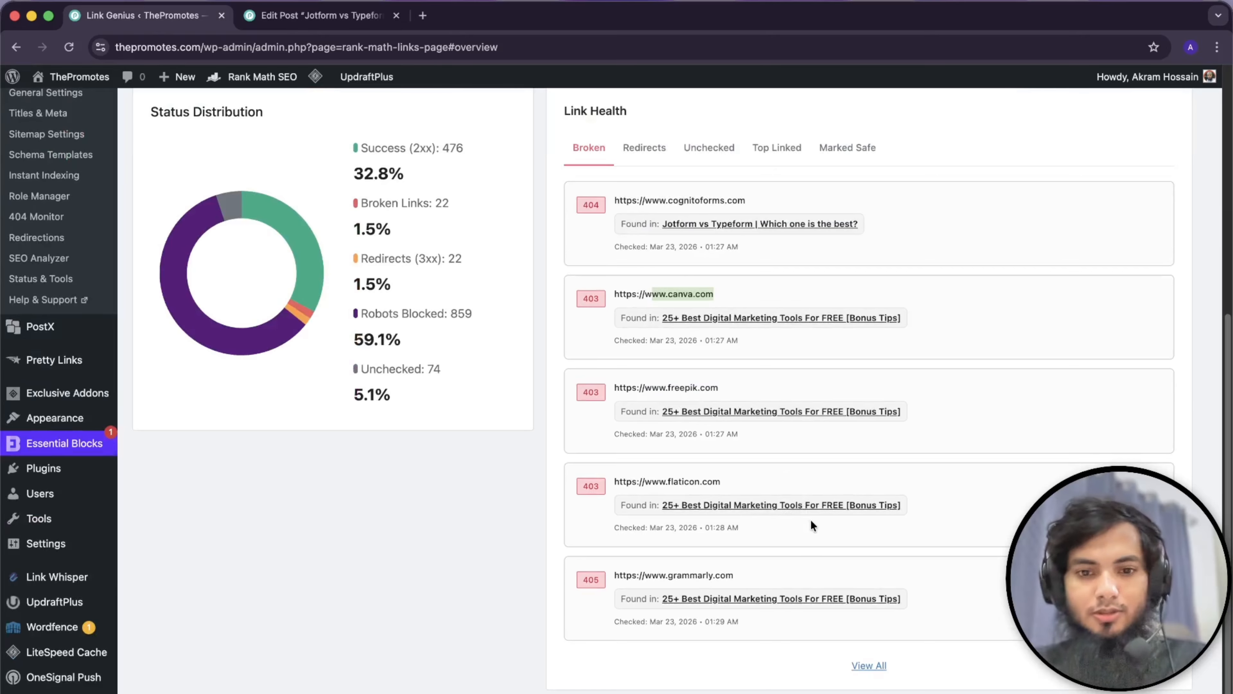
scroll(777, 461, up, 5)
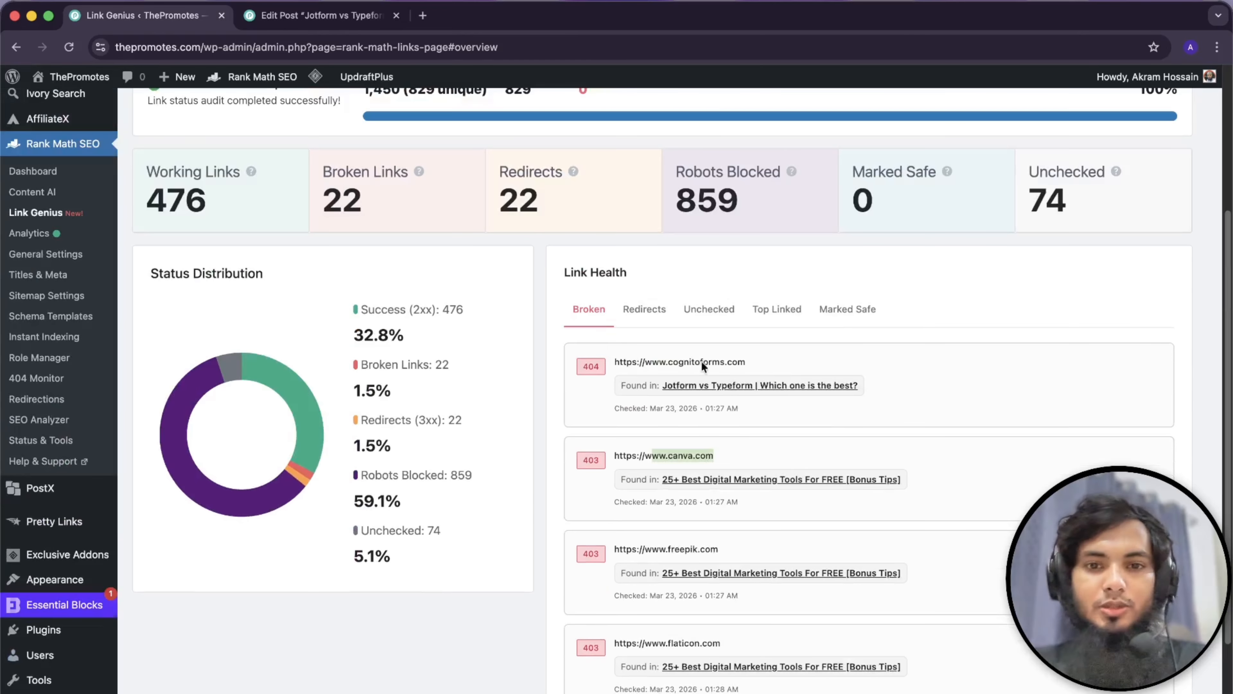
- Show the redirected links under Link Health and examine the adobe.com/sign.html entry
click(653, 312)
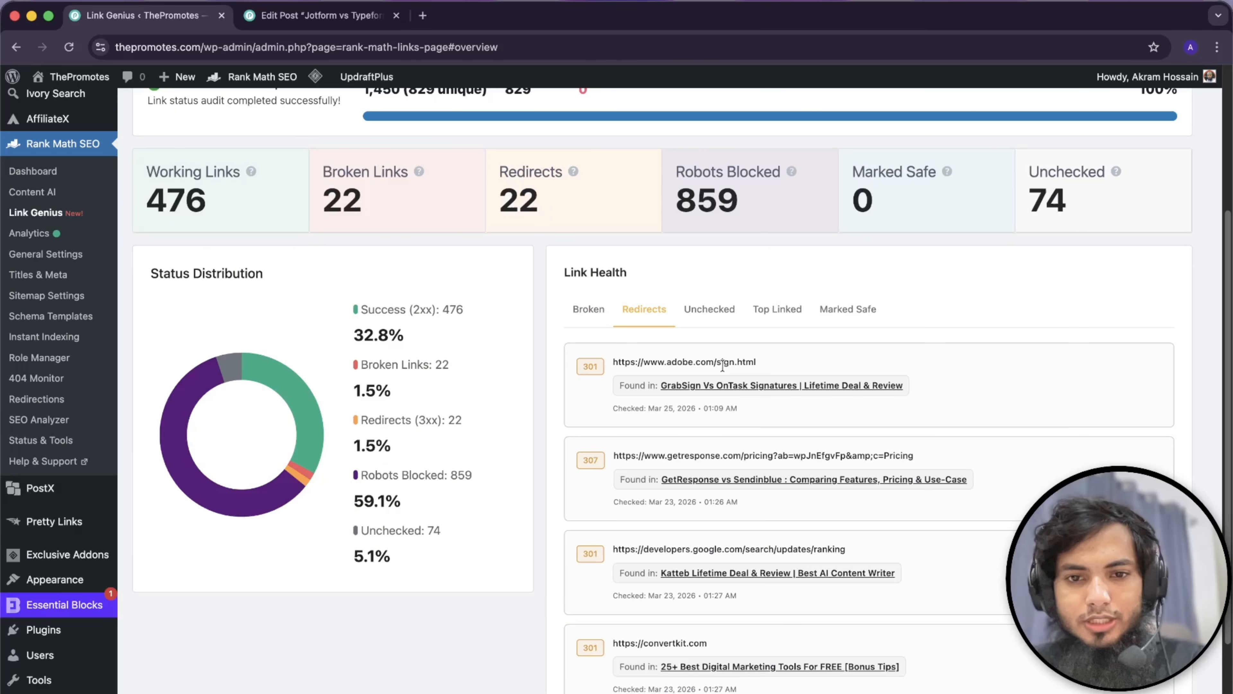
drag(756, 362, 651, 361)
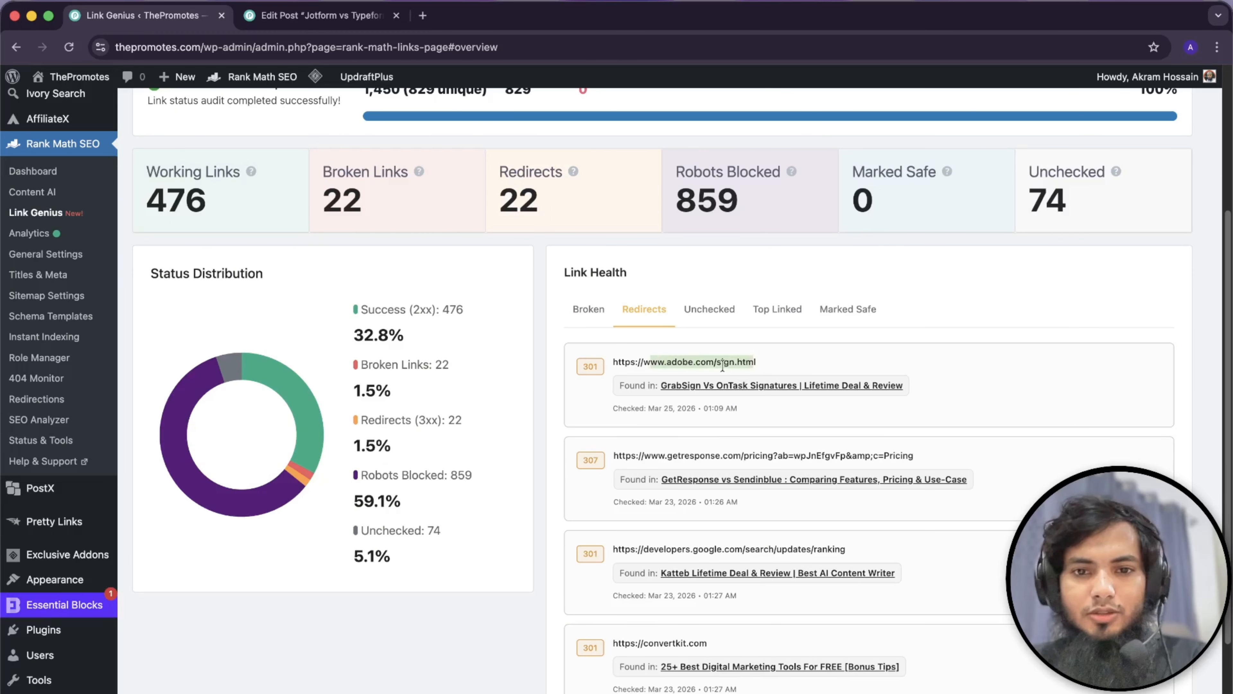
click(811, 360)
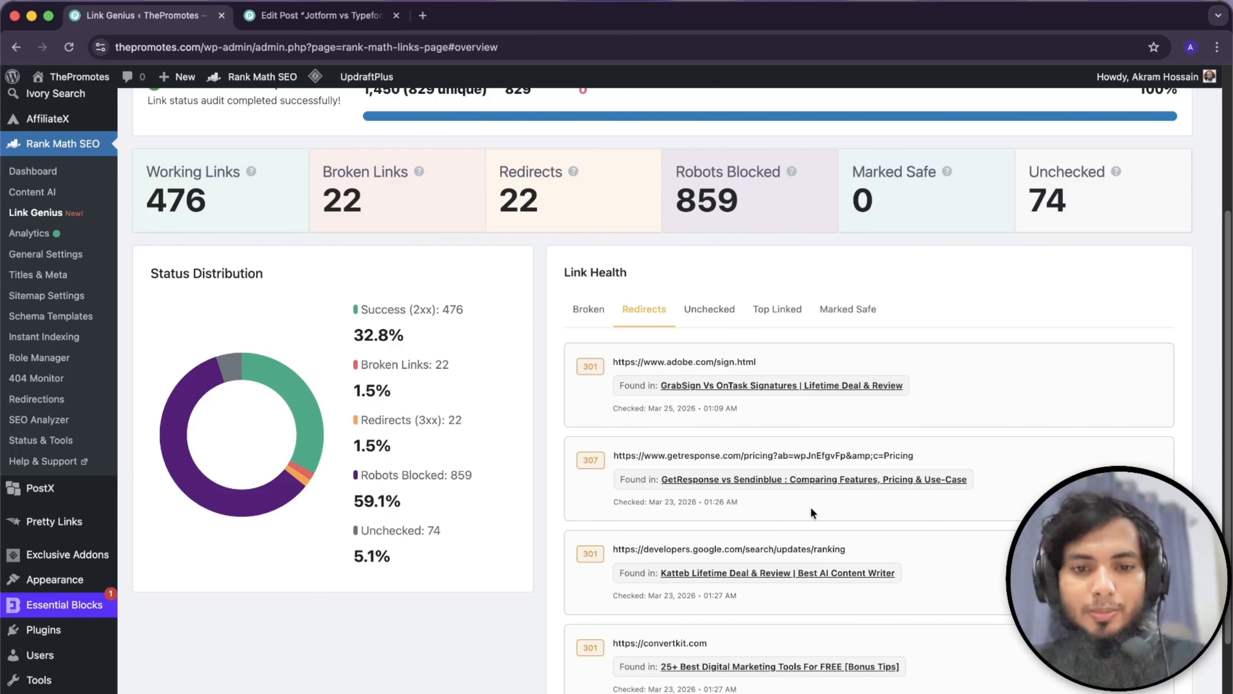
- Show the unchecked links under Link Health, followed by the top linked posts, and review that list
click(709, 321)
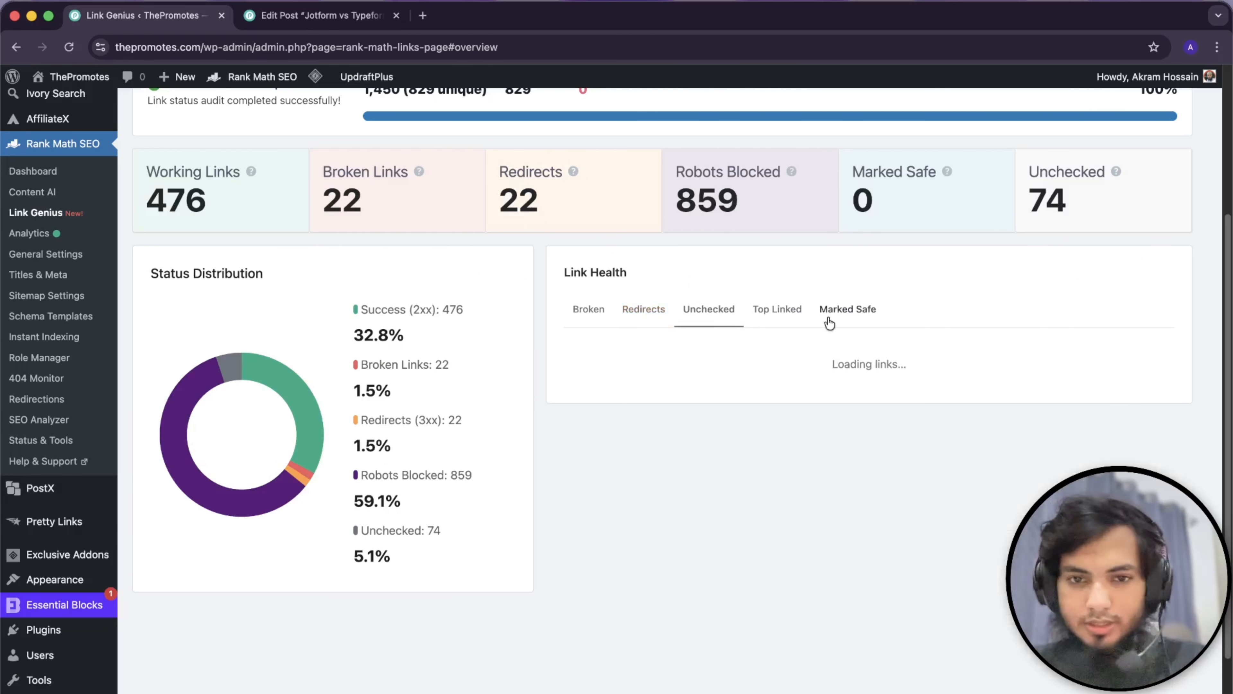
click(786, 321)
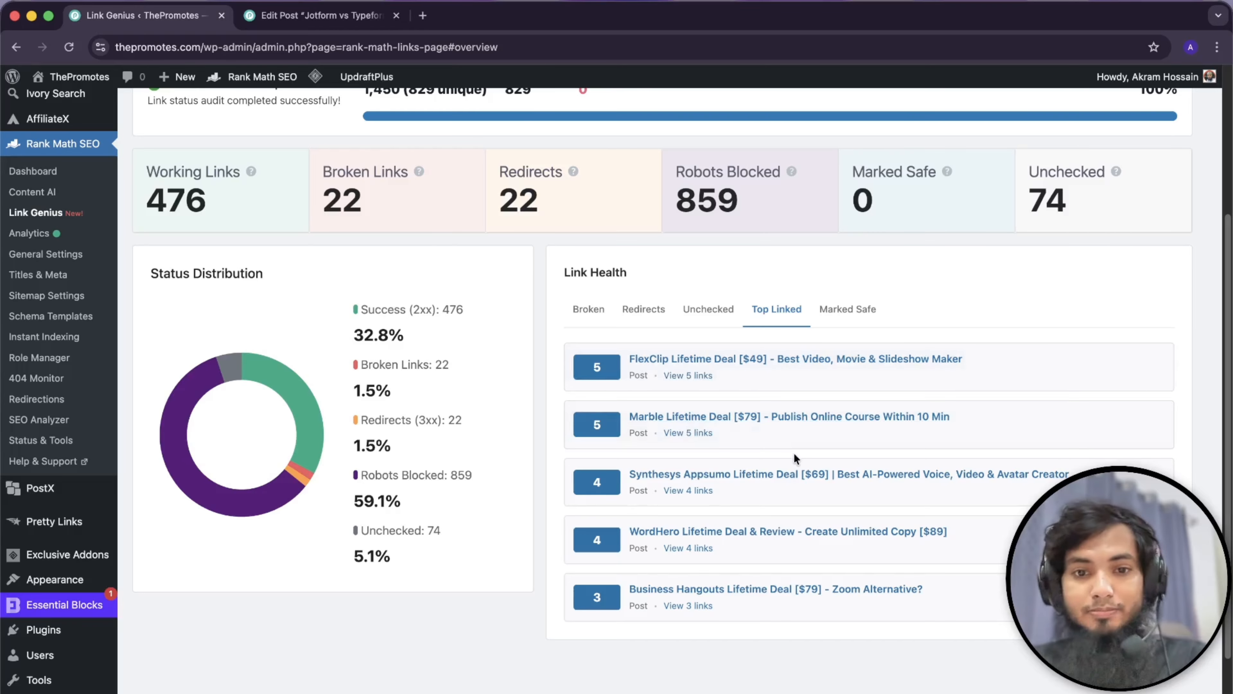
scroll(746, 503, down, 1)
scroll(766, 489, up, 3)
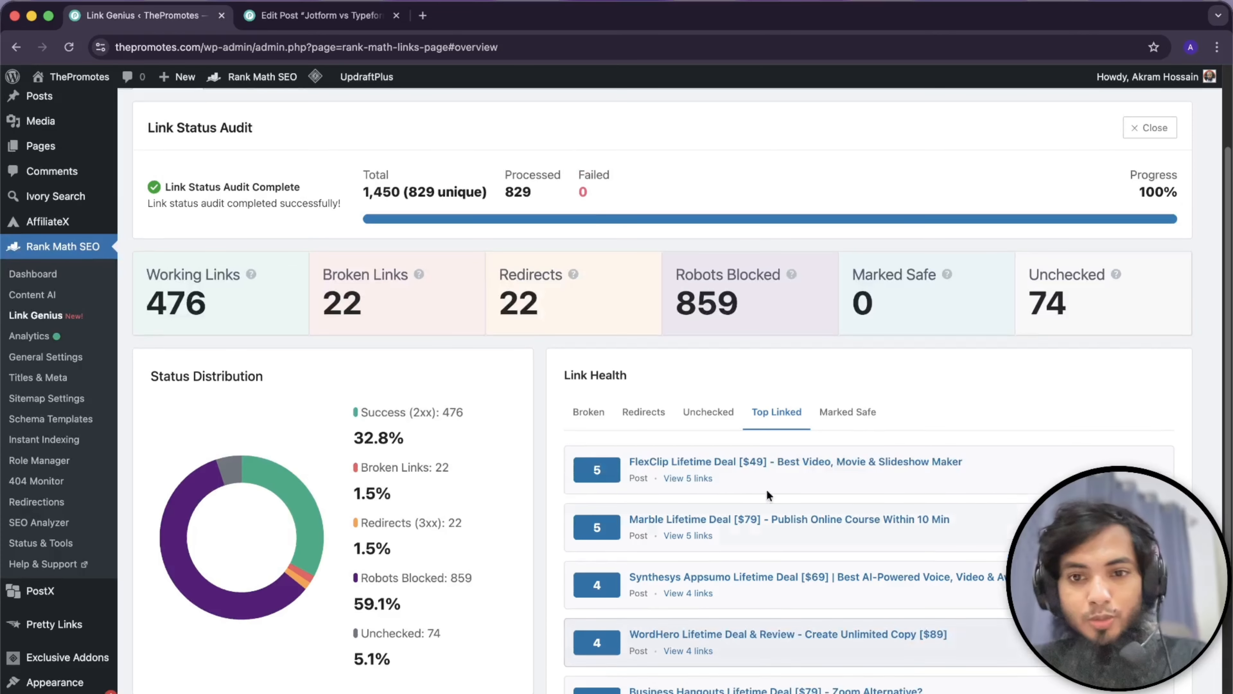
- Check under Link Health which links have been marked safe
click(849, 411)
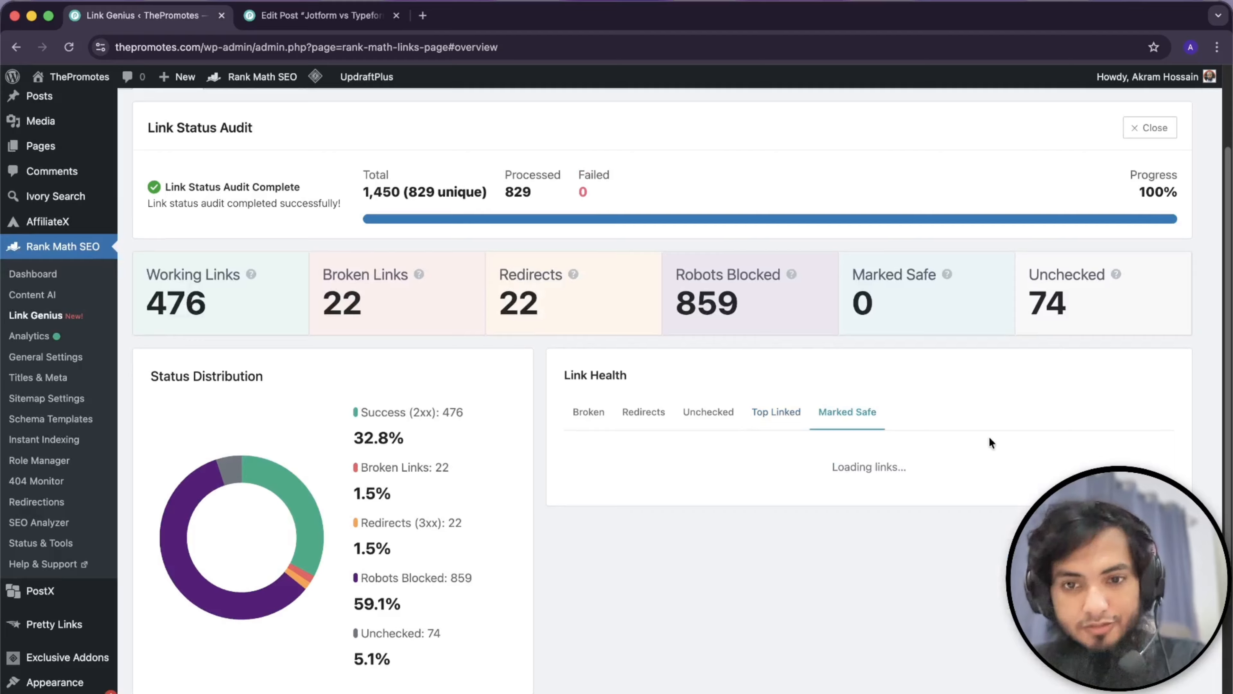
drag(779, 469, 1033, 471)
click(1034, 471)
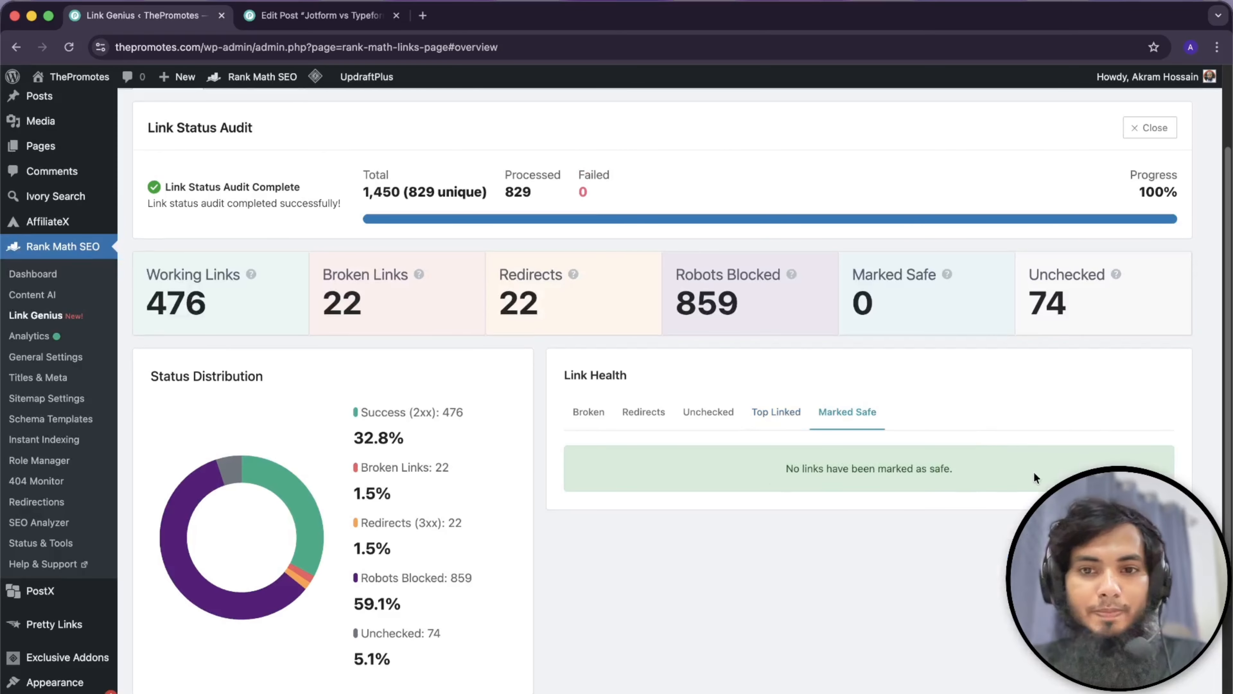
scroll(1034, 471, up, 3)
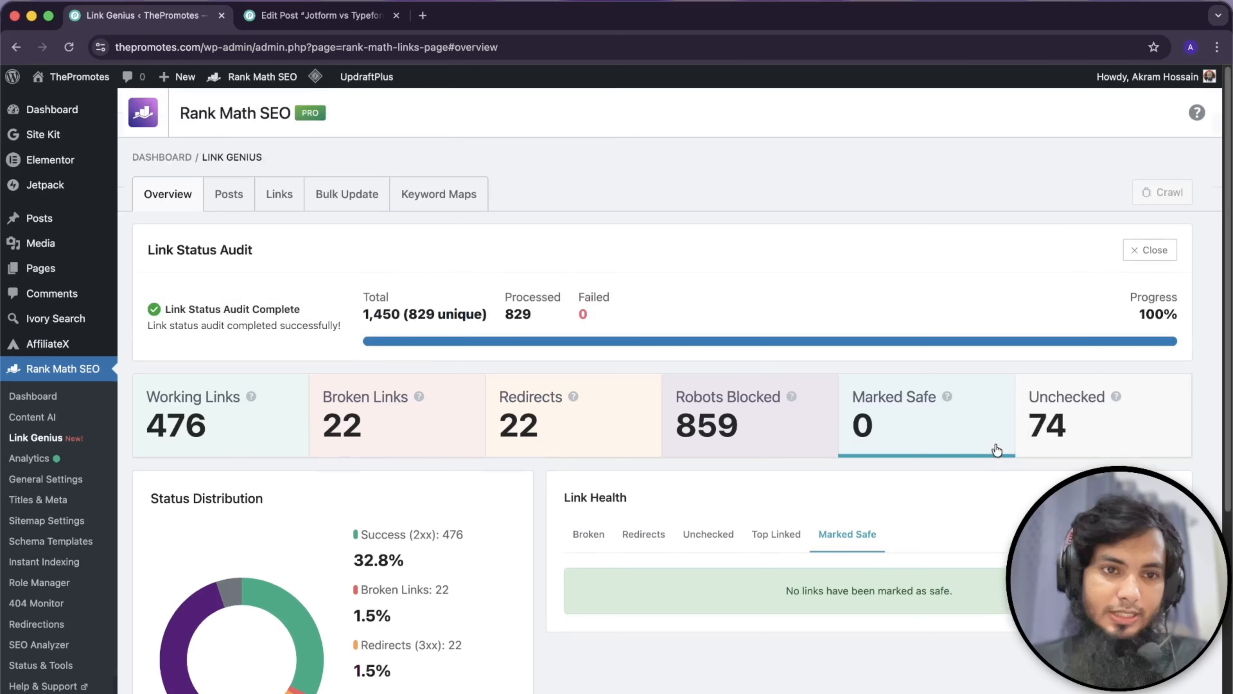
- Open Link Genius's list of posts and review their internal, external and incoming links and SEO scores
click(225, 199)
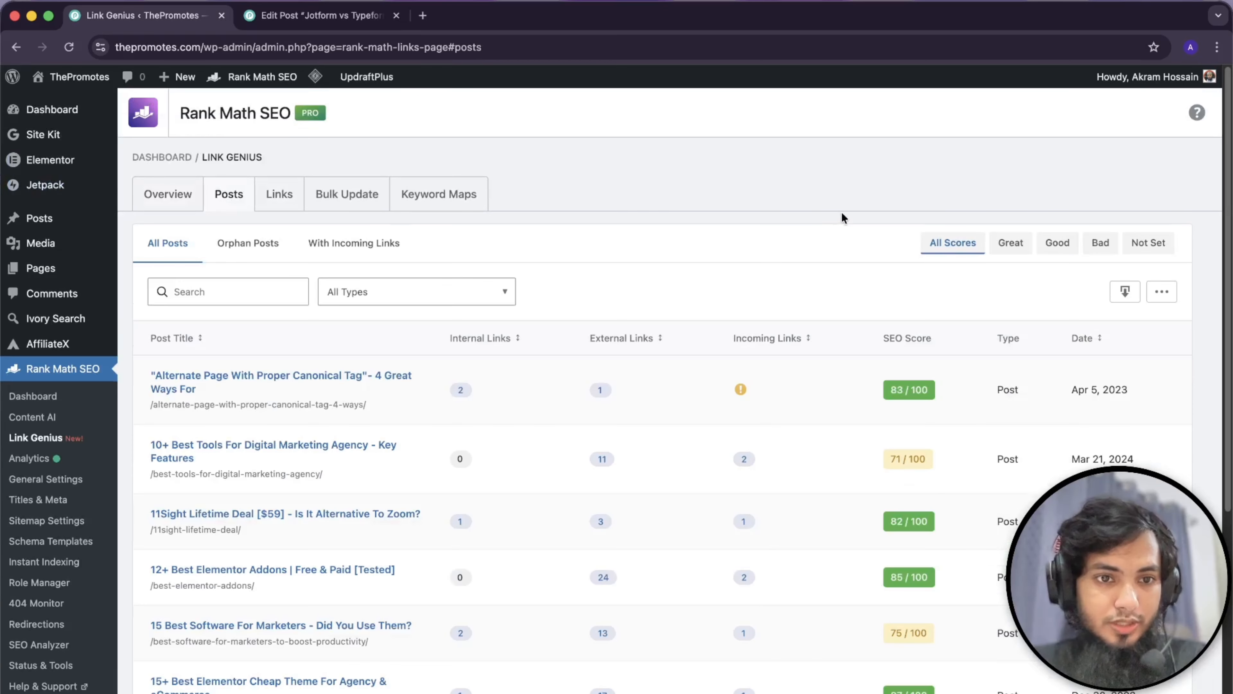
mouse_move(97, 276)
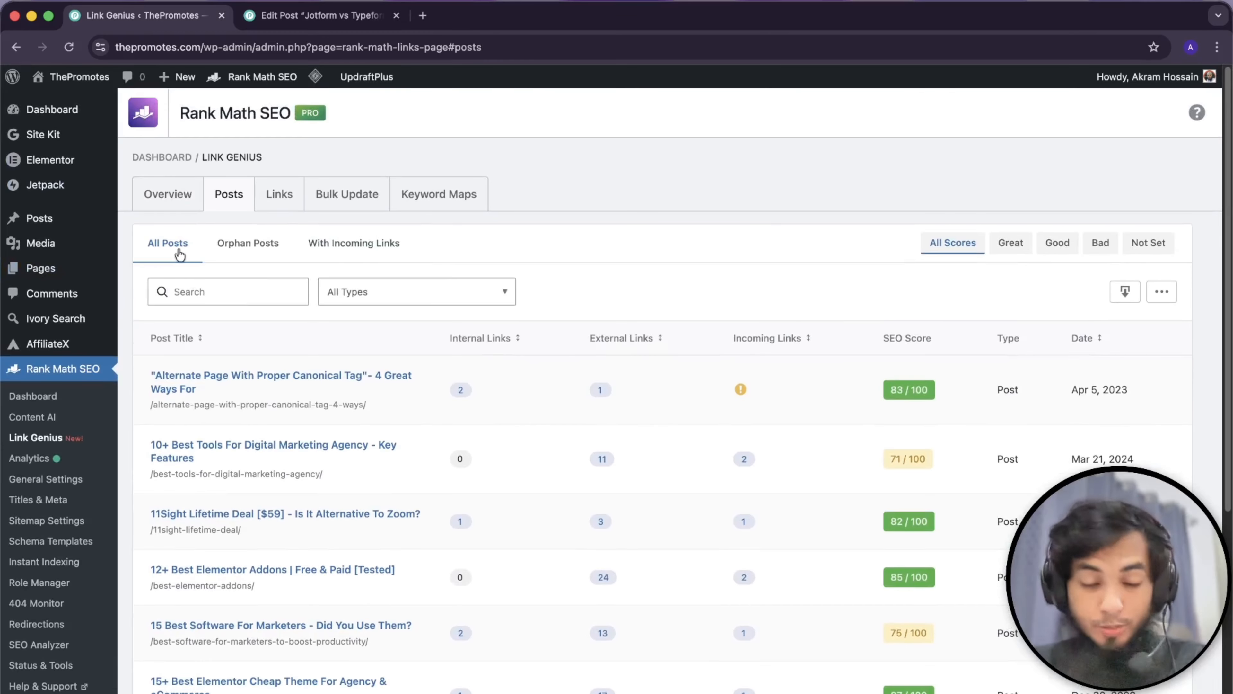
scroll(361, 391, down, 3)
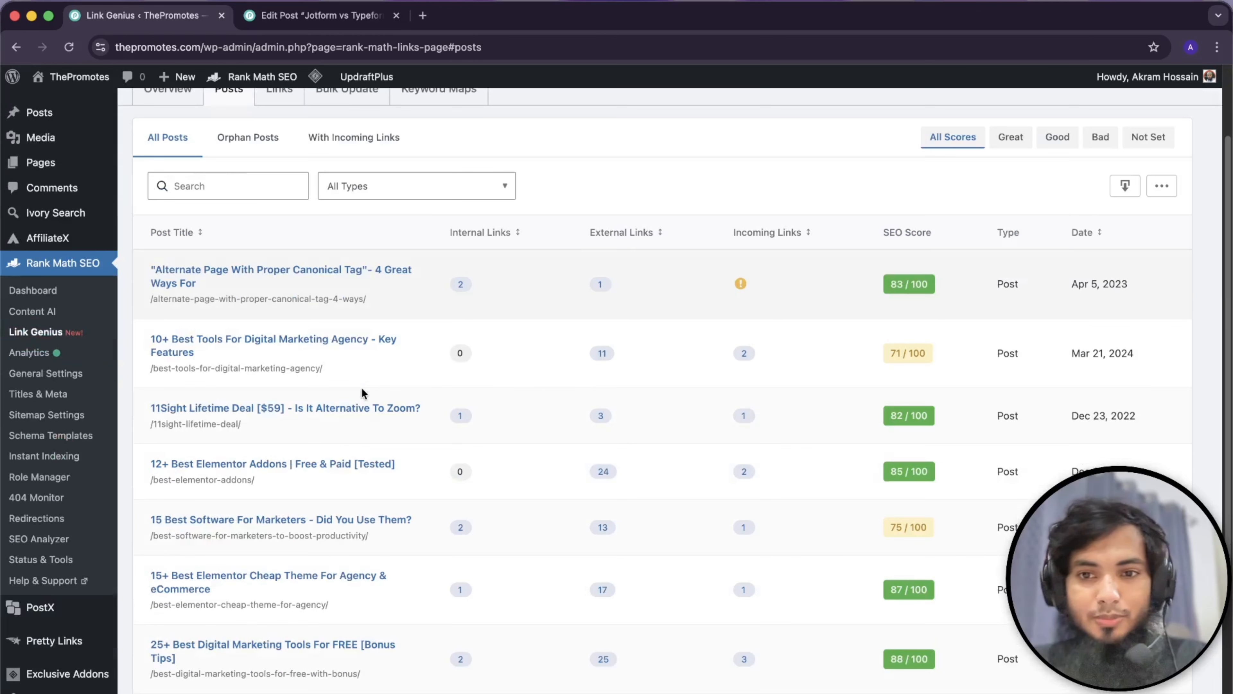
scroll(362, 392, down, 3)
scroll(361, 392, up, 5)
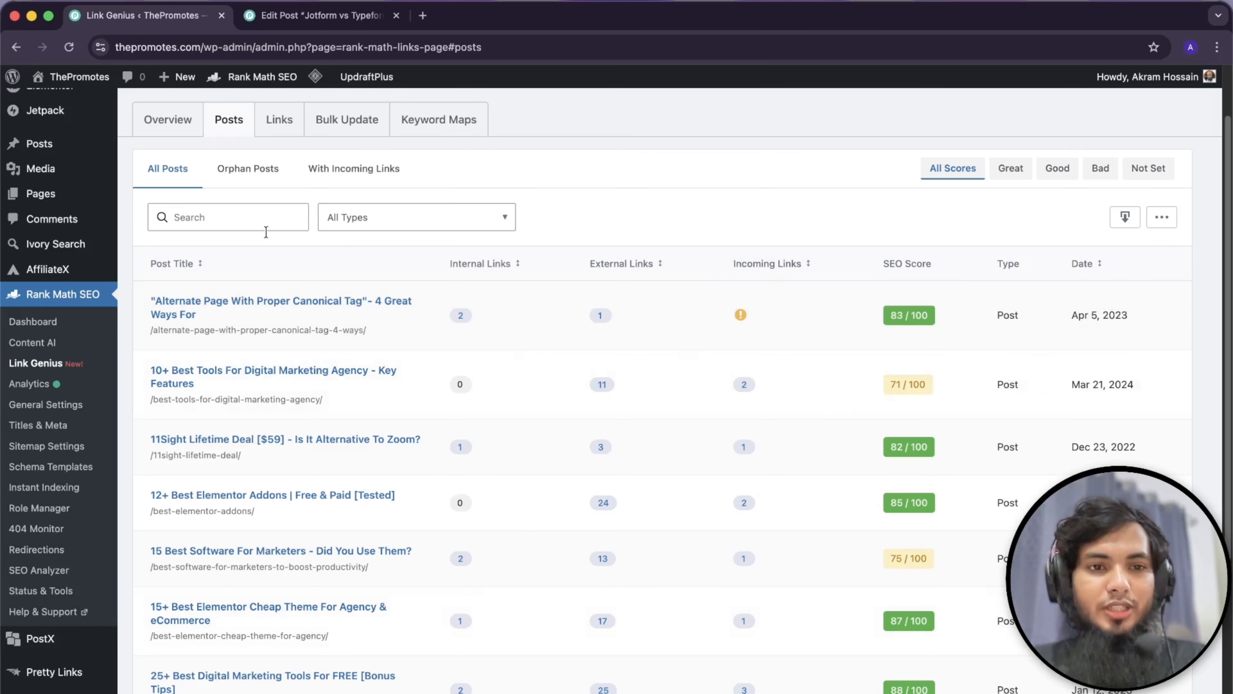
scroll(547, 531, down, 6)
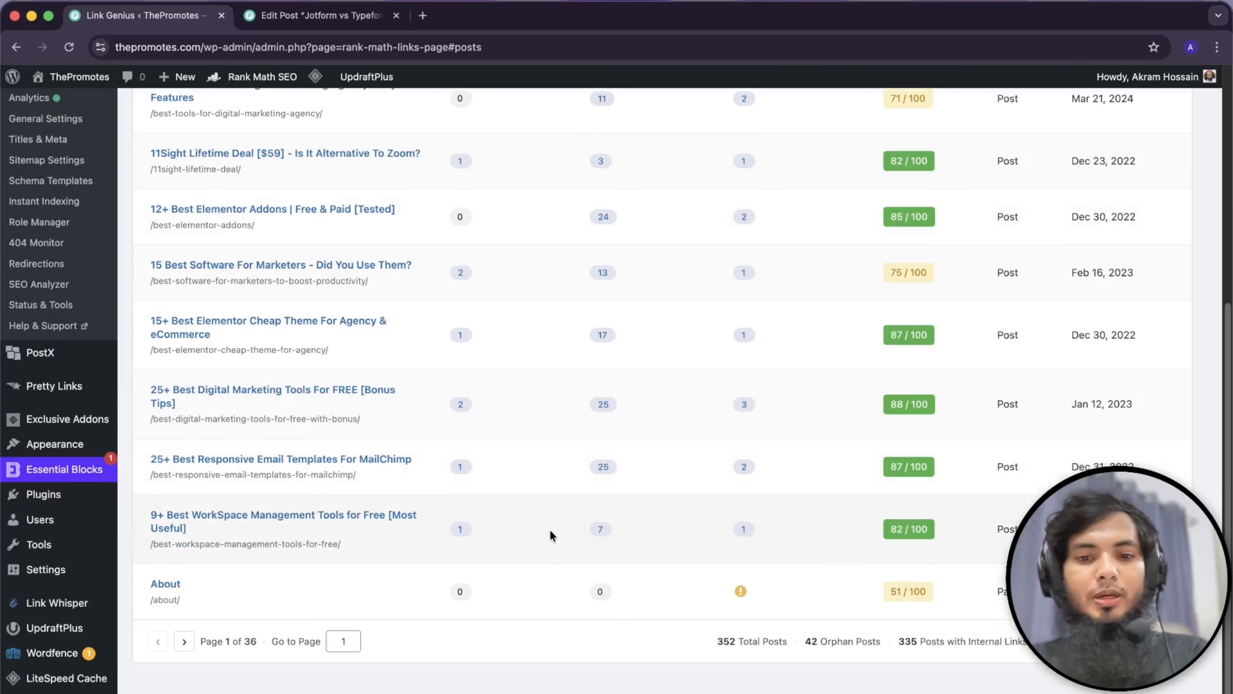
scroll(550, 531, up, 1)
scroll(551, 533, up, 5)
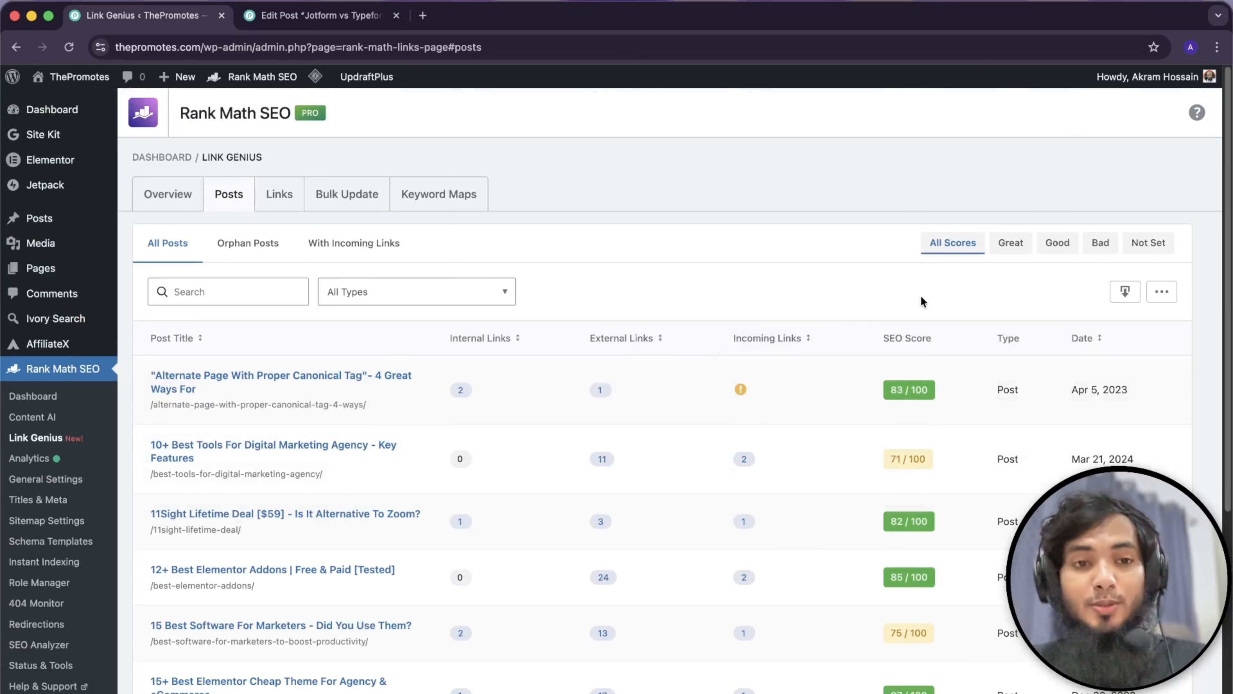
- Filter the posts by Bad SEO score, and switch the filter to posts whose score is Not Set
click(1099, 243)
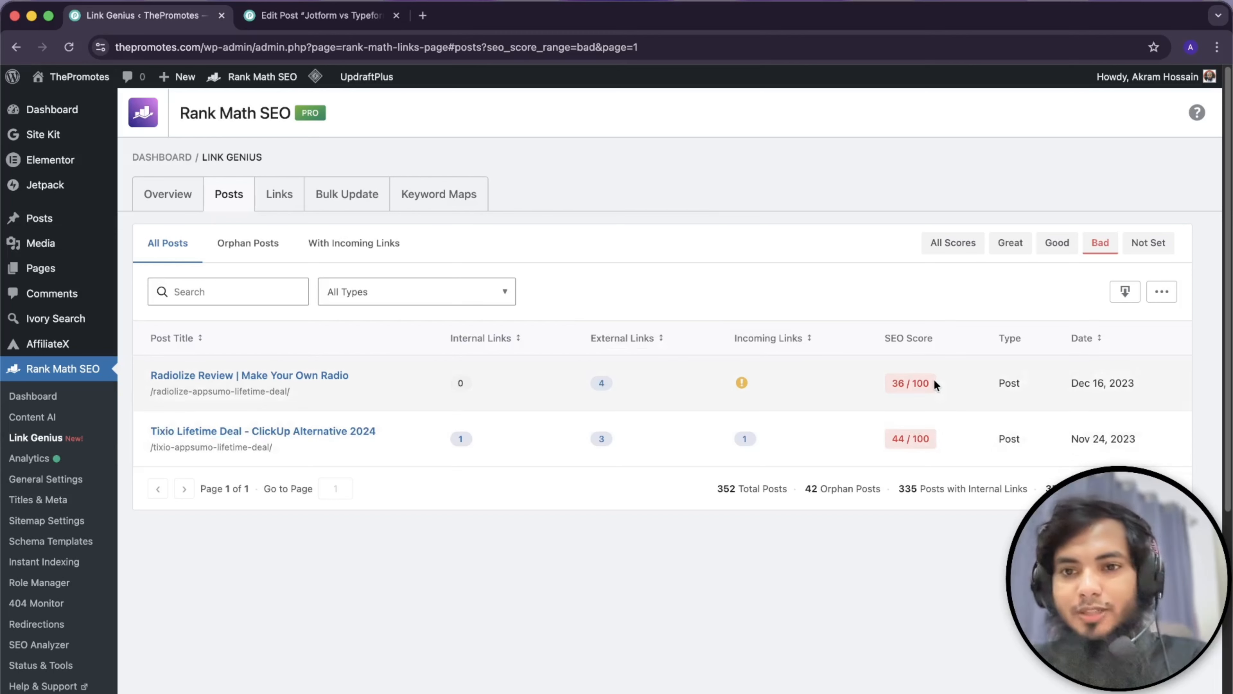
click(1141, 249)
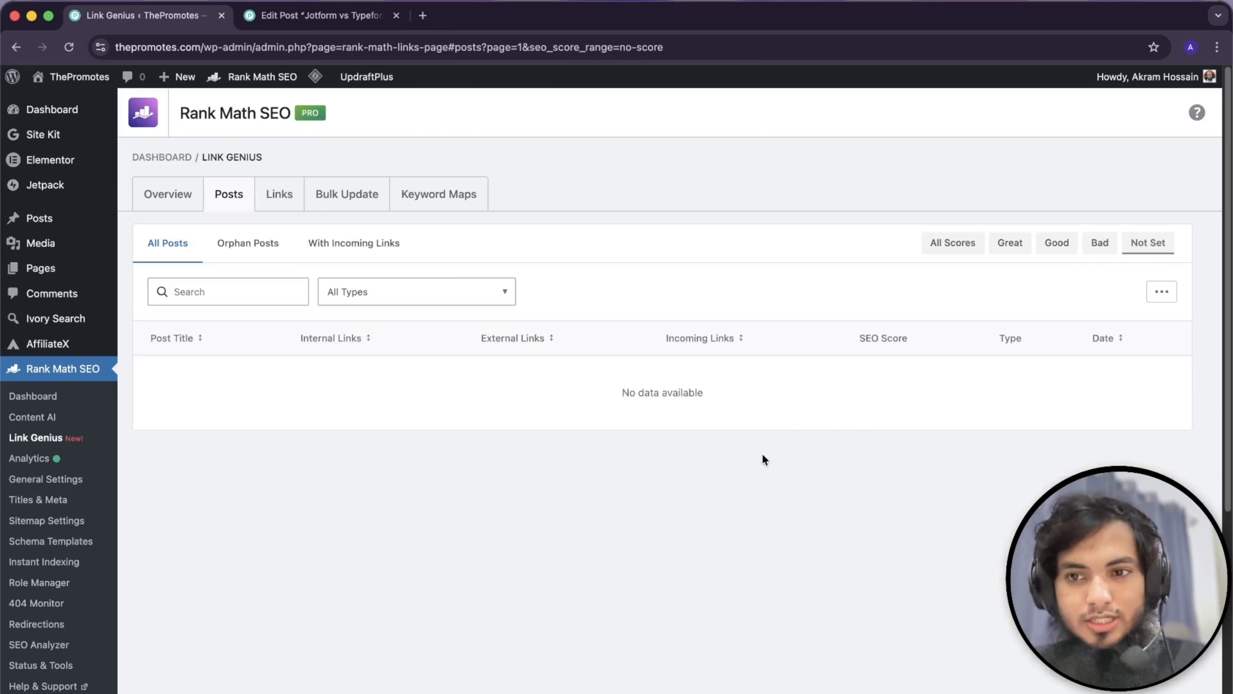
- Filter the posts by Good SEO score and review their link counts and scores
click(1060, 245)
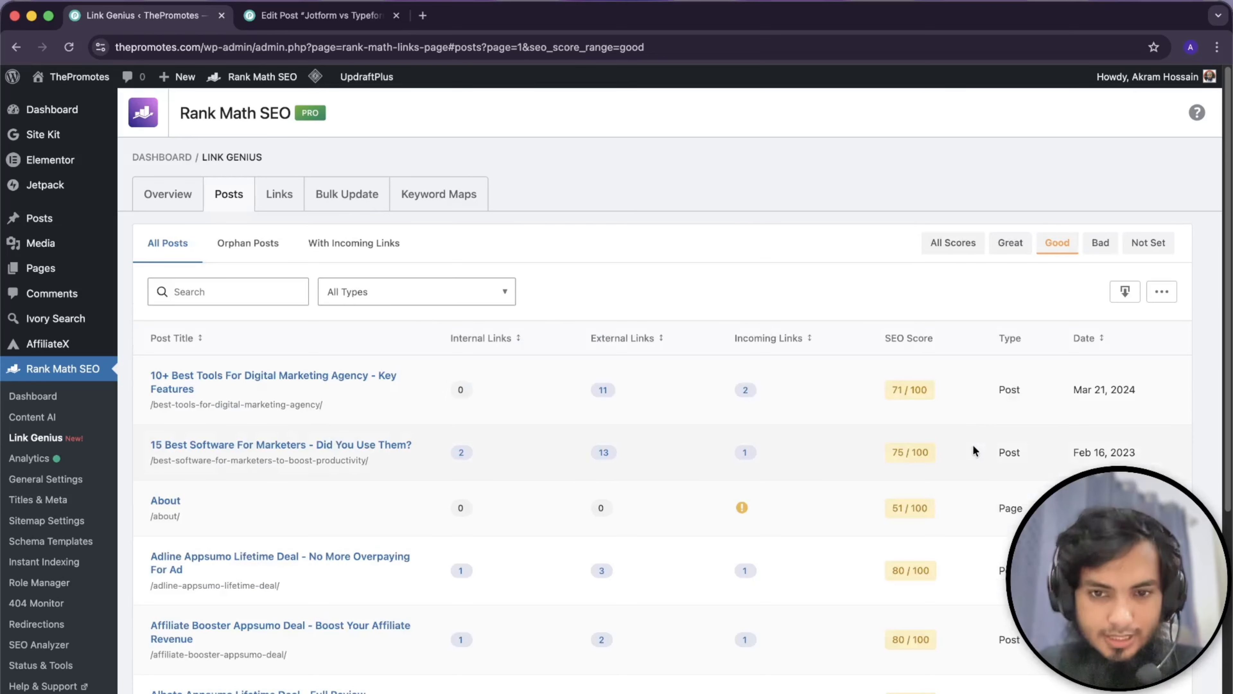
scroll(934, 444, down, 1)
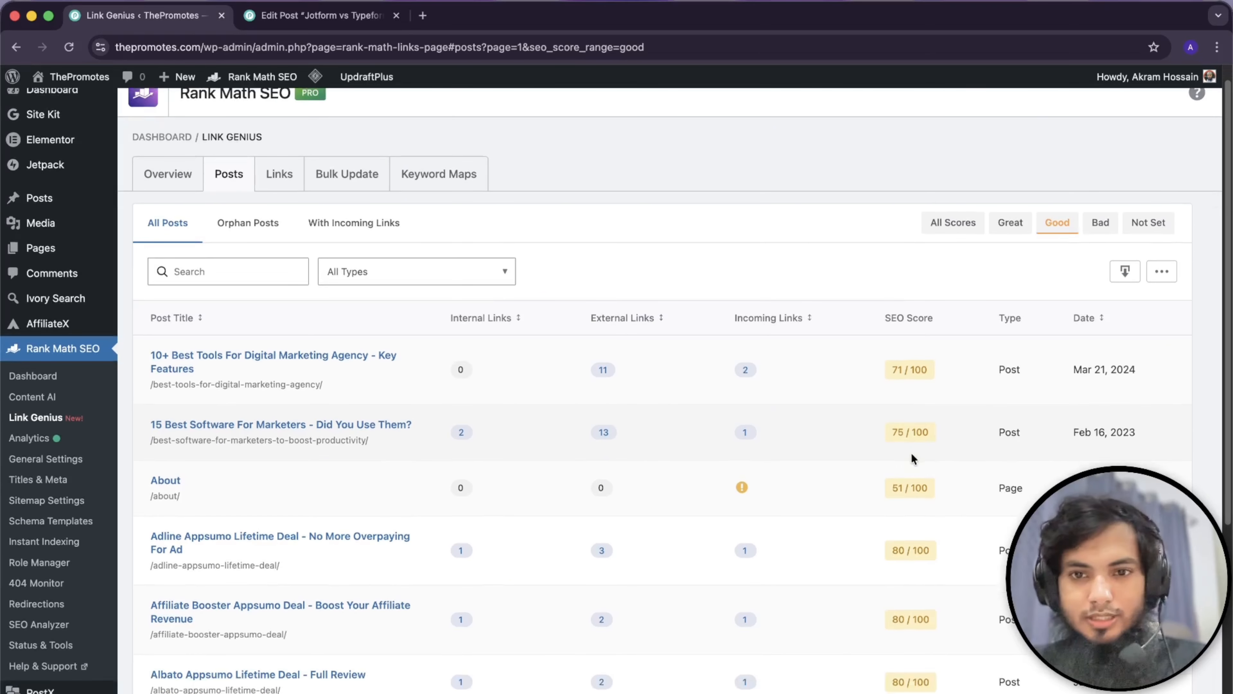
scroll(839, 446, down, 15)
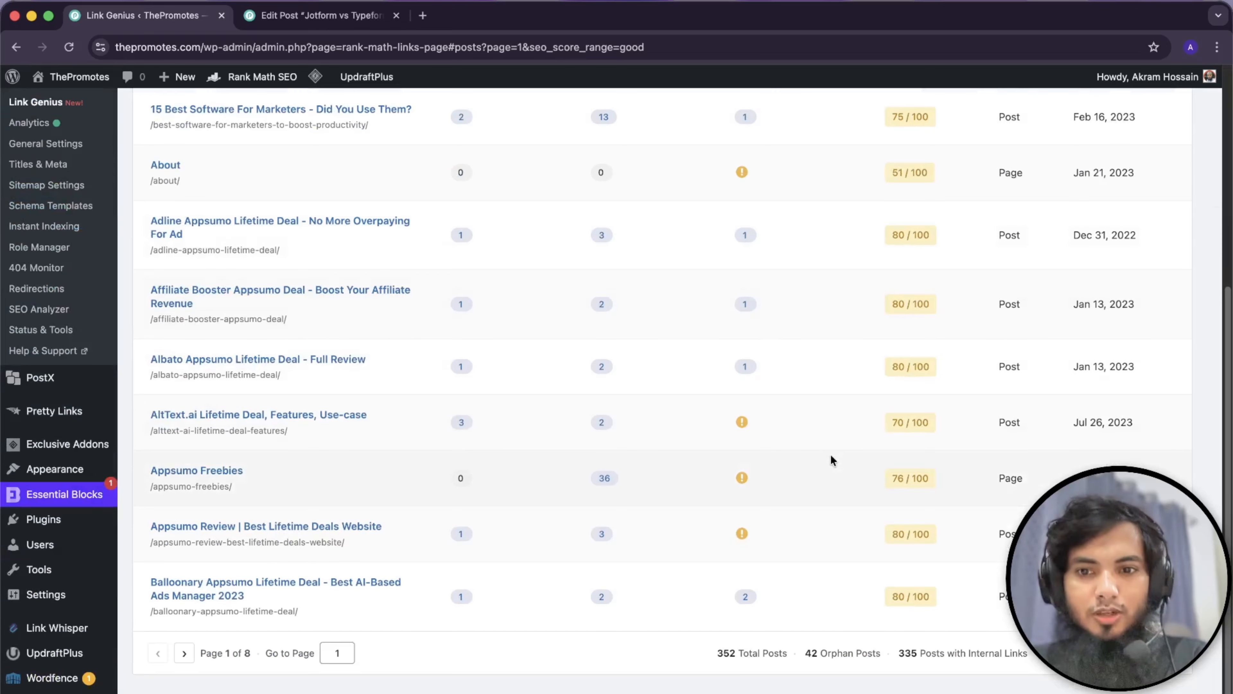
scroll(830, 458, up, 16)
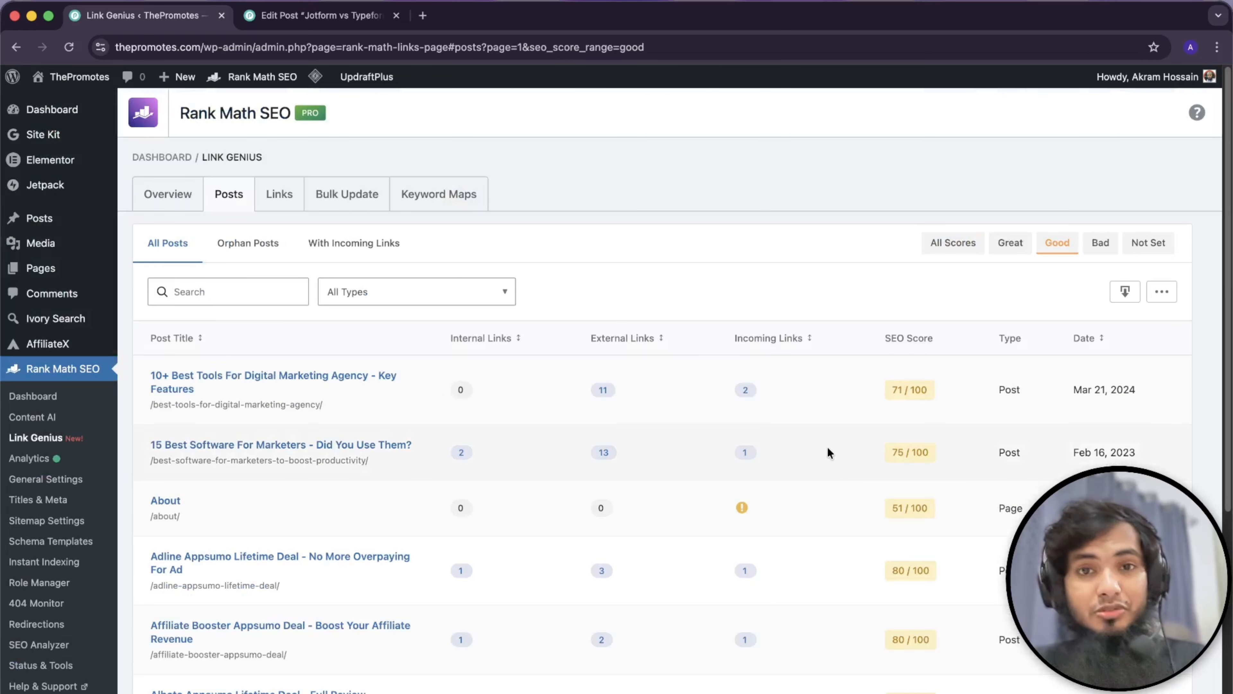
- Show only the orphan posts with a Good SEO score and examine their internal, external and incoming links
click(244, 254)
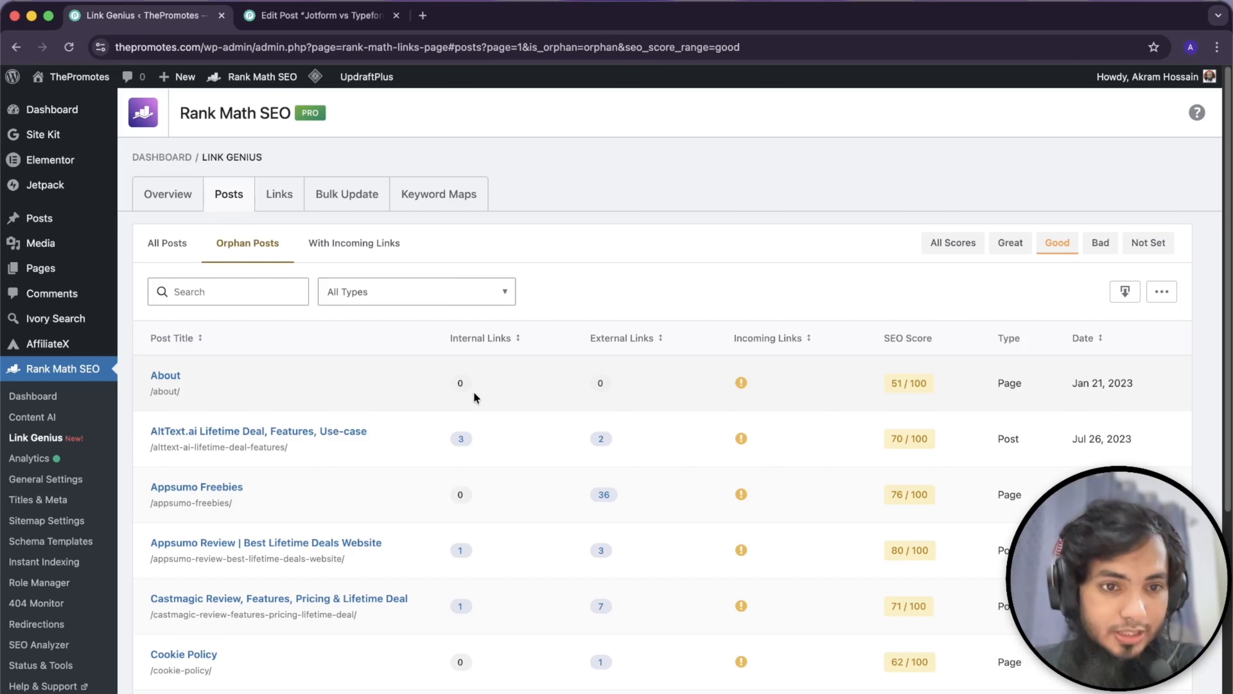
scroll(475, 394, down, 1)
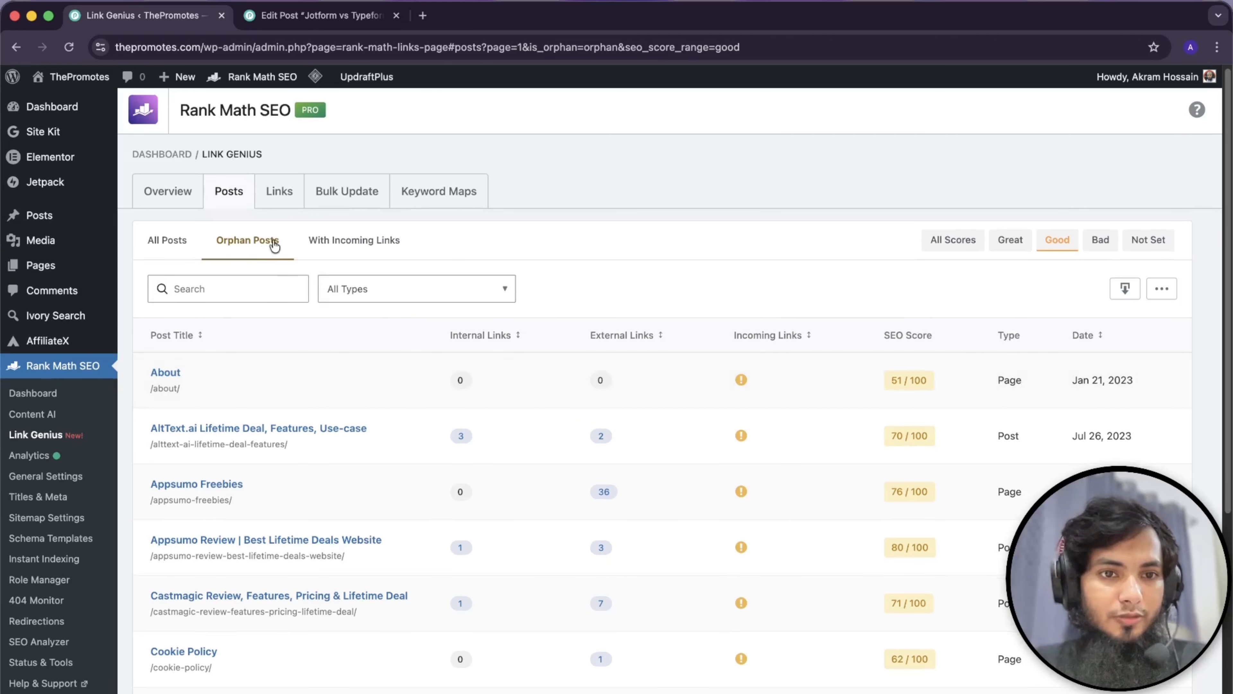
scroll(318, 406, down, 2)
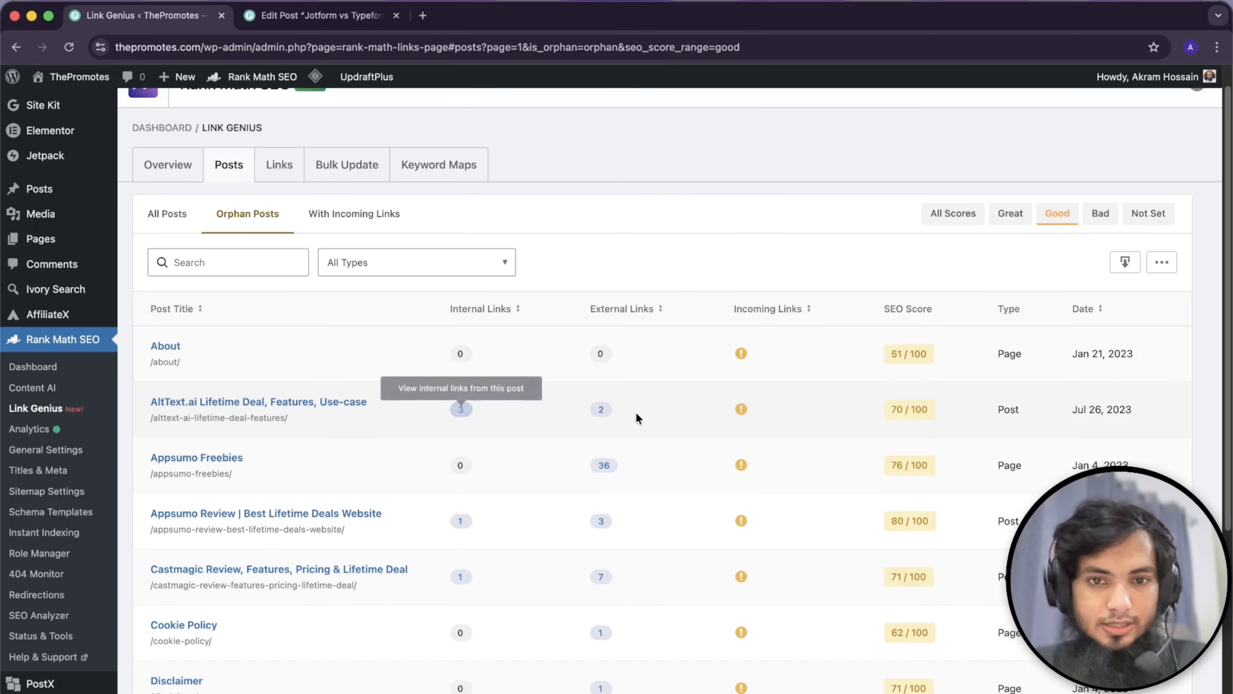
scroll(770, 351, down, 8)
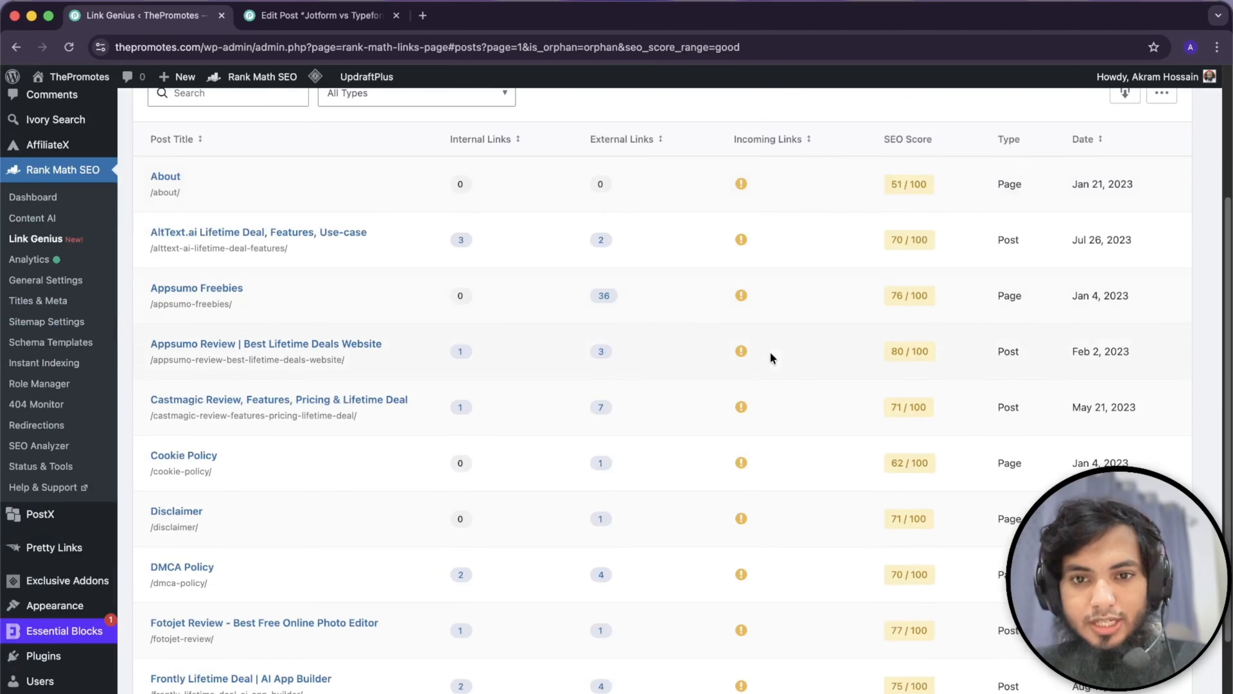
scroll(764, 383, up, 9)
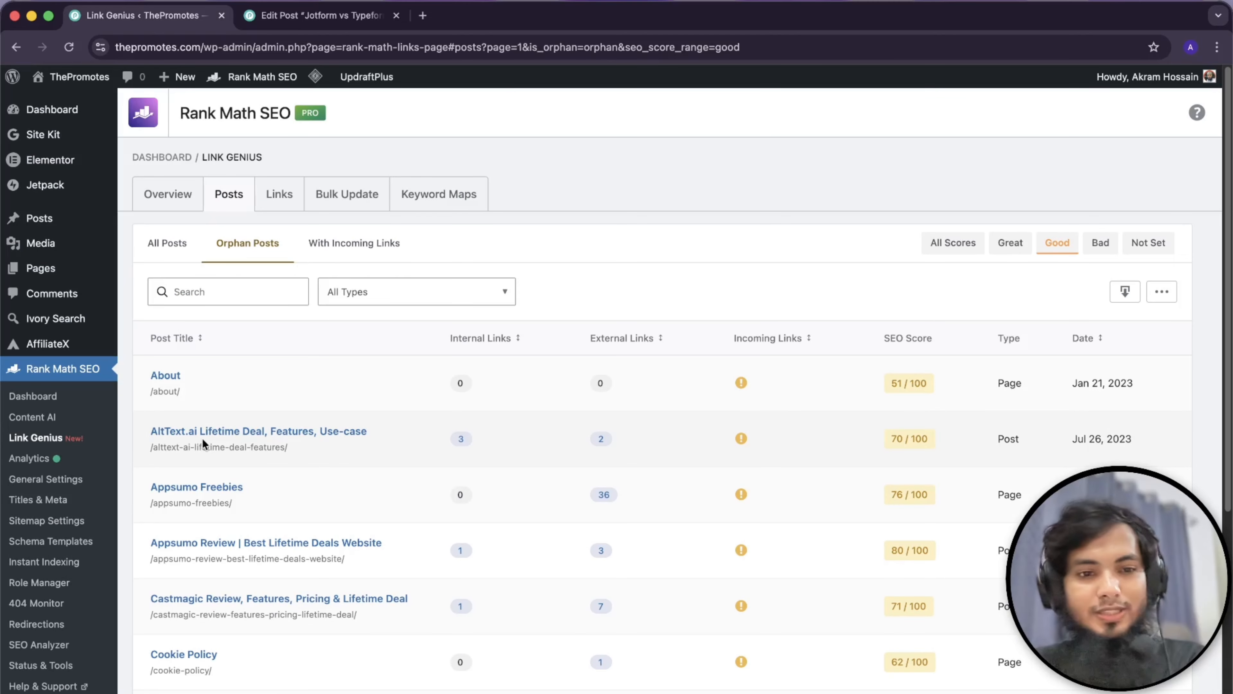
scroll(473, 420, down, 4)
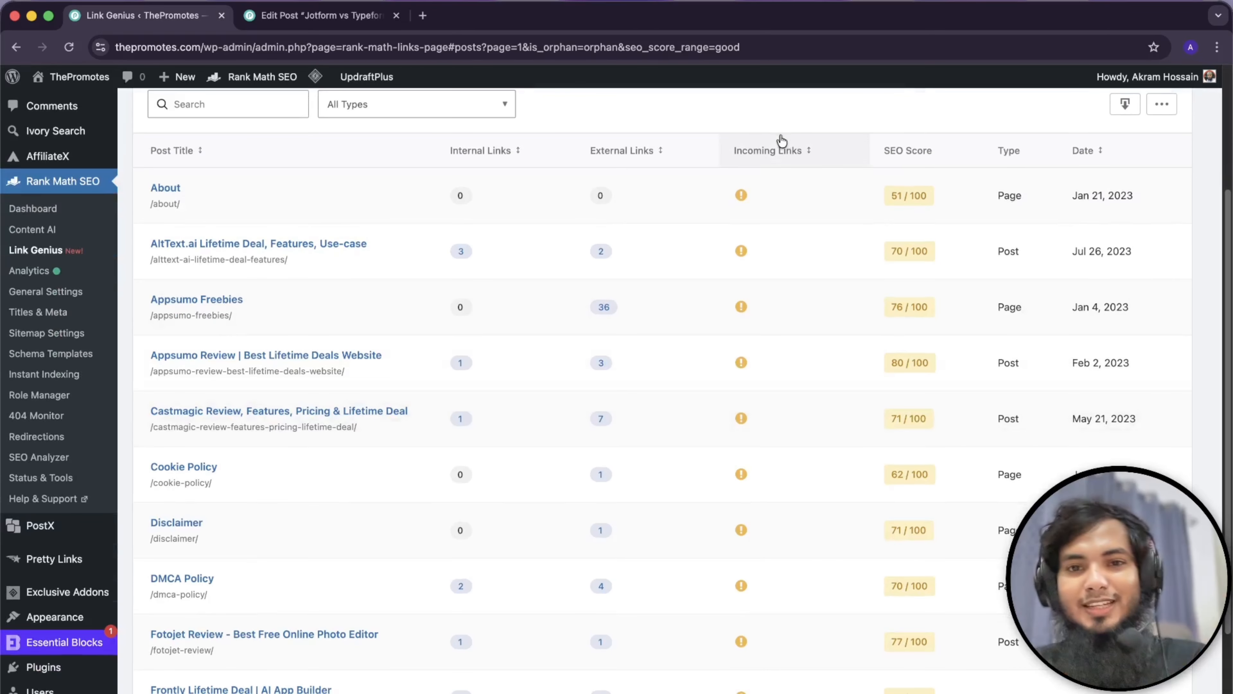
scroll(737, 423, down, 4)
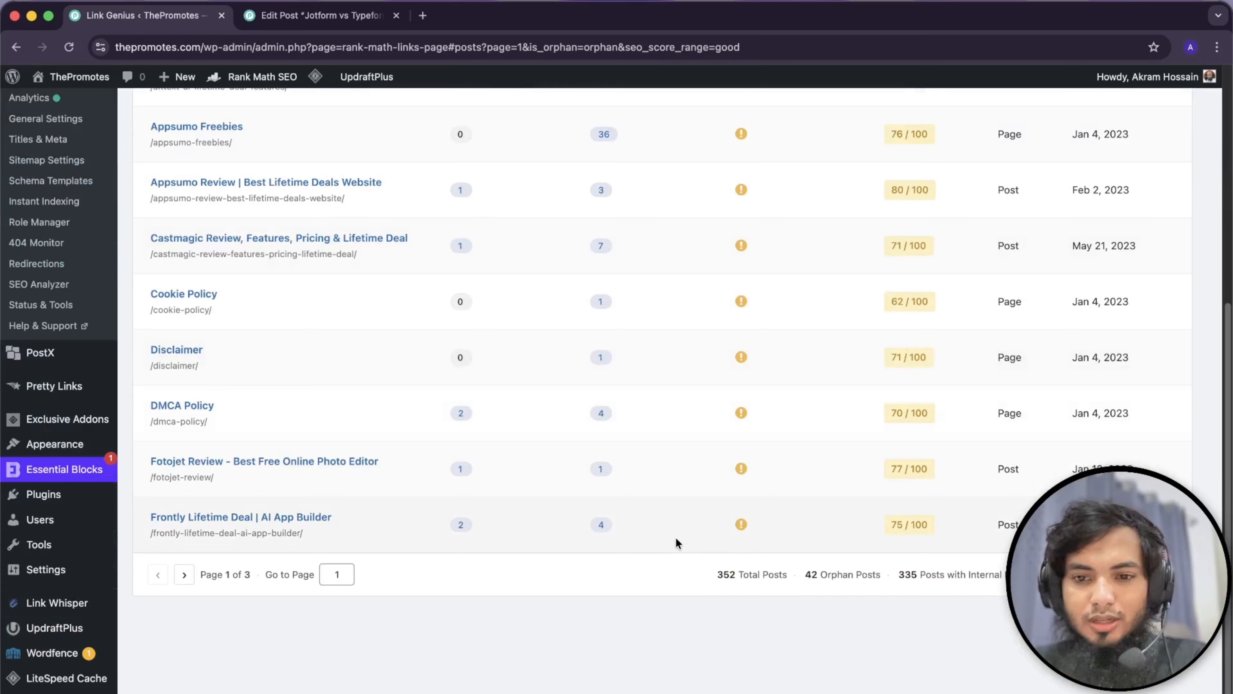
scroll(675, 538, up, 4)
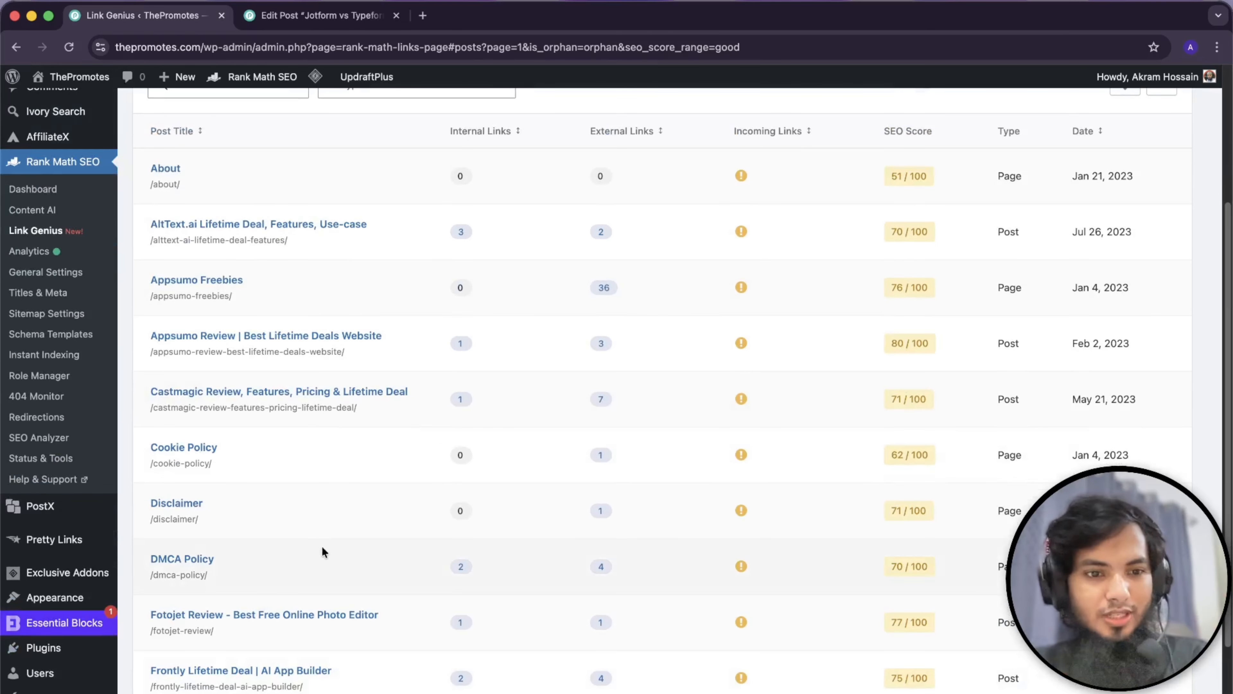
scroll(322, 547, down, 3)
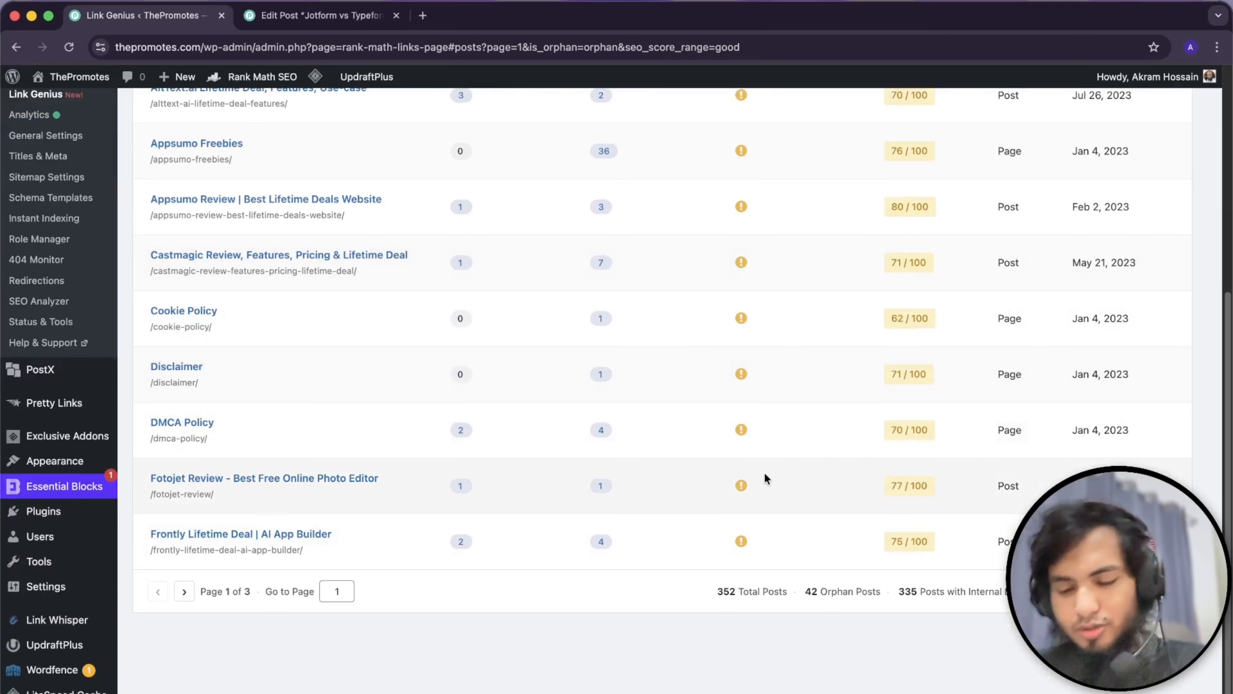
scroll(550, 435, up, 1)
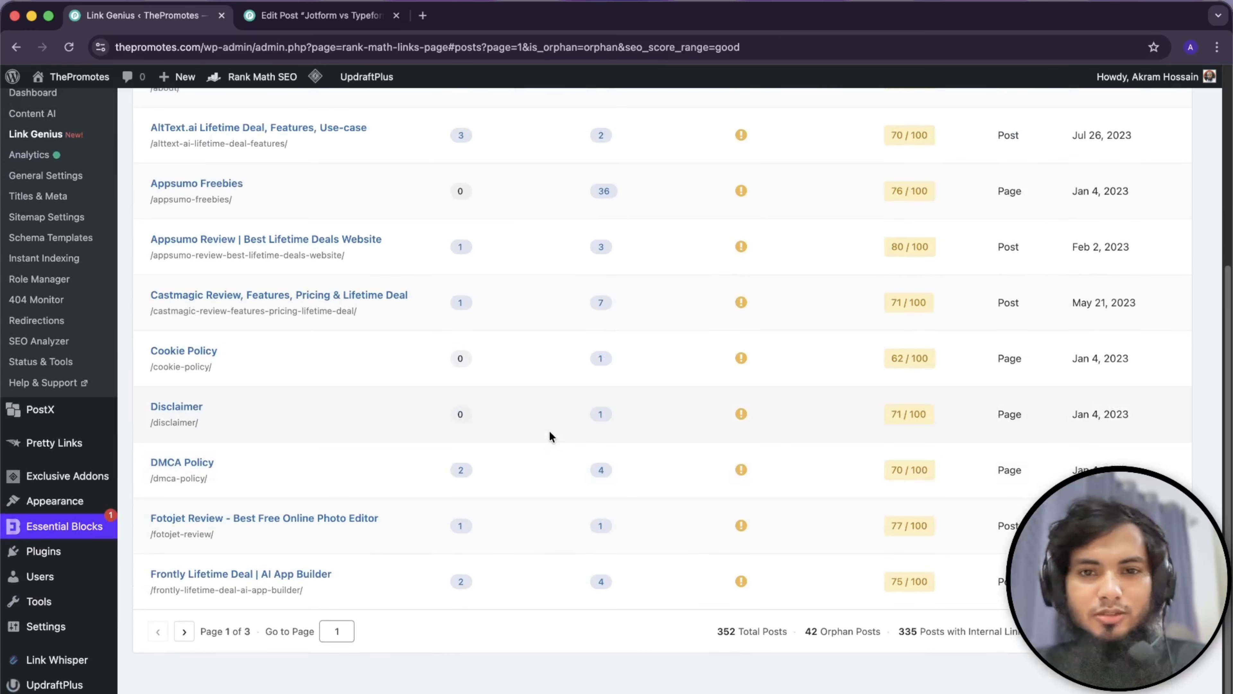
scroll(559, 430, up, 1)
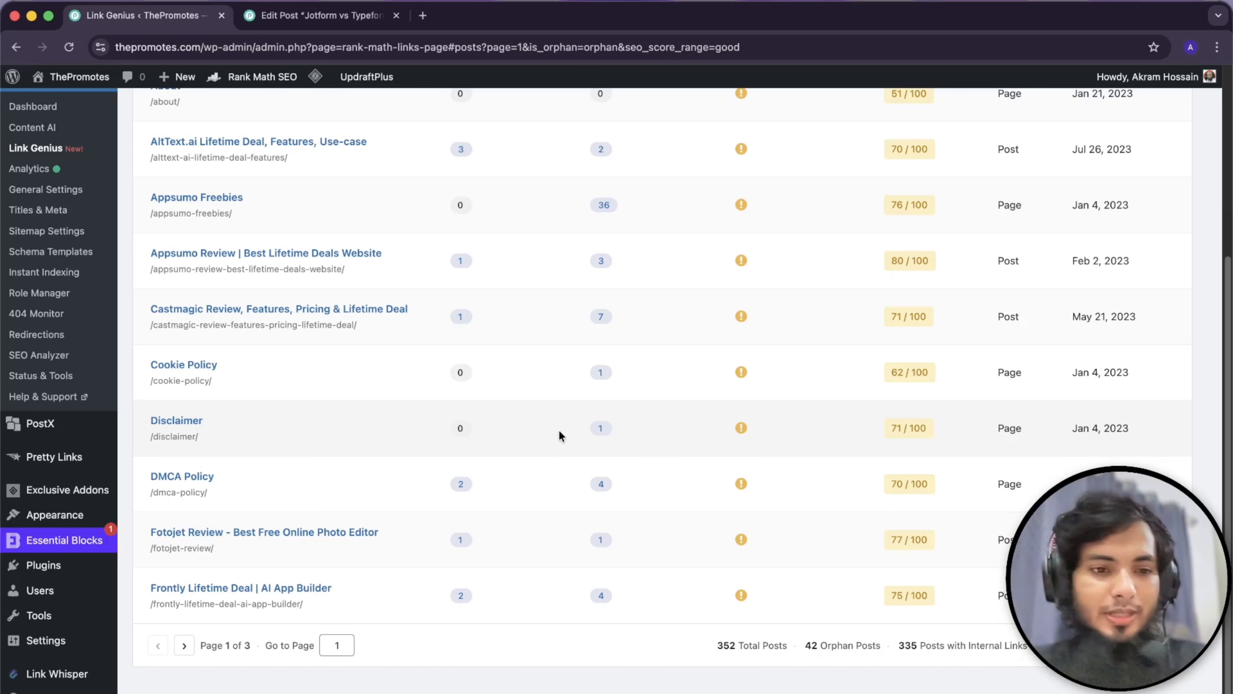
scroll(559, 430, up, 3)
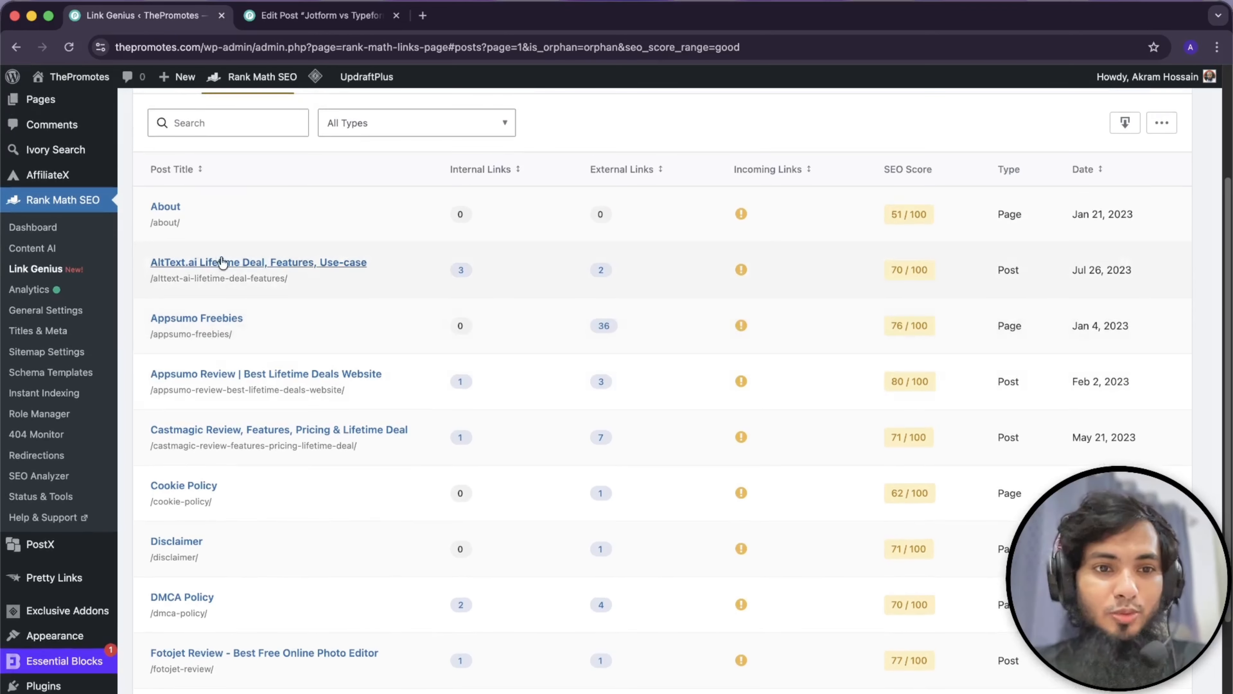
scroll(541, 396, up, 1)
scroll(541, 396, up, 4)
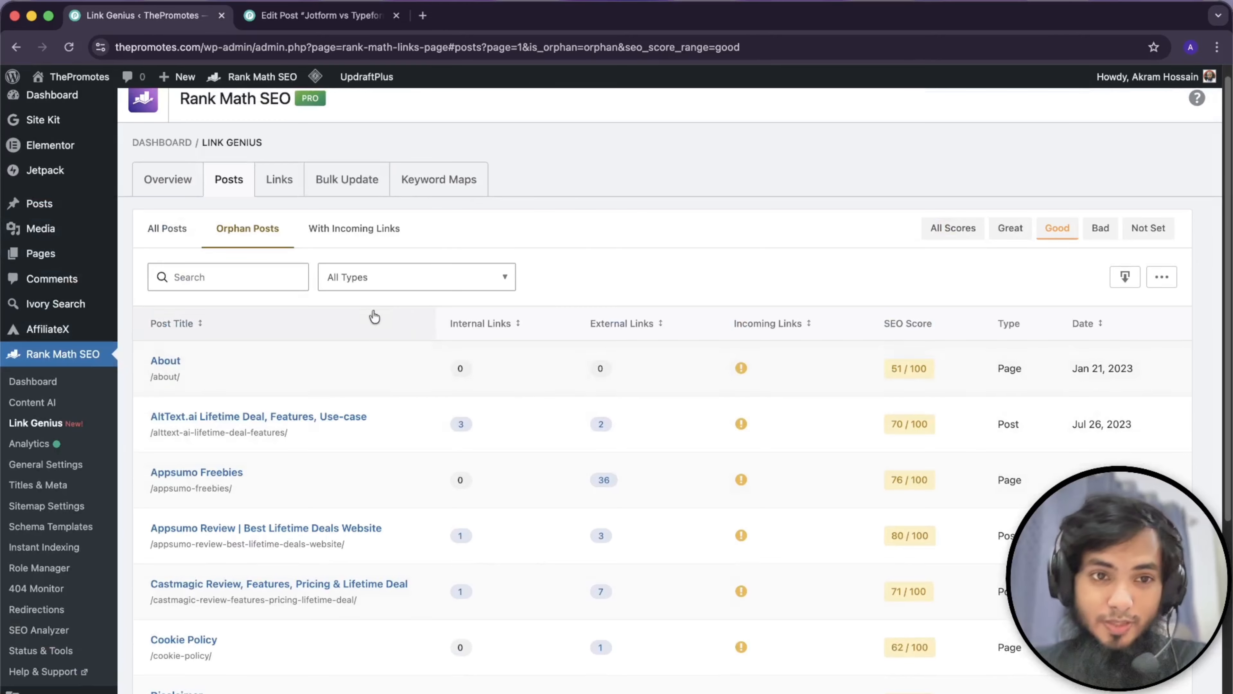
- Switch the list to posts with incoming links and review their link counts
click(359, 231)
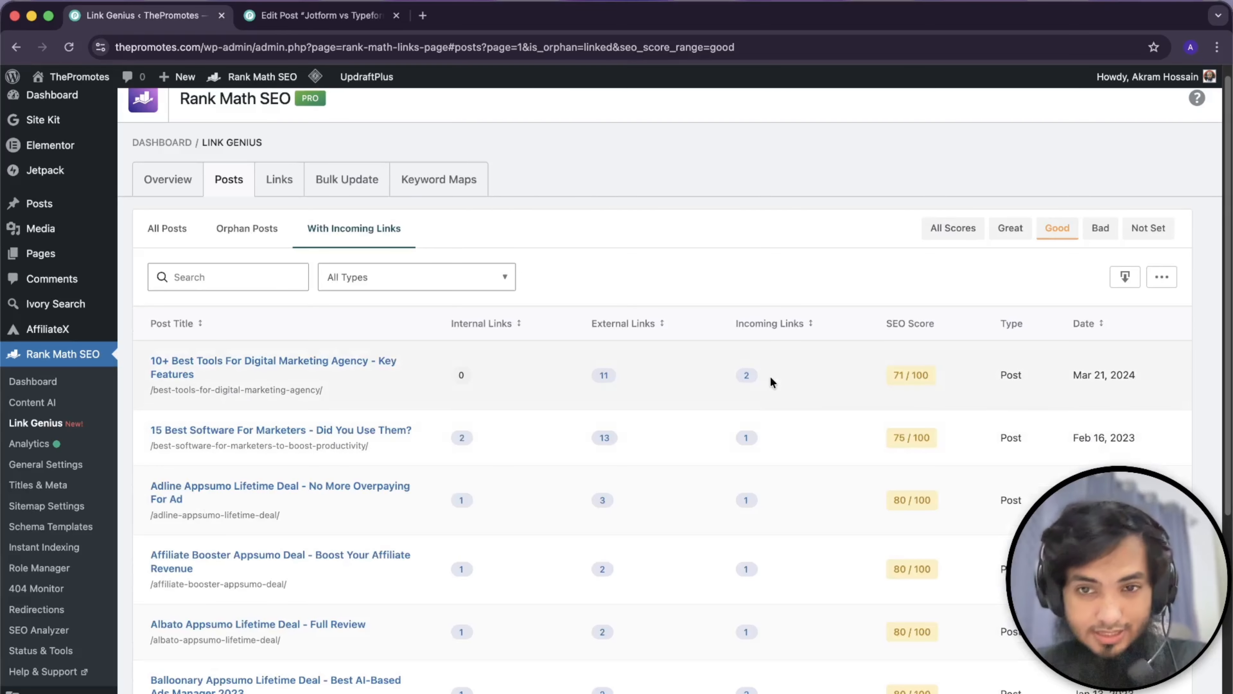
scroll(770, 376, down, 10)
scroll(220, 377, up, 10)
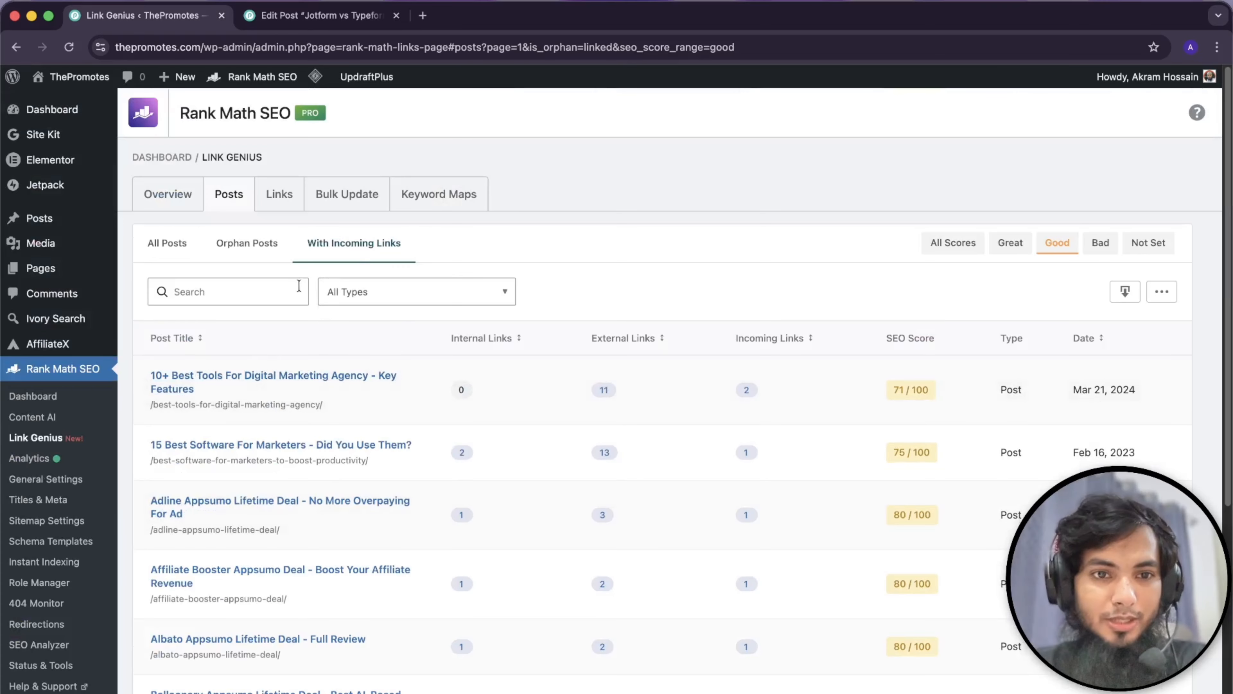
scroll(359, 405, down, 1)
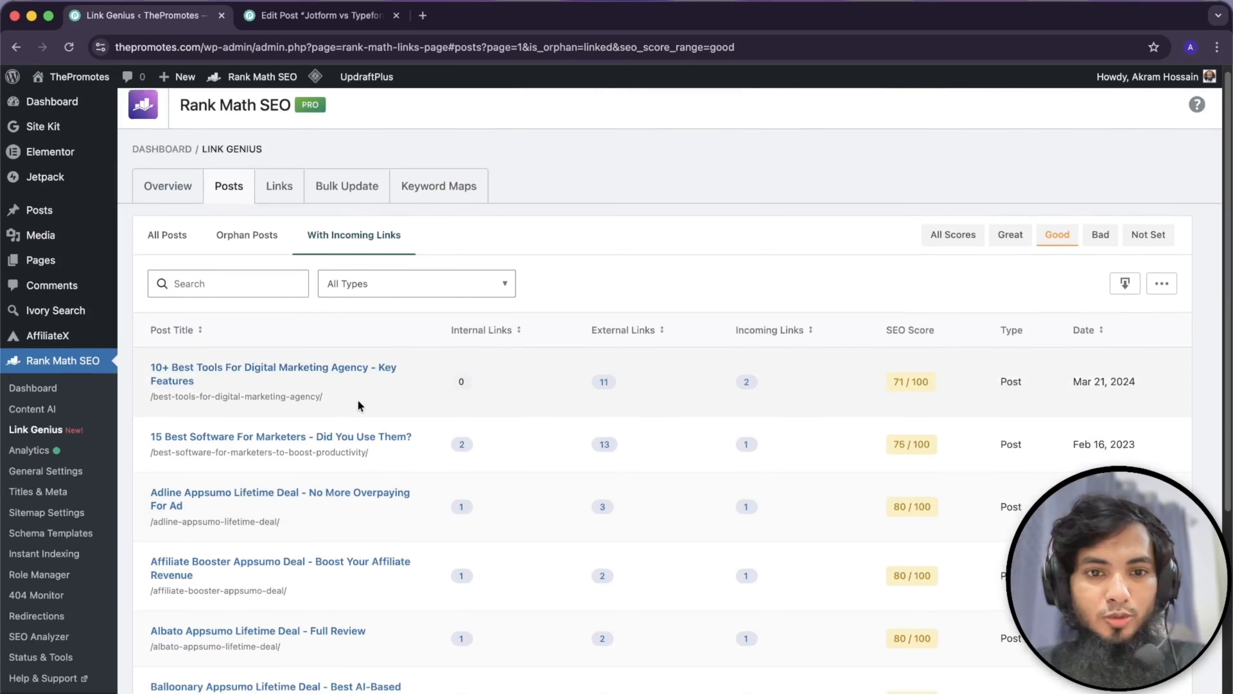
scroll(359, 405, down, 2)
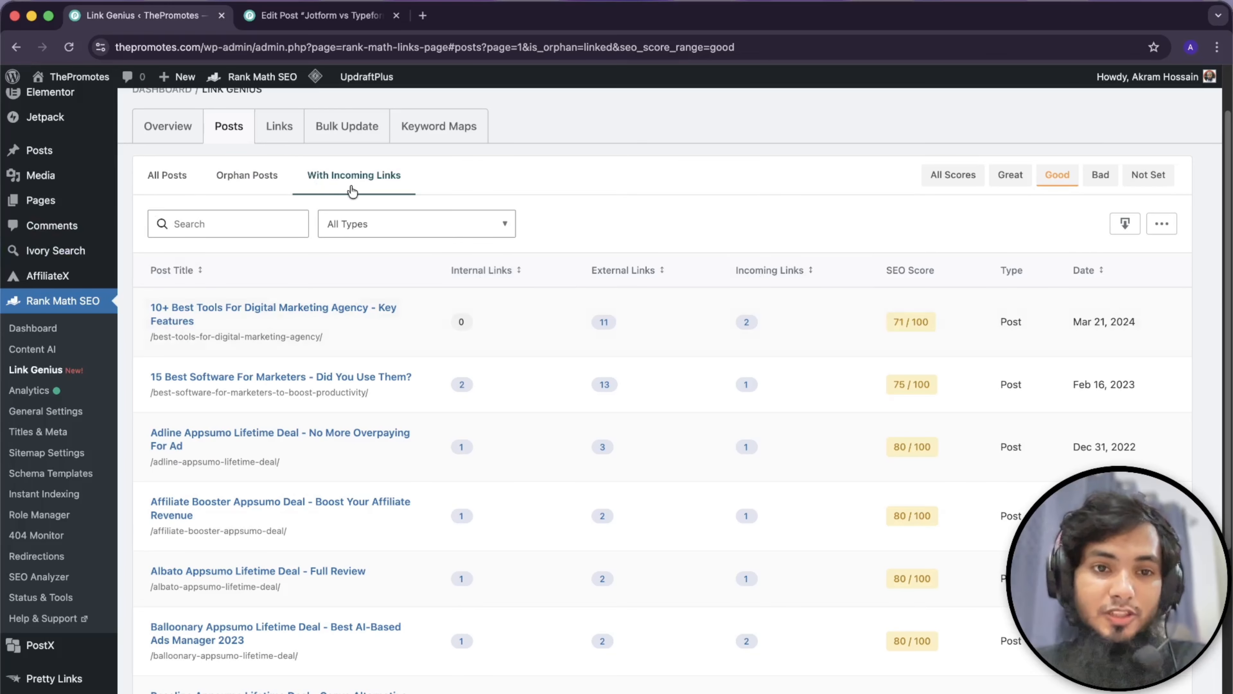
- Filter the posts with incoming links by type so that only Pages are listed
click(353, 228)
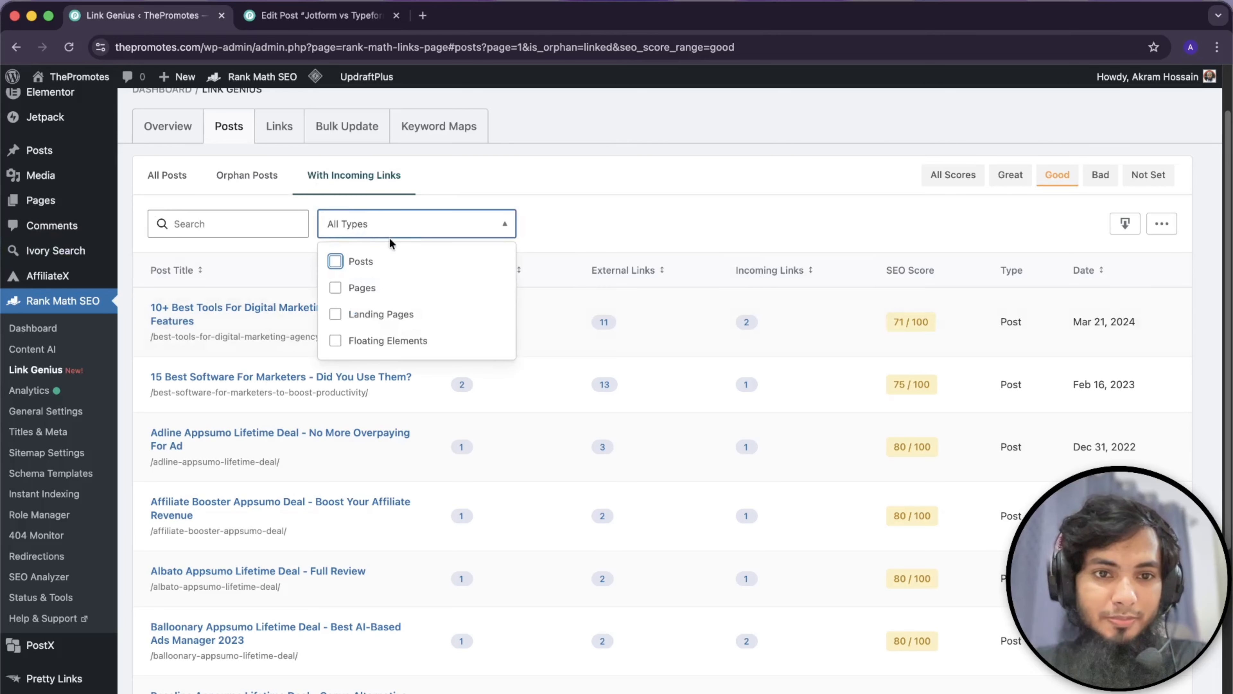
click(363, 287)
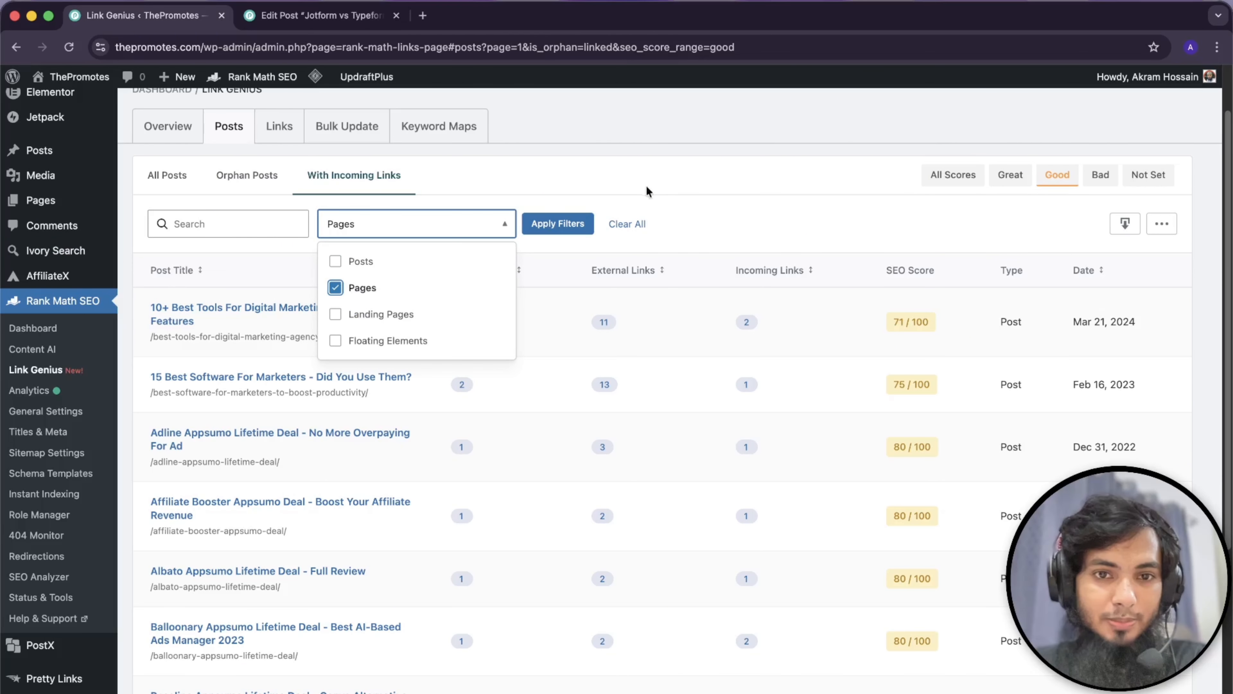
click(587, 225)
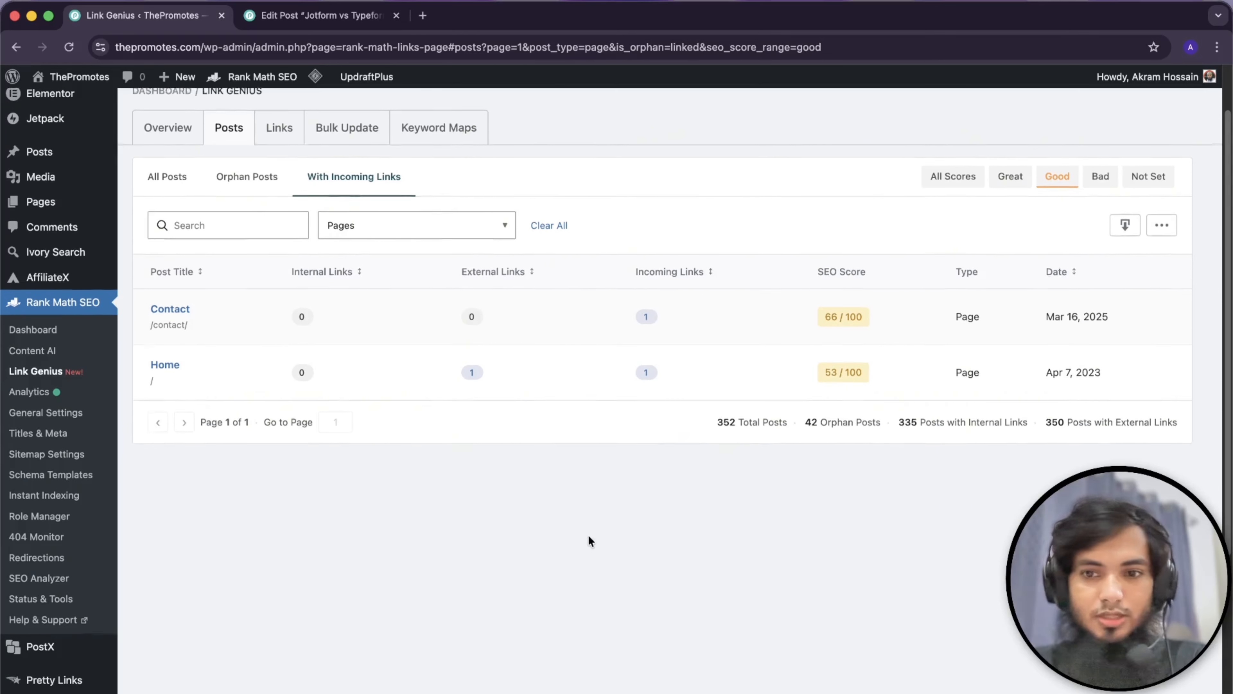
- Add Landing Pages to the type filter alongside Pages and apply it
scroll(587, 534, up, 1)
click(360, 236)
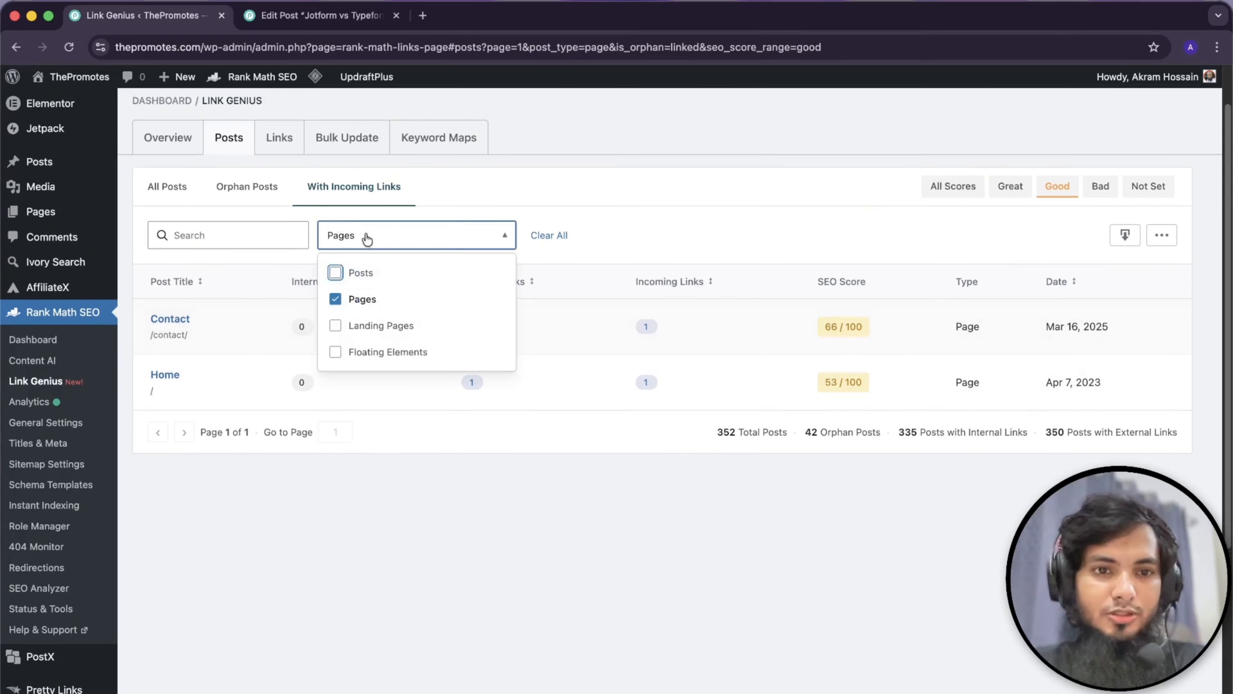
click(378, 325)
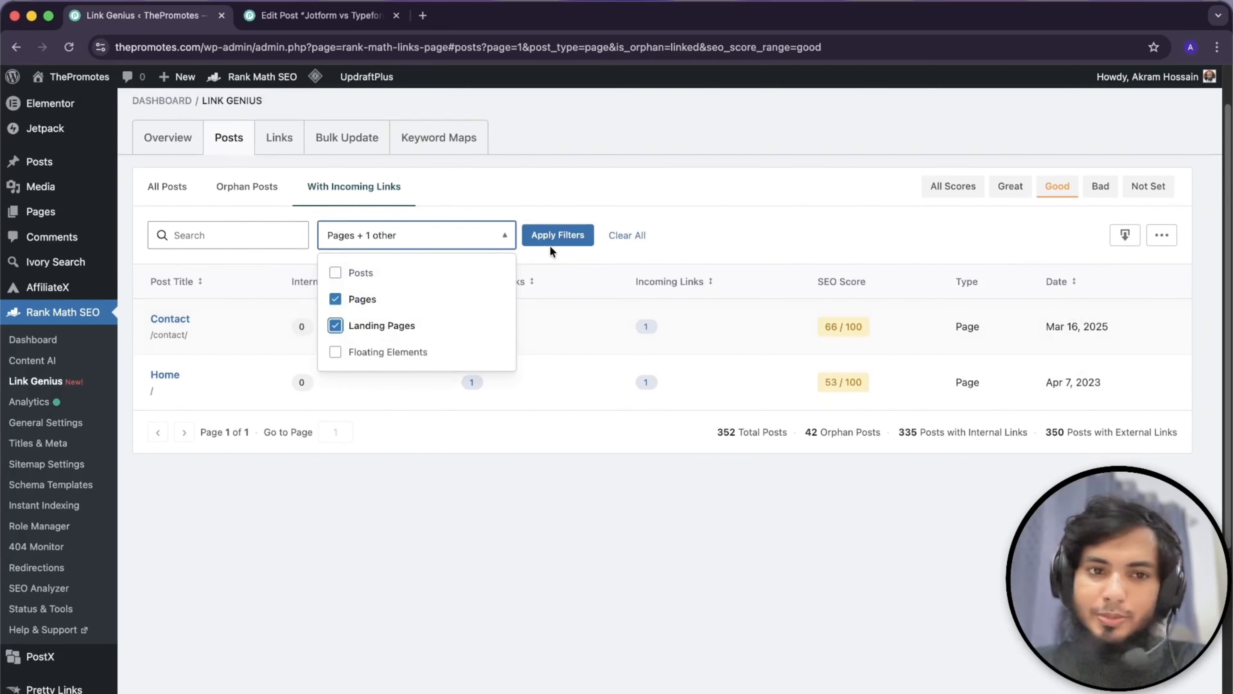
click(553, 235)
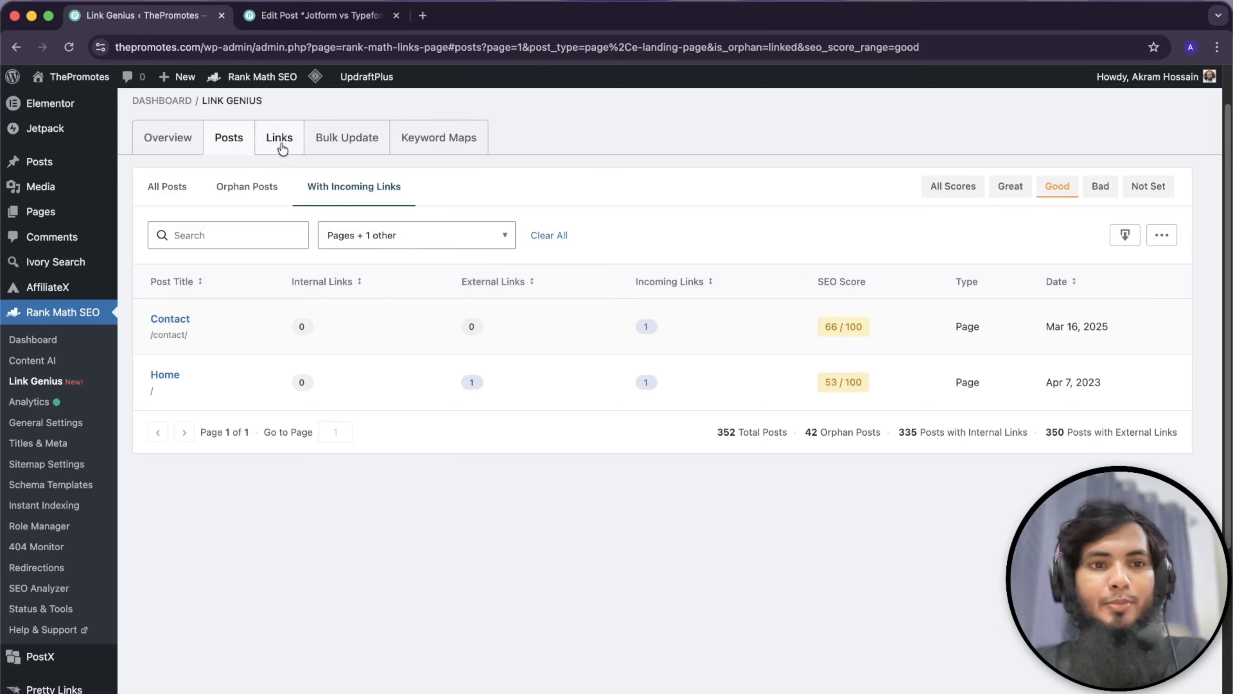
- Open Link Genius's list of links and examine the source posts, destinations, anchor texts, link types and statuses
scroll(281, 148, up, 2)
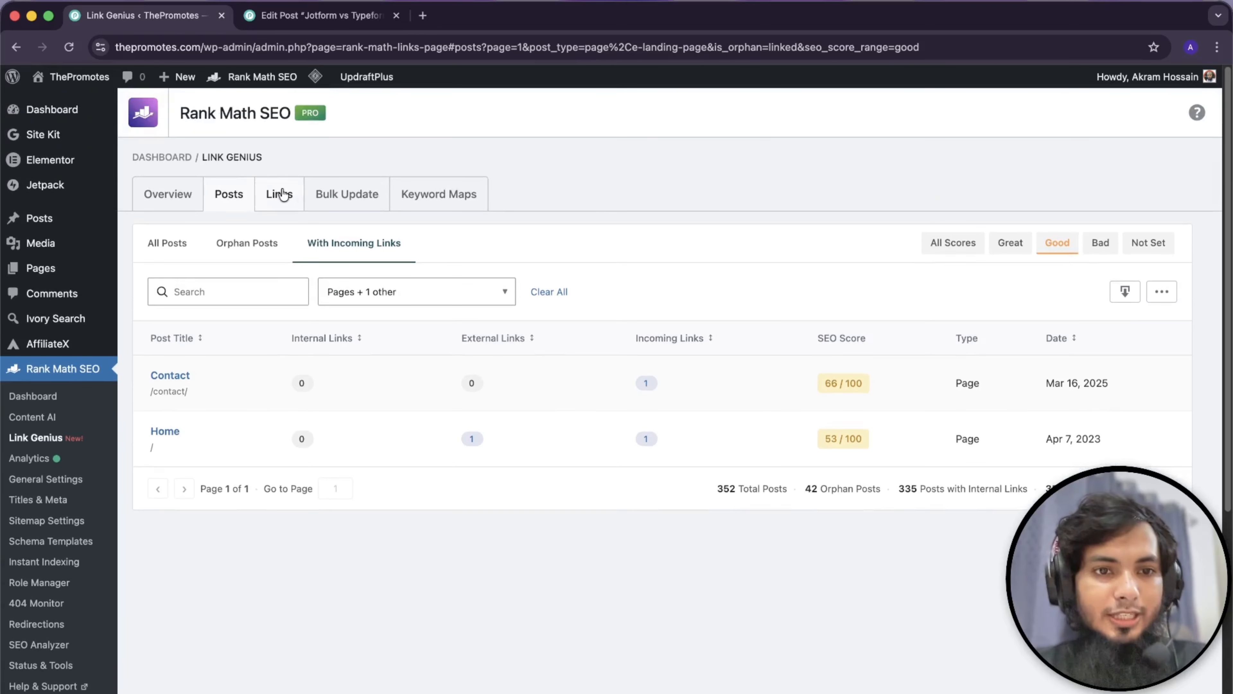
click(280, 194)
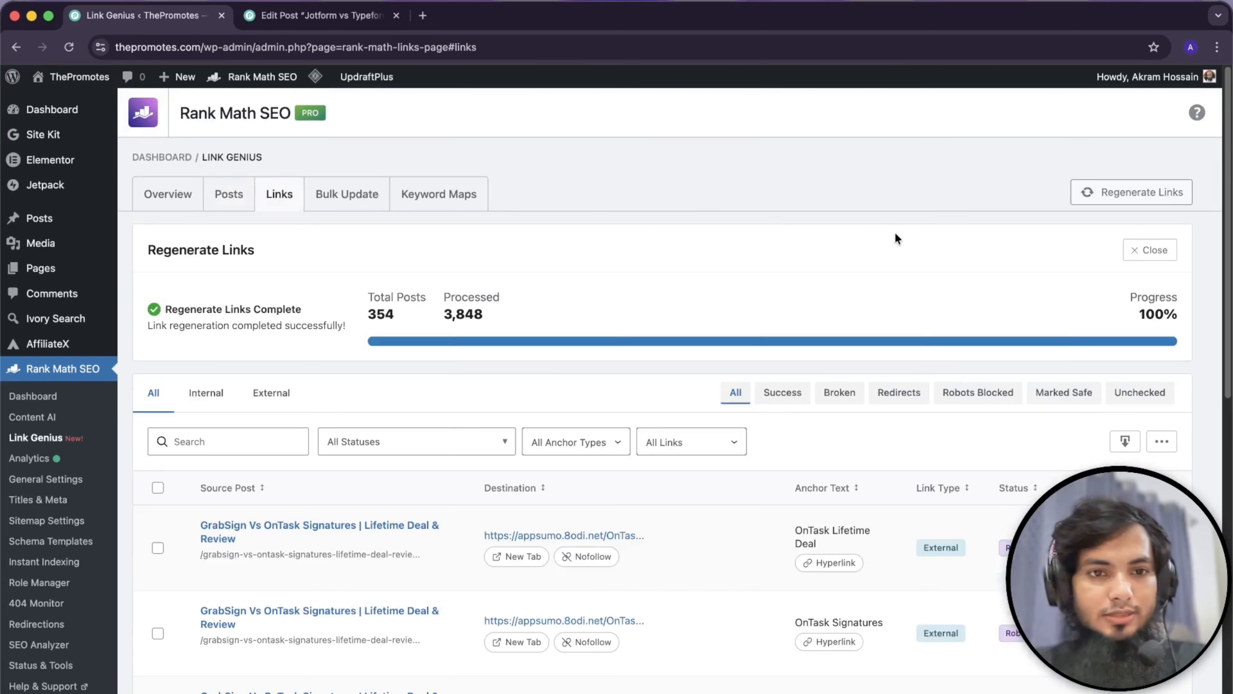
scroll(800, 296, down, 2)
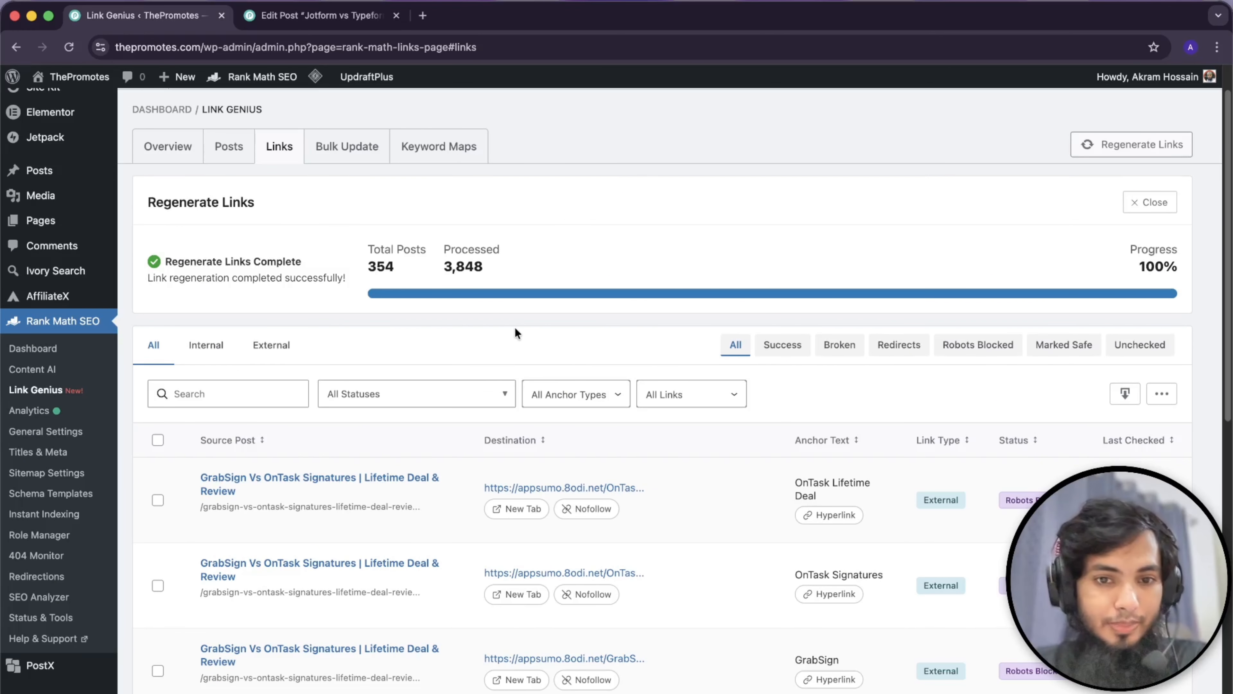
scroll(514, 329, down, 1)
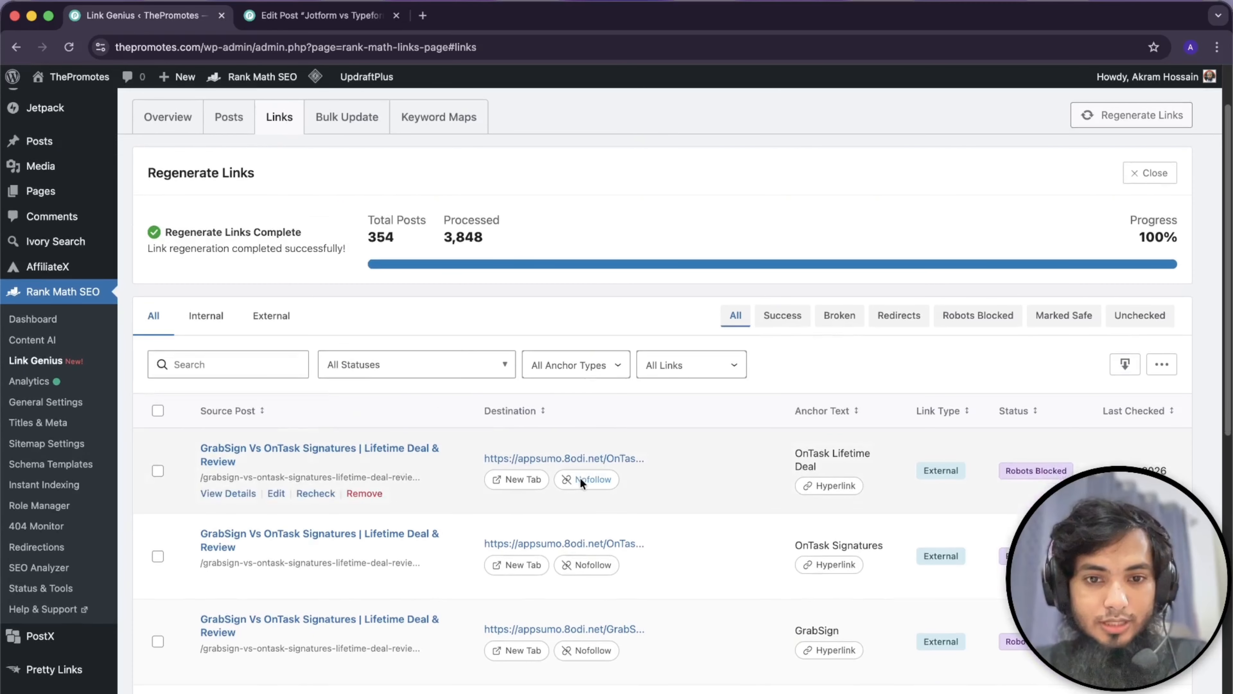
scroll(621, 466, down, 3)
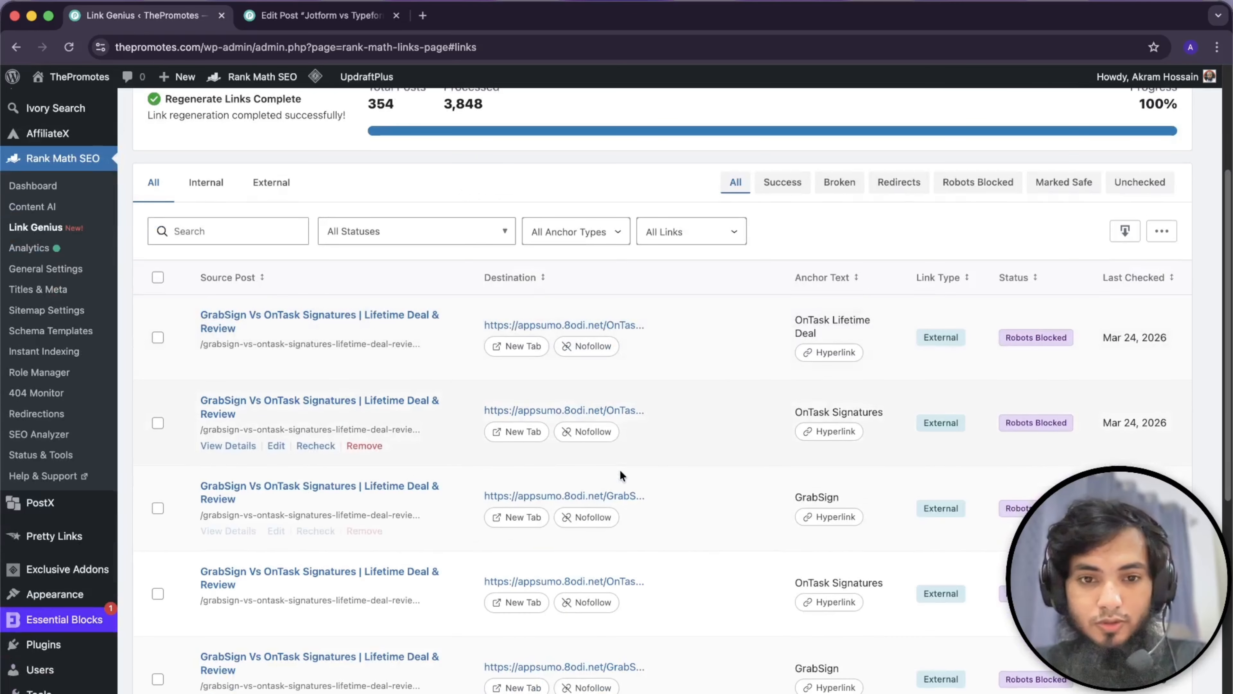
scroll(612, 465, up, 4)
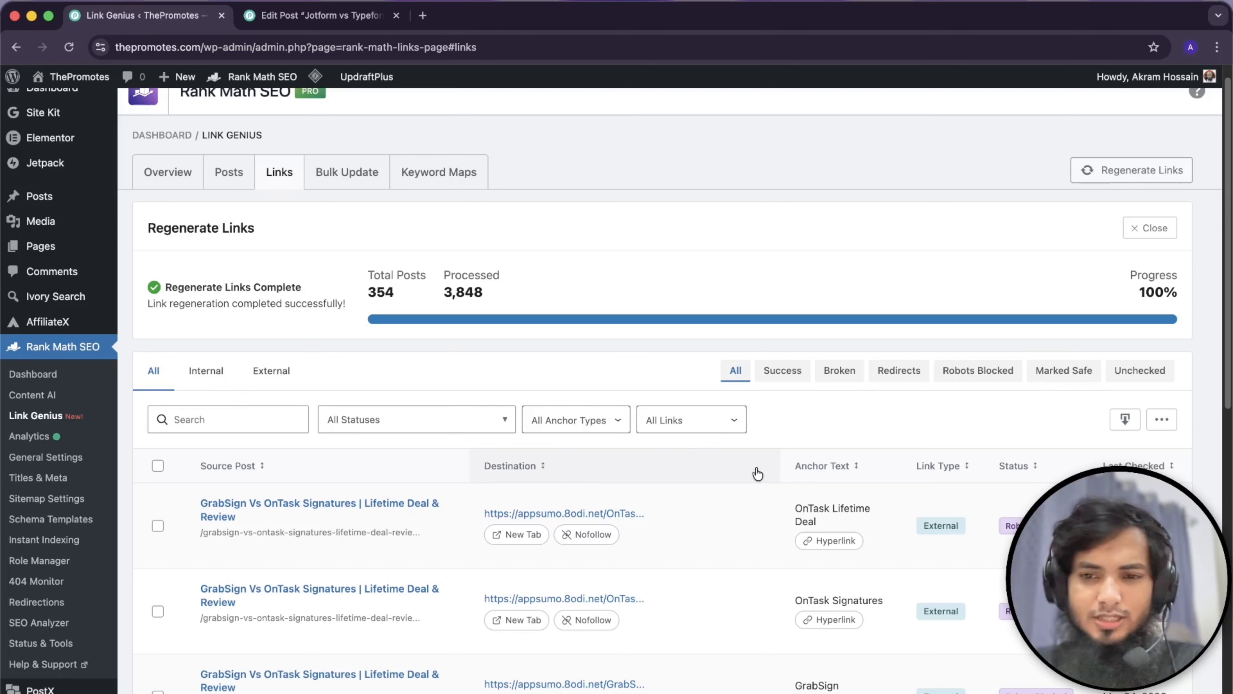
scroll(753, 471, down, 1)
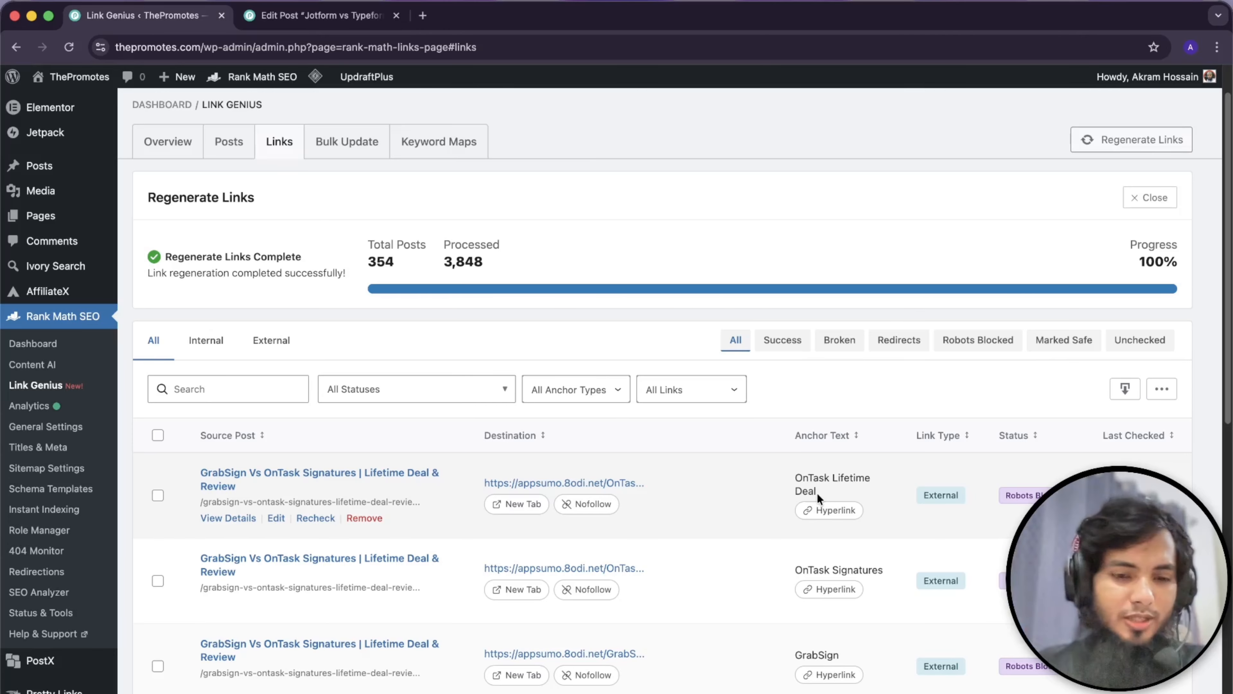
scroll(773, 504, down, 10)
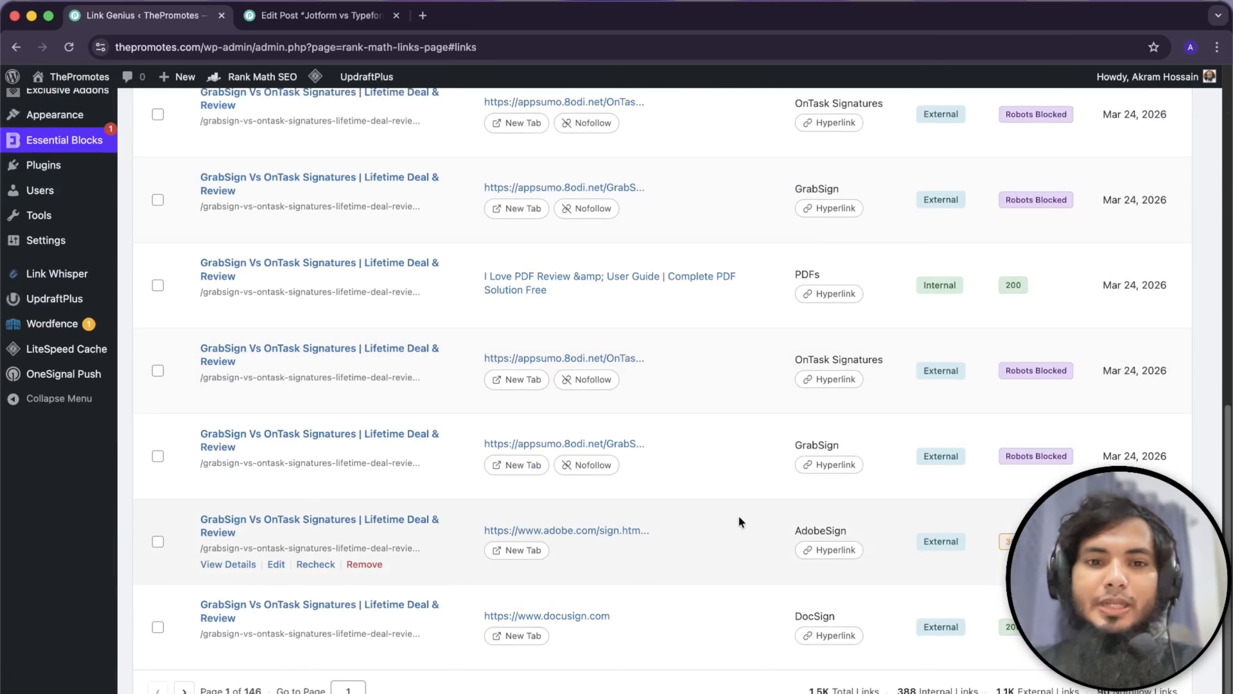
- Filter the links by Success status, switch the filter to Broken, and review the broken links and their statuses
scroll(719, 521, up, 10)
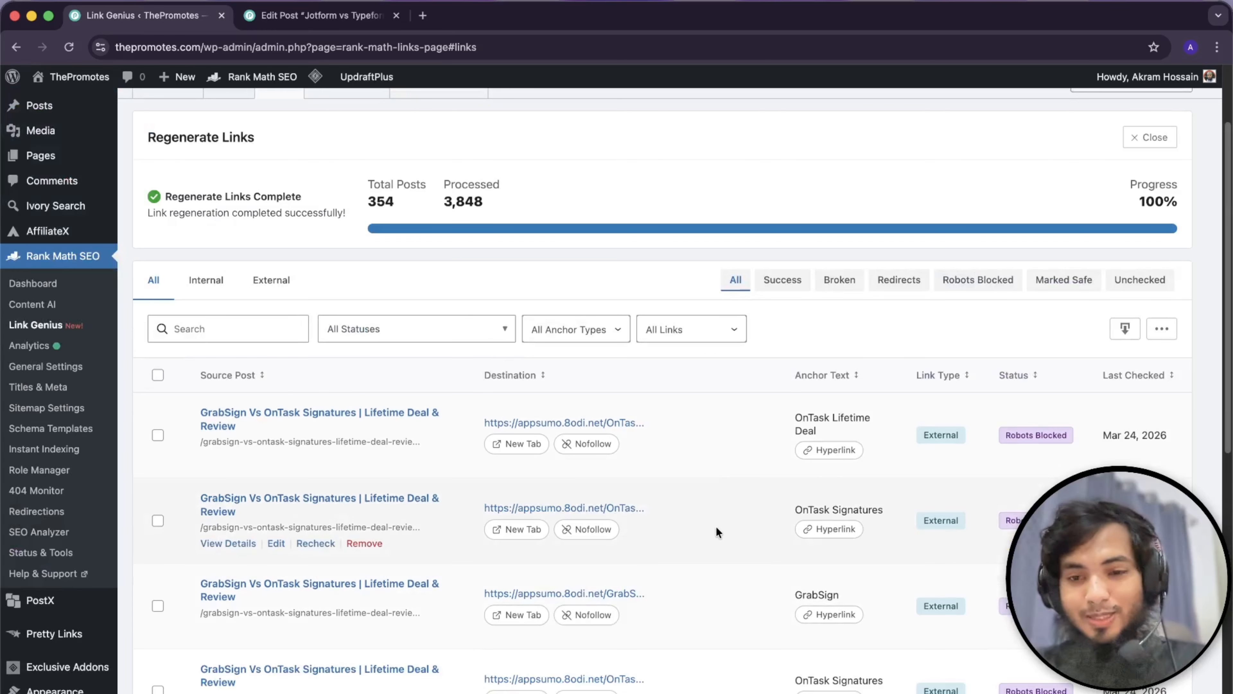
scroll(718, 522, up, 3)
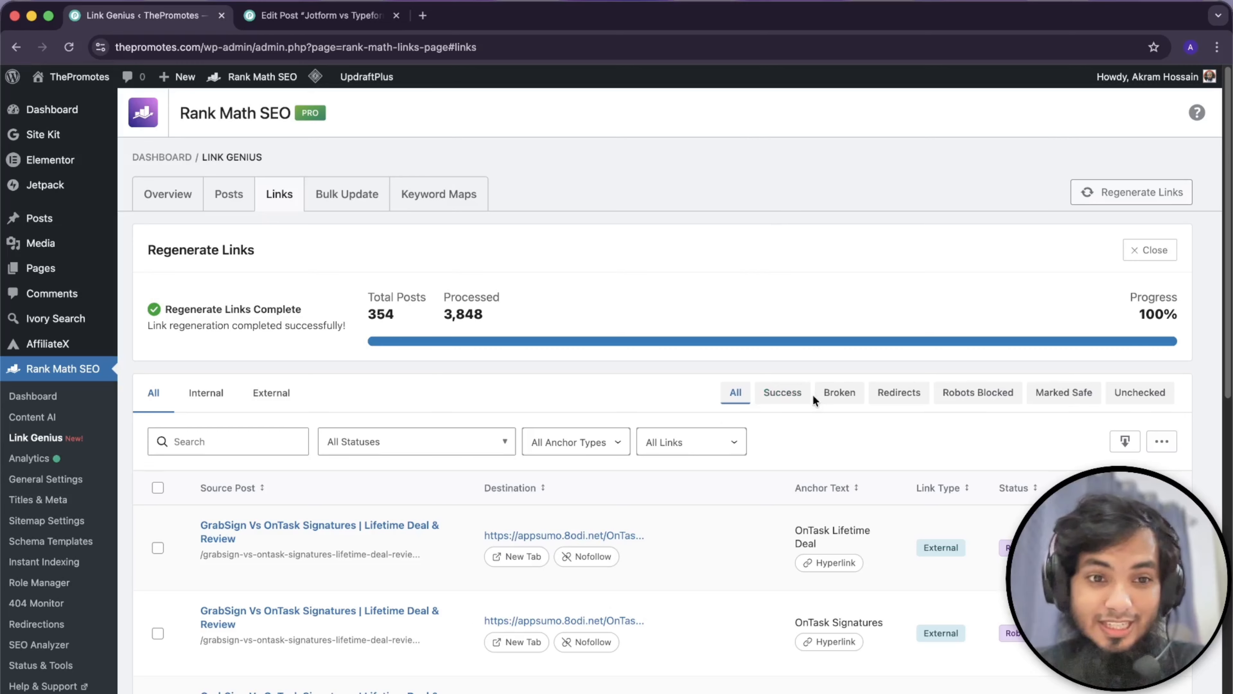
click(786, 392)
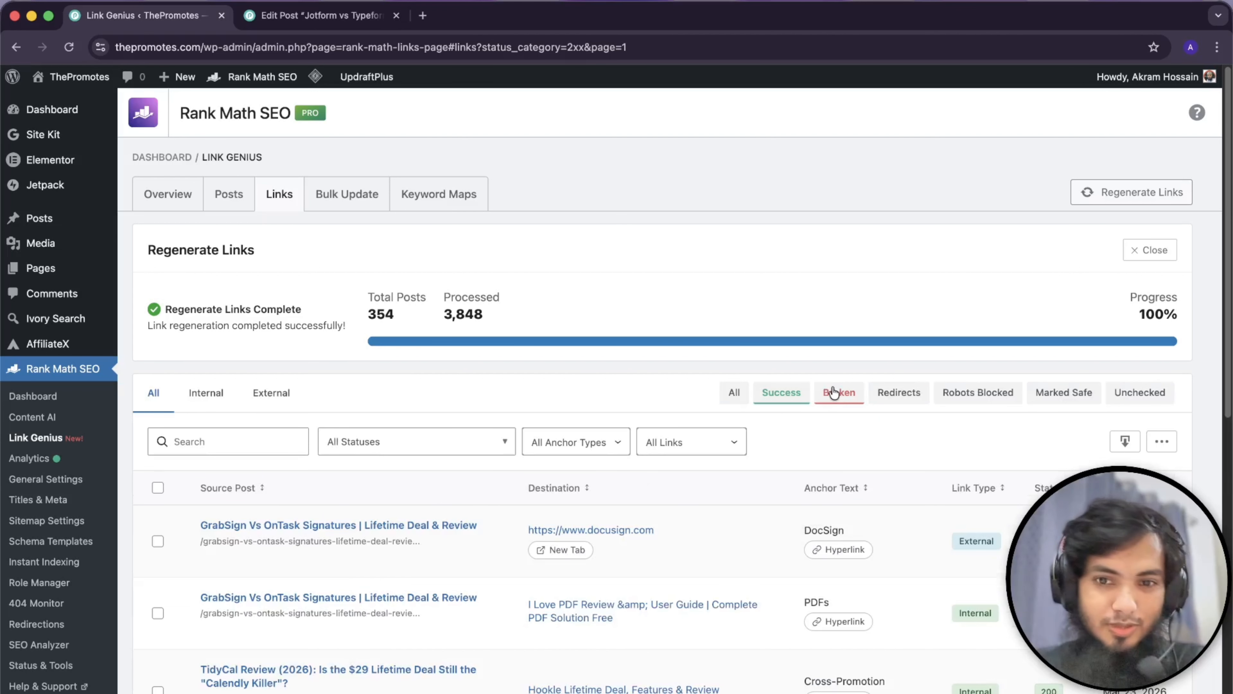
click(834, 392)
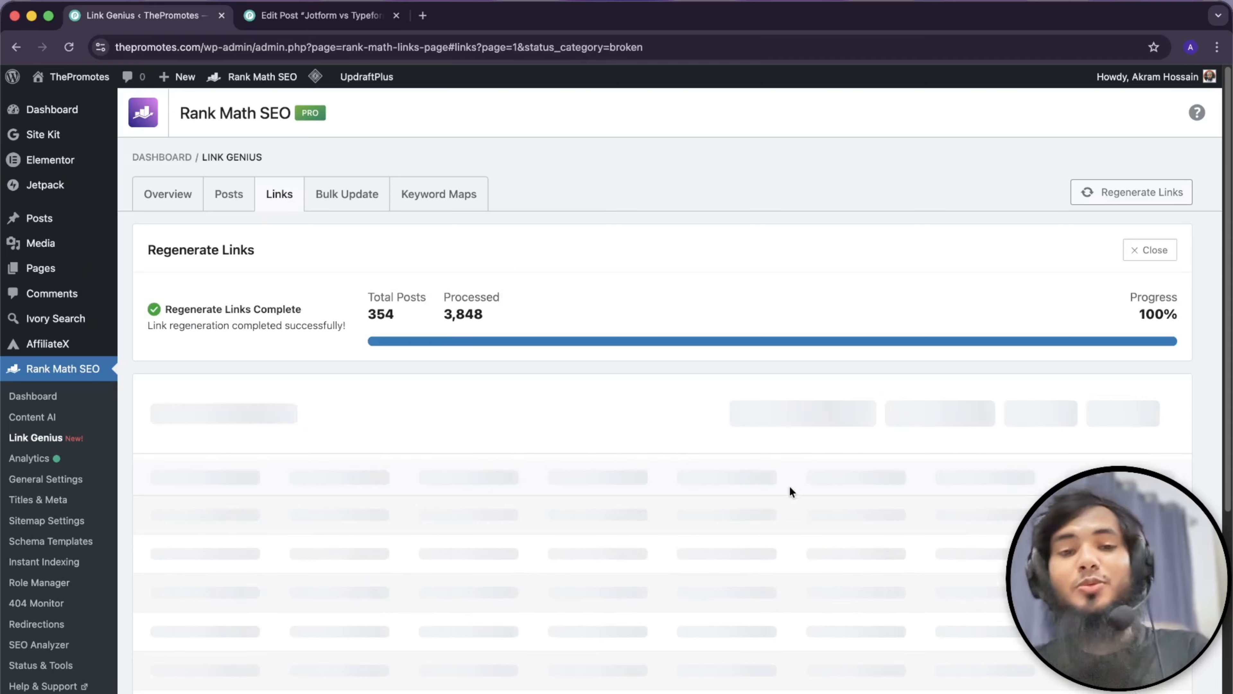
scroll(772, 487, down, 2)
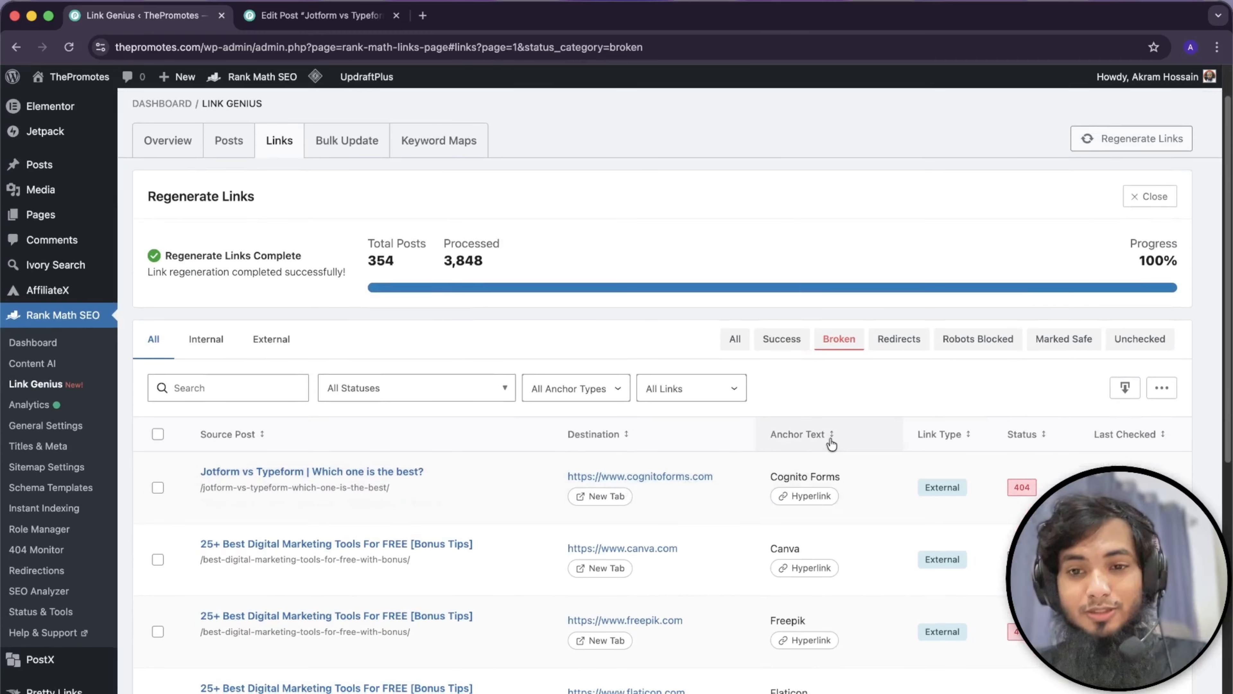
scroll(765, 511, down, 8)
scroll(766, 512, up, 10)
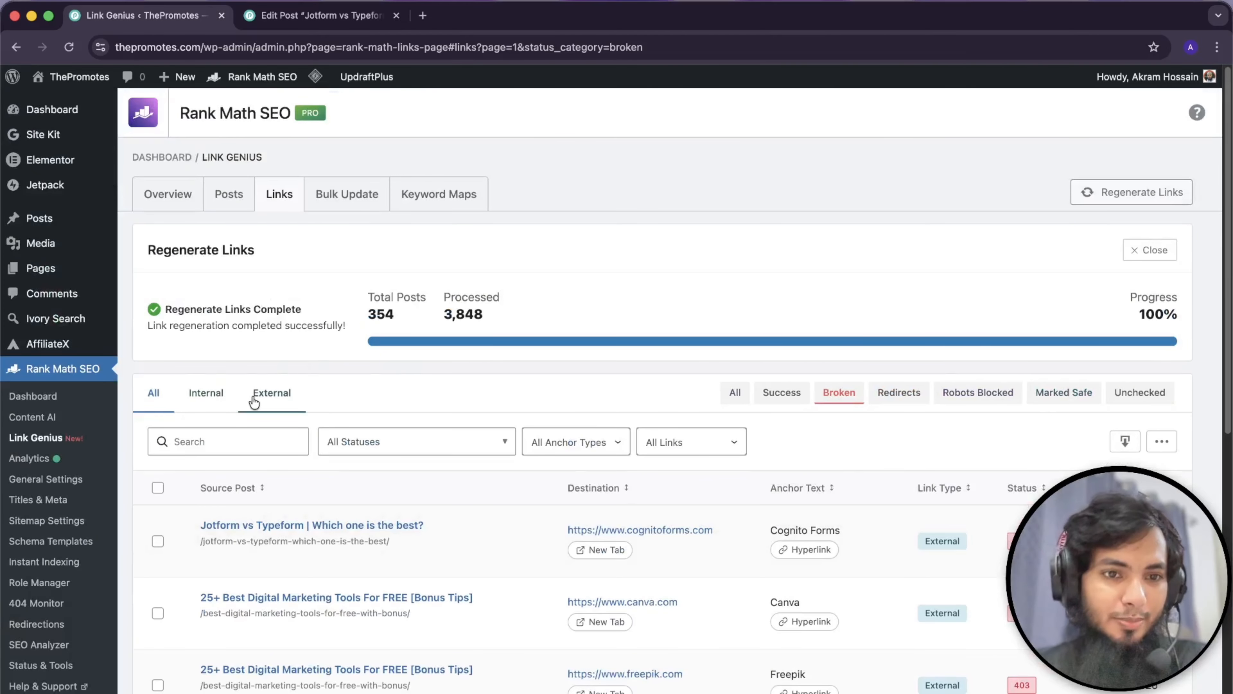
- Restrict the list to internal links, reset the status filter to All, and review their destinations and anchor texts
click(206, 392)
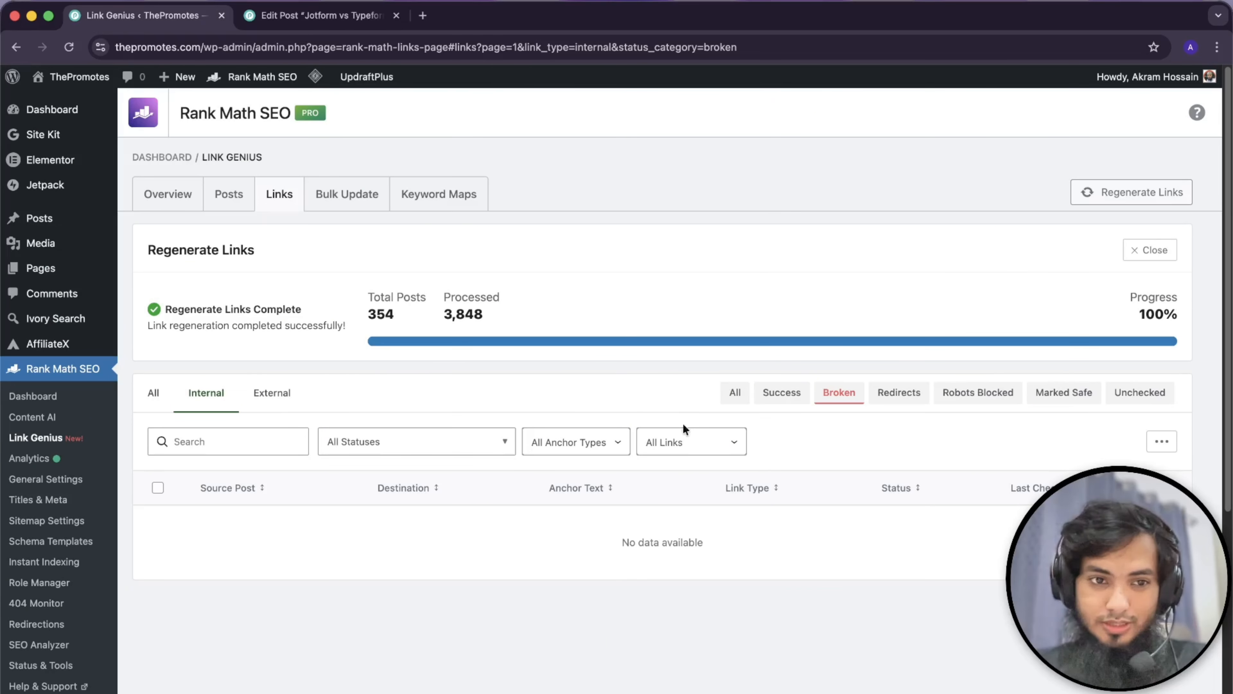
click(738, 392)
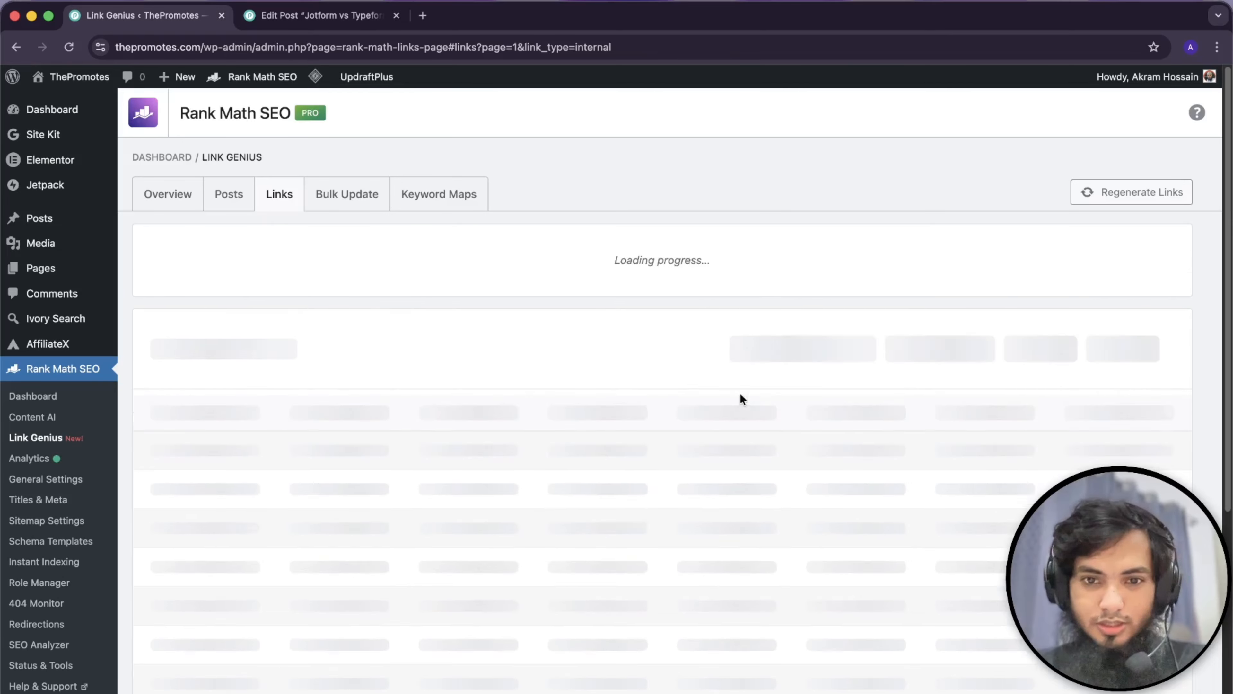
scroll(569, 418, down, 5)
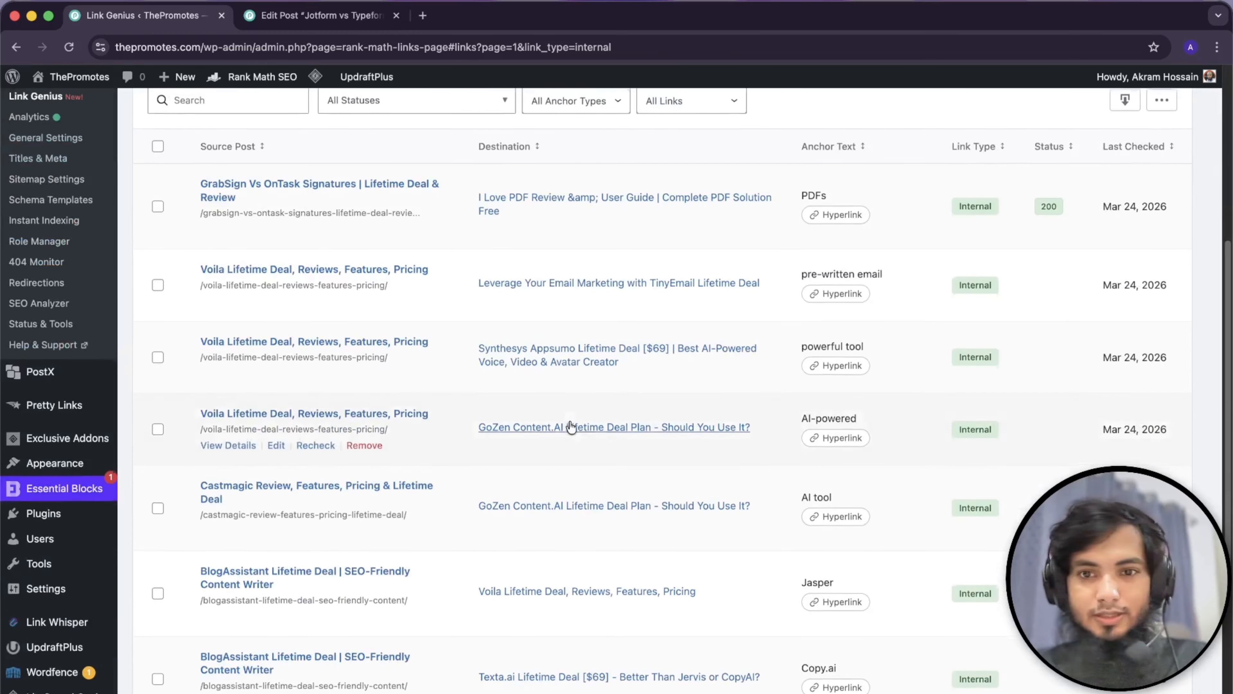
scroll(570, 426, up, 3)
scroll(812, 429, down, 3)
scroll(872, 425, down, 3)
scroll(779, 428, up, 9)
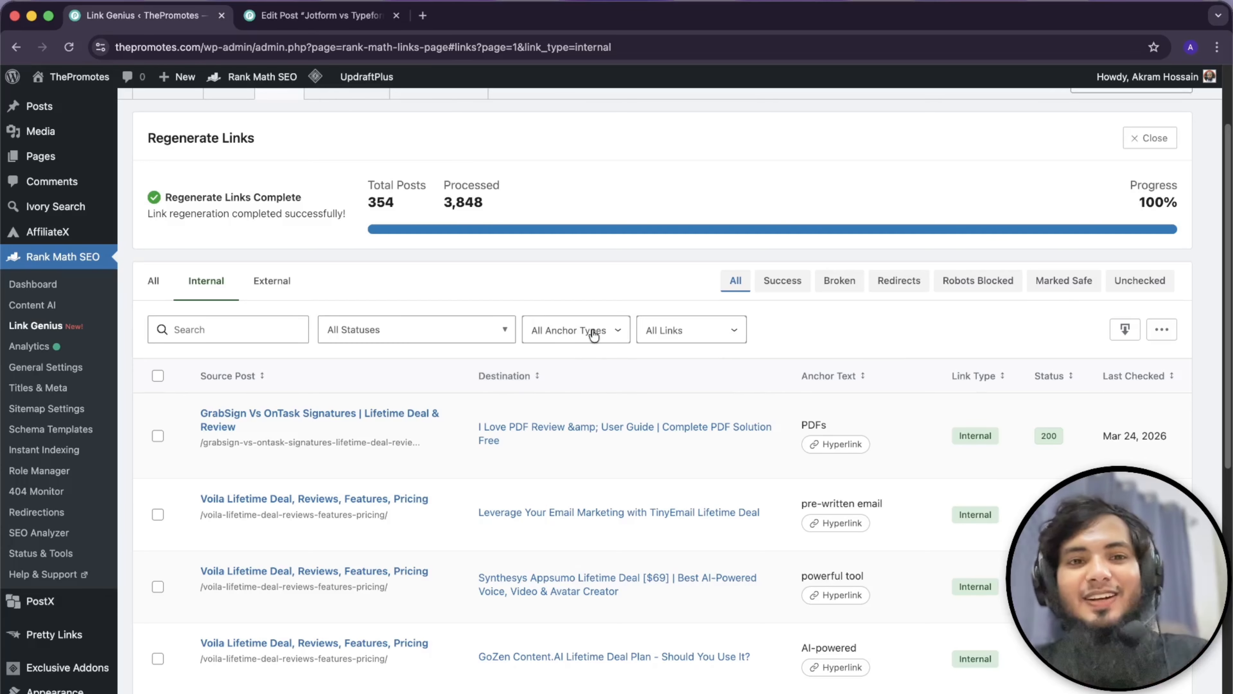
scroll(594, 335, up, 3)
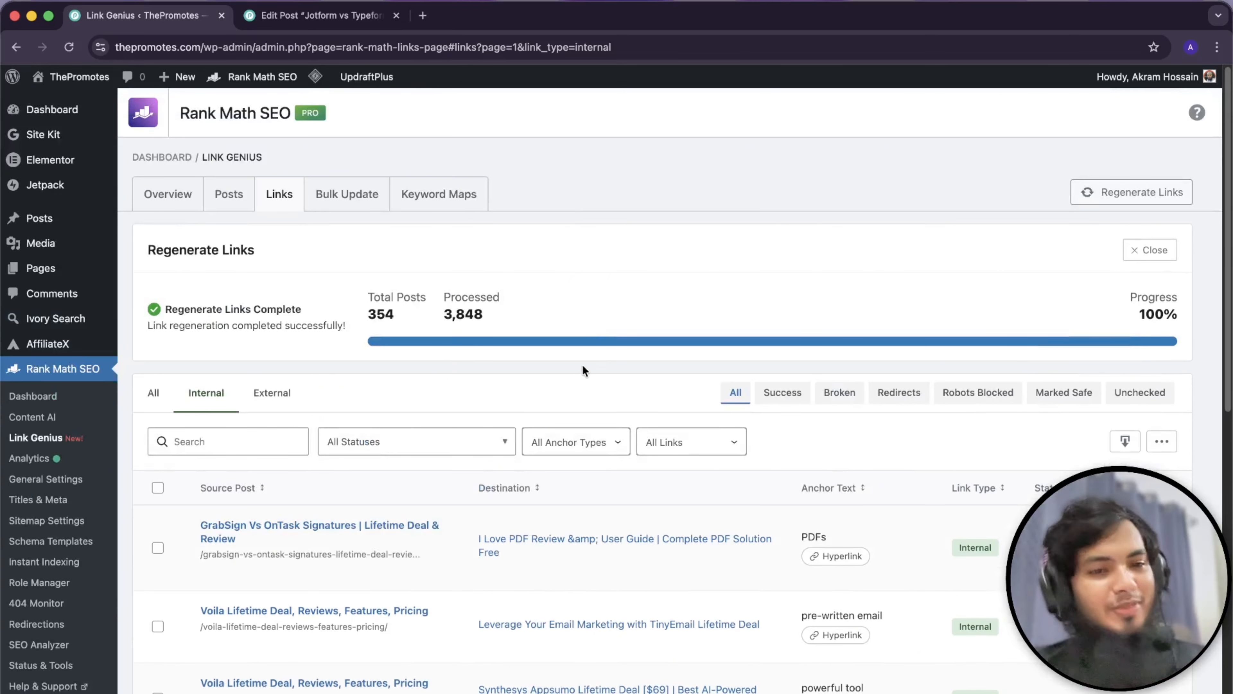
- Switch the list to external links and review their destinations, attributes and statuses
click(270, 393)
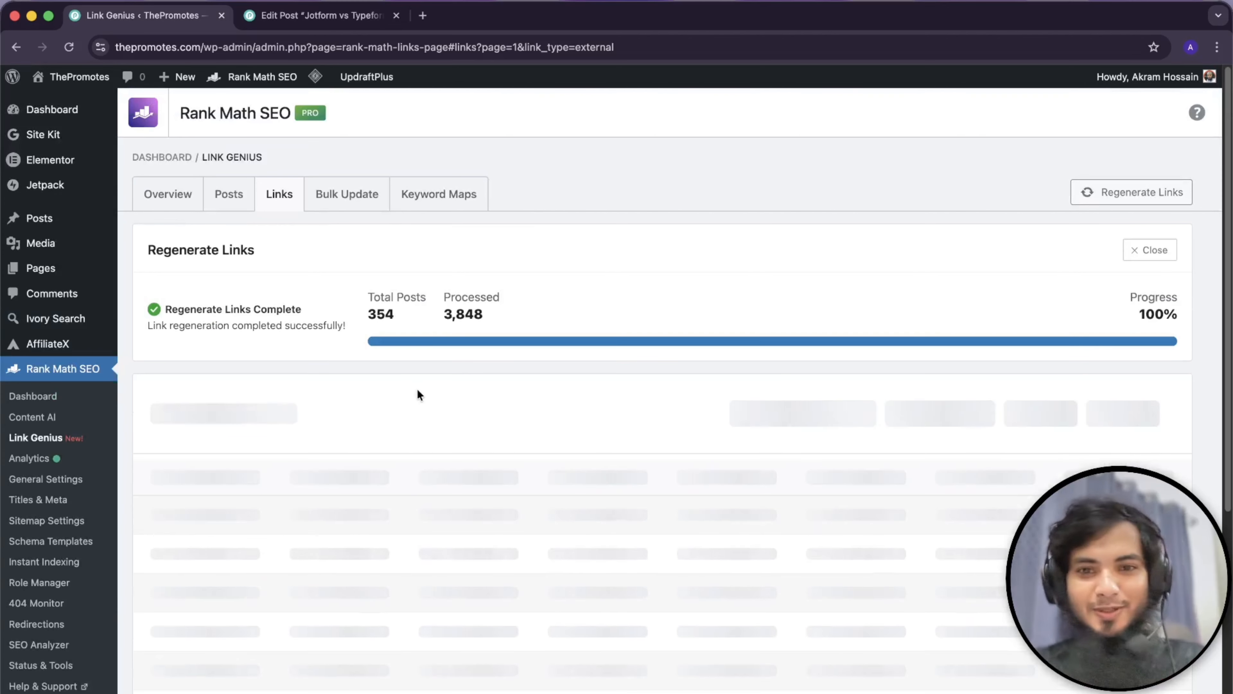
scroll(424, 388, down, 2)
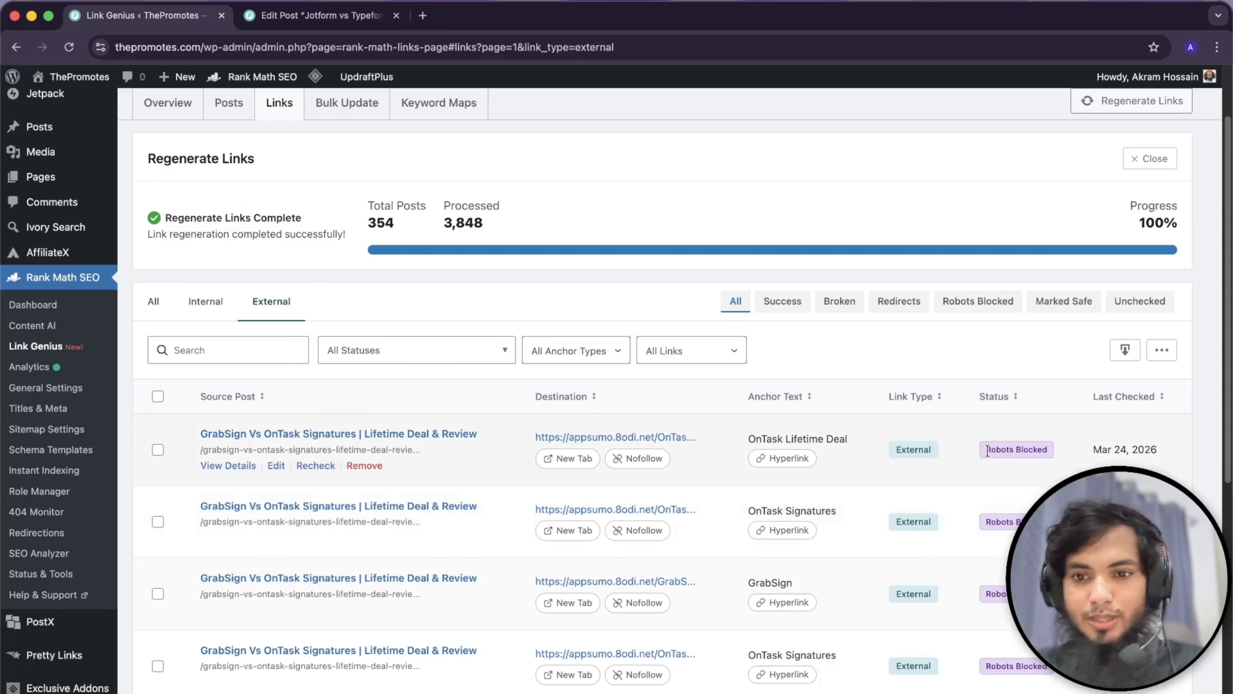
scroll(708, 514, down, 1)
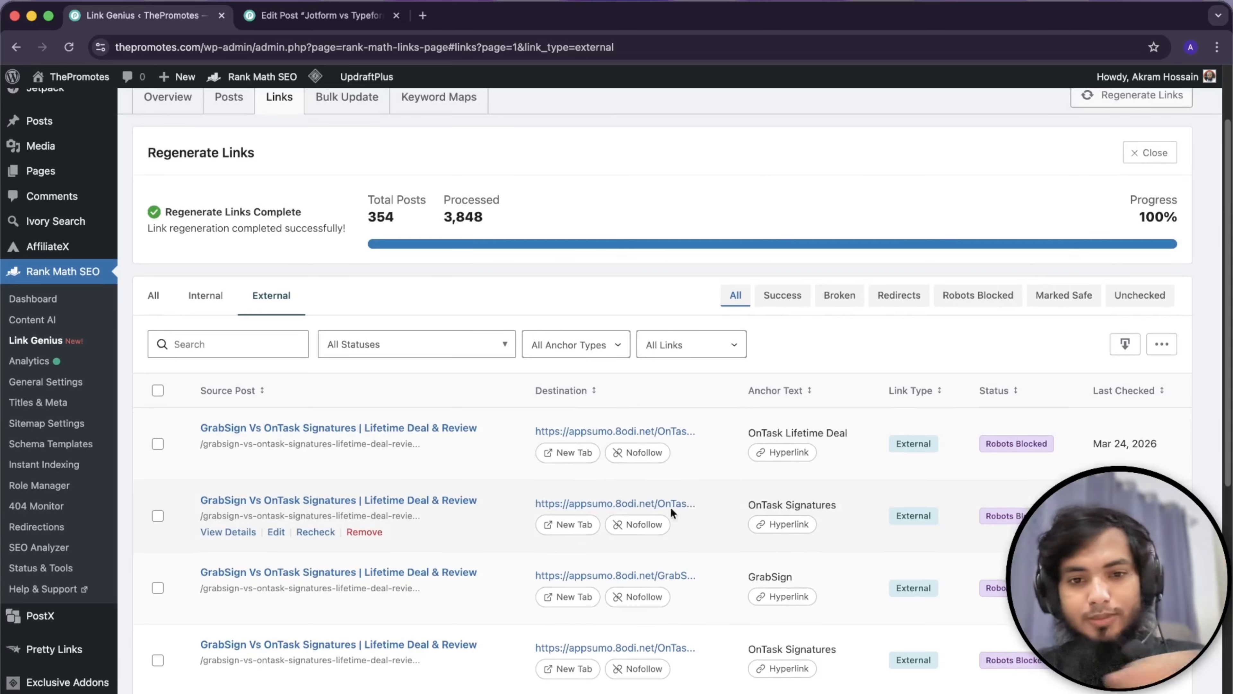
scroll(655, 515, down, 10)
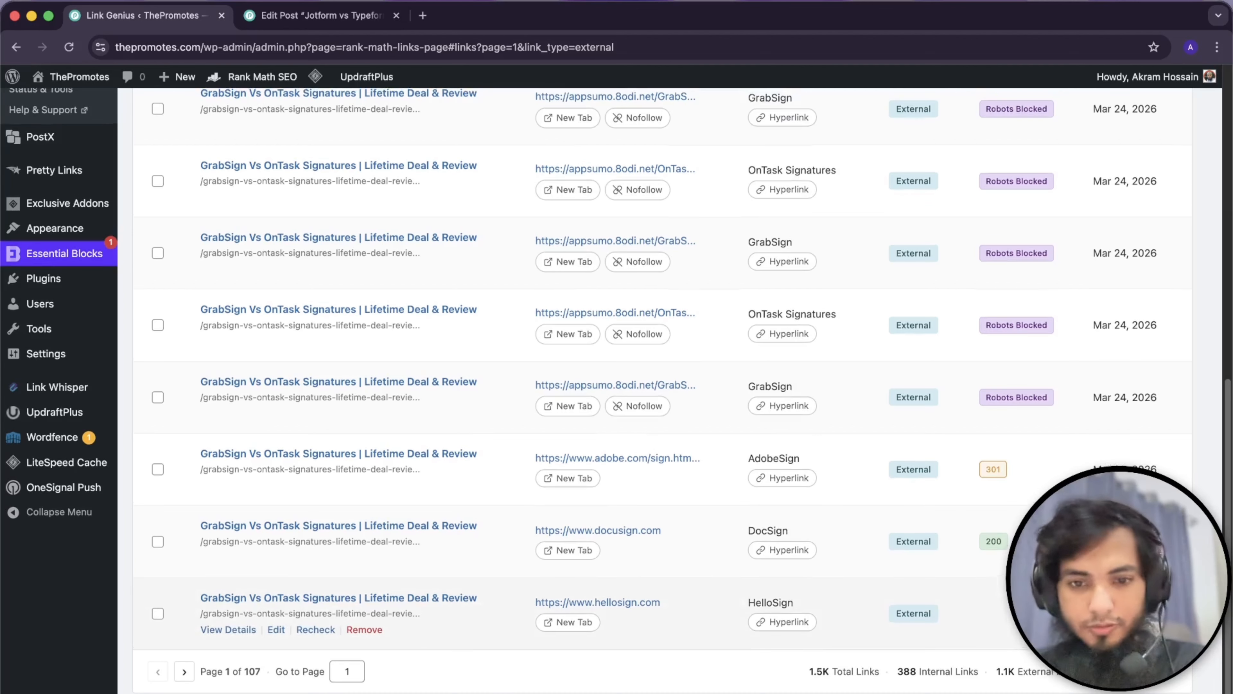
scroll(981, 607, up, 15)
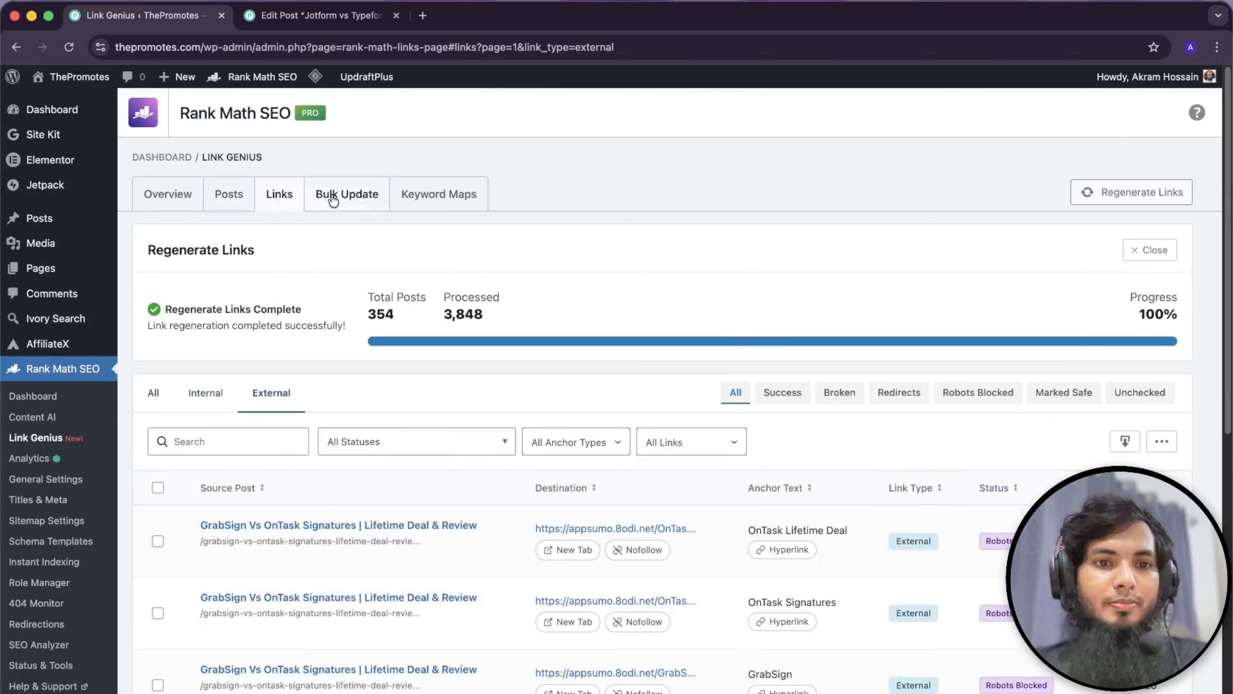
- Open Link Genius's bulk update and check the available link type options in its filter
click(345, 197)
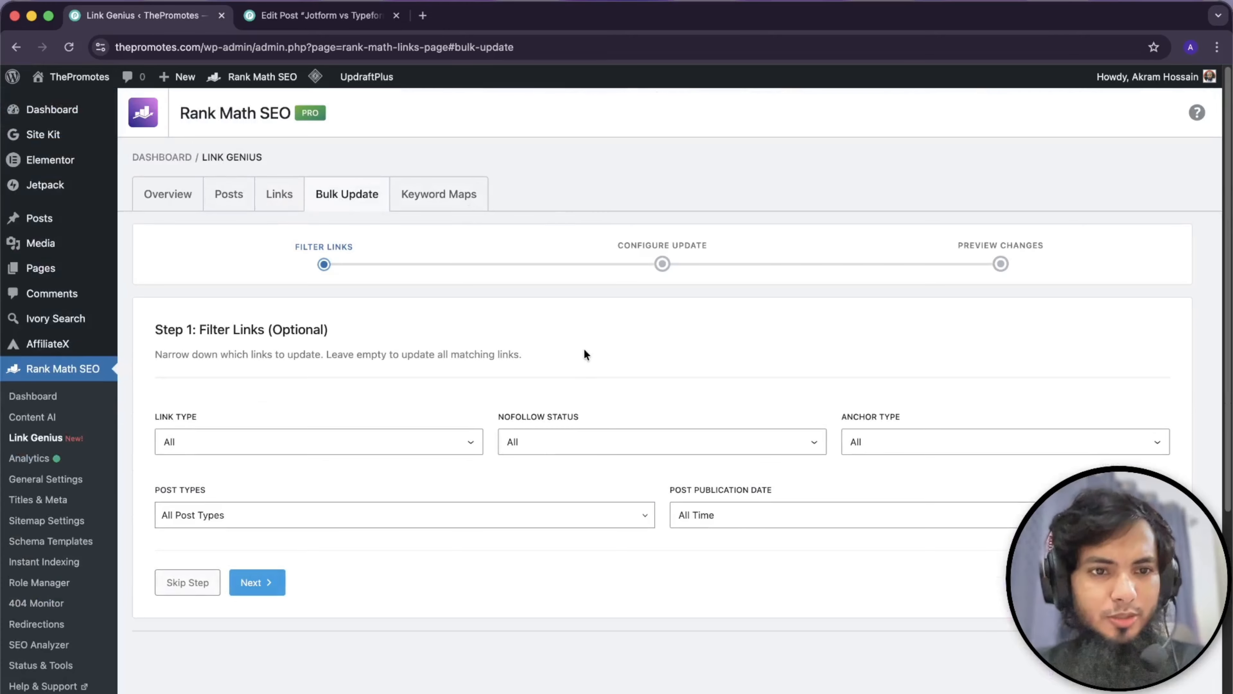
click(371, 442)
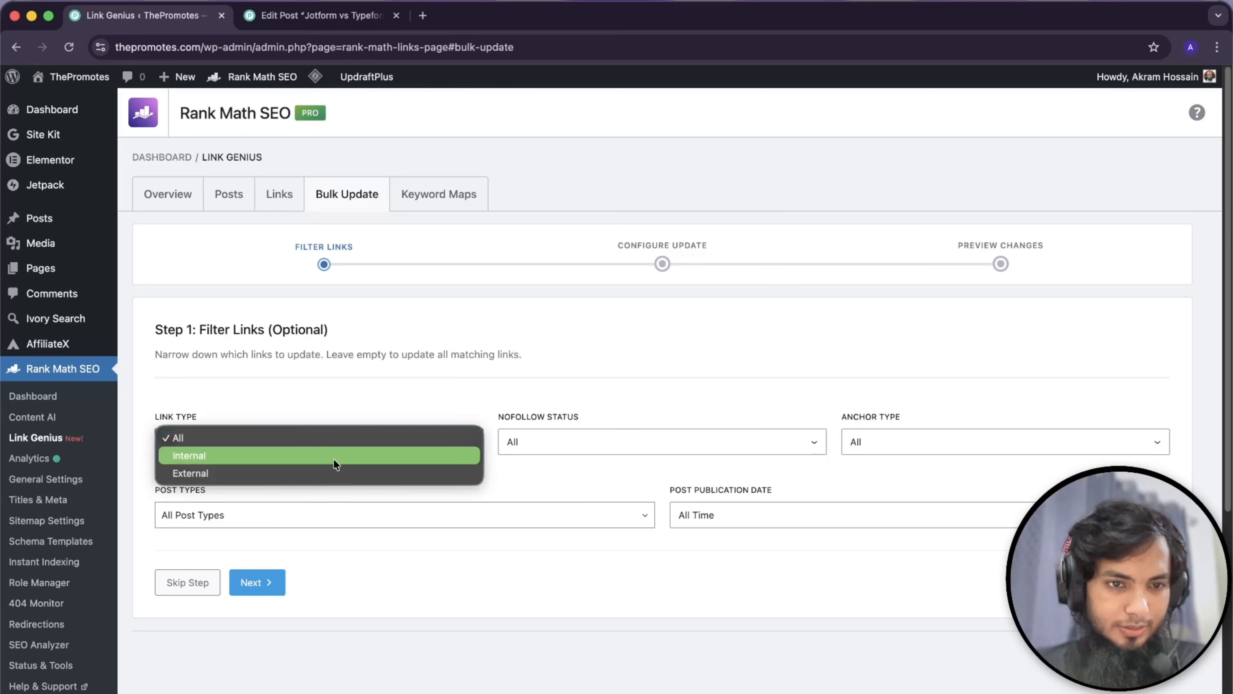
click(407, 377)
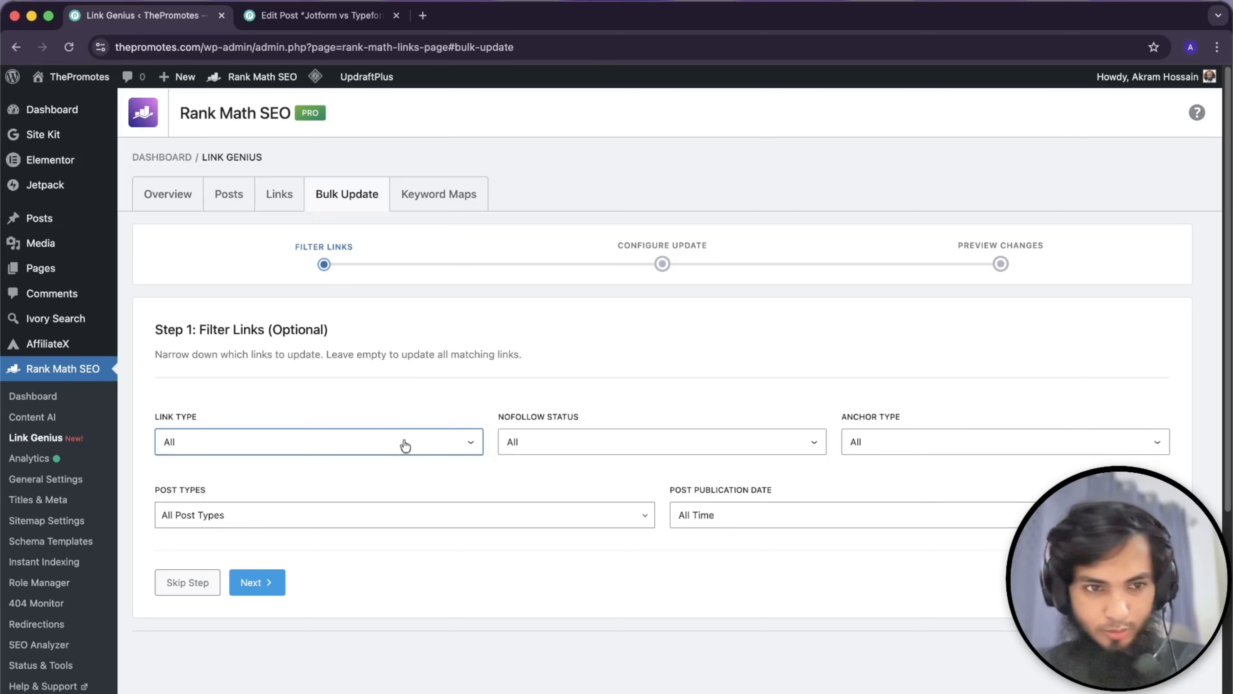
- Limit the bulk update to the Posts post type, leave the publication date at All Time, and continue to the update configuration
click(339, 510)
click(237, 553)
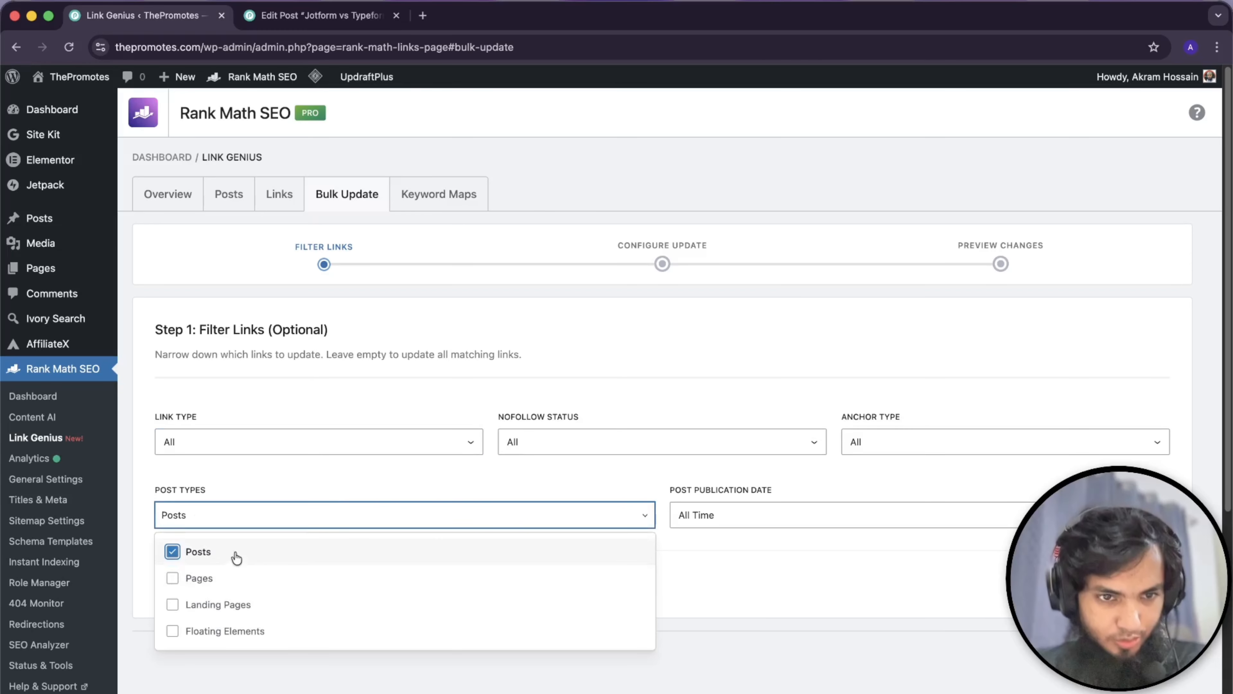
click(908, 554)
click(818, 508)
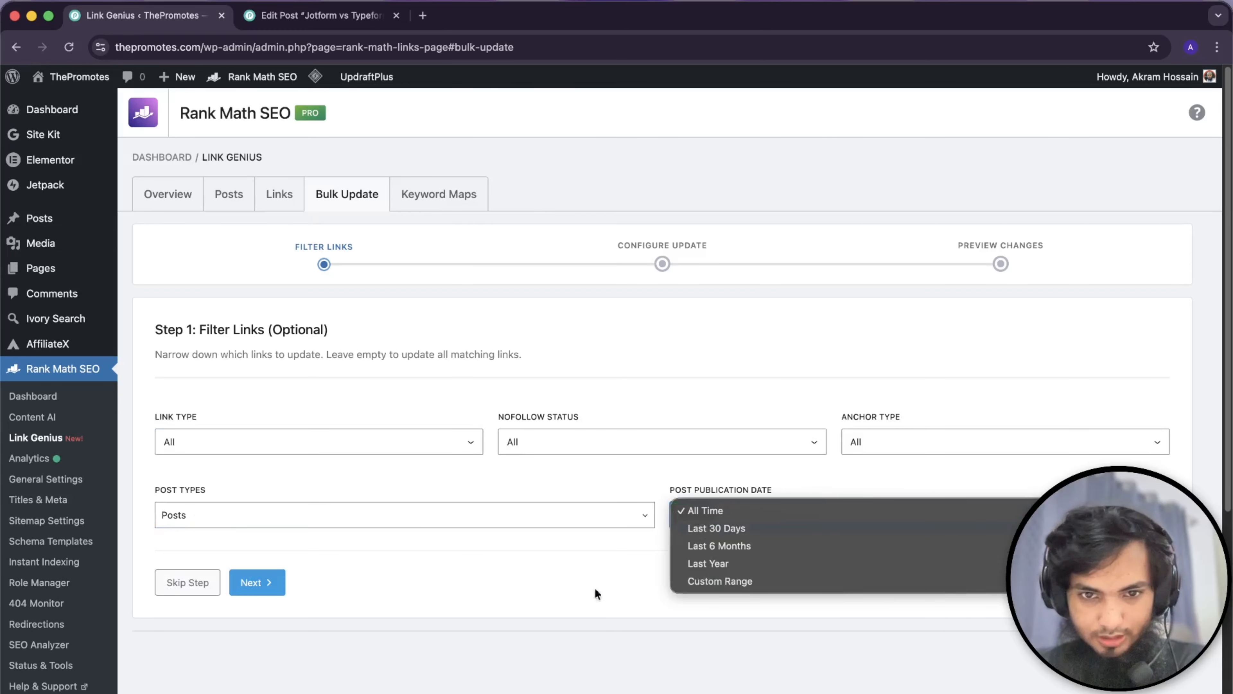
click(554, 588)
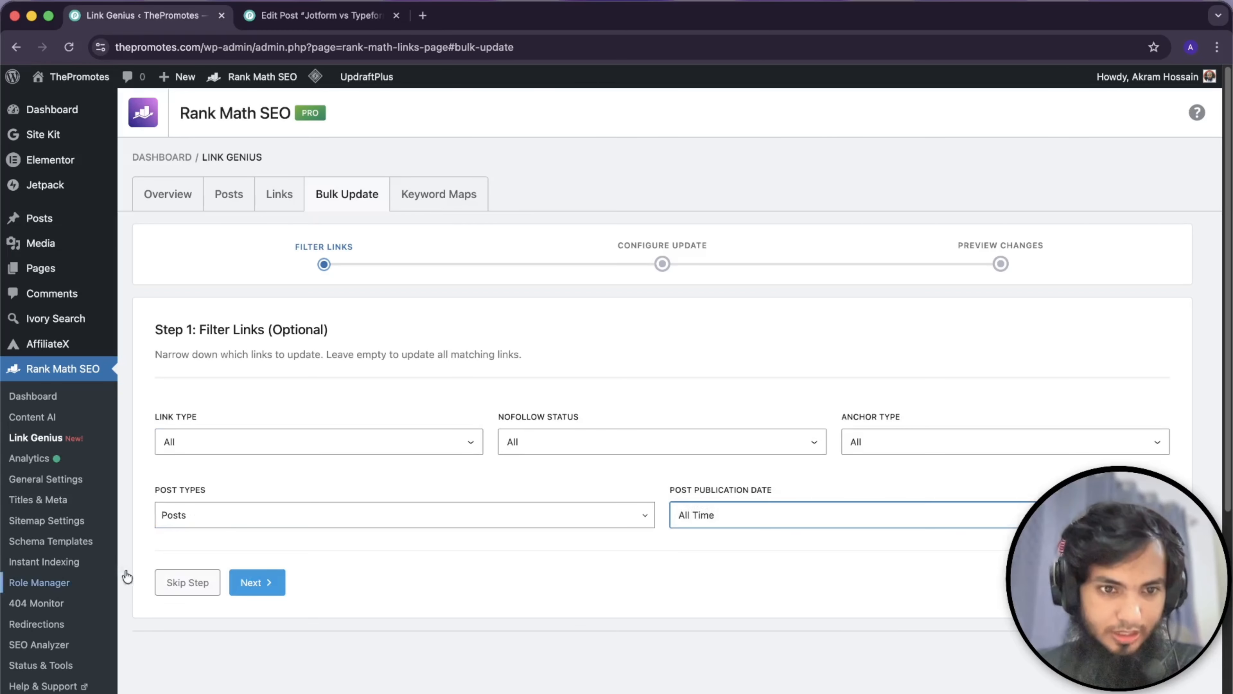
click(267, 585)
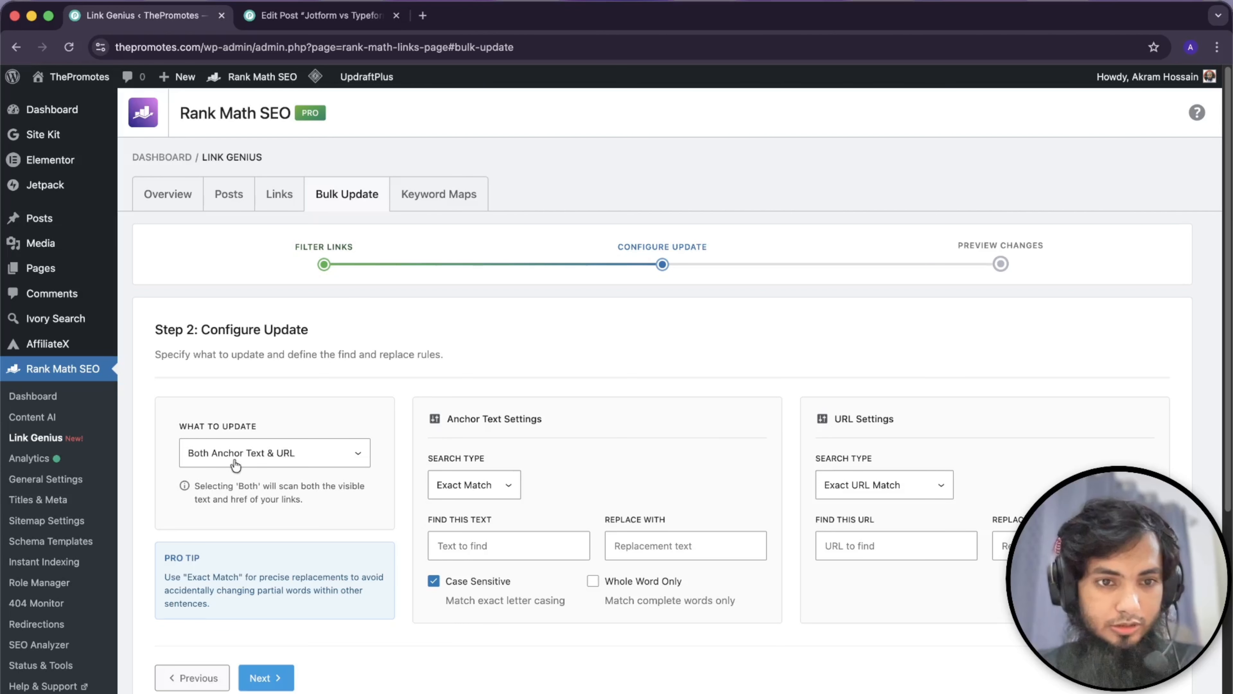
- Check the options for what to update and for the anchor text search type, leaving both at their defaults
click(277, 455)
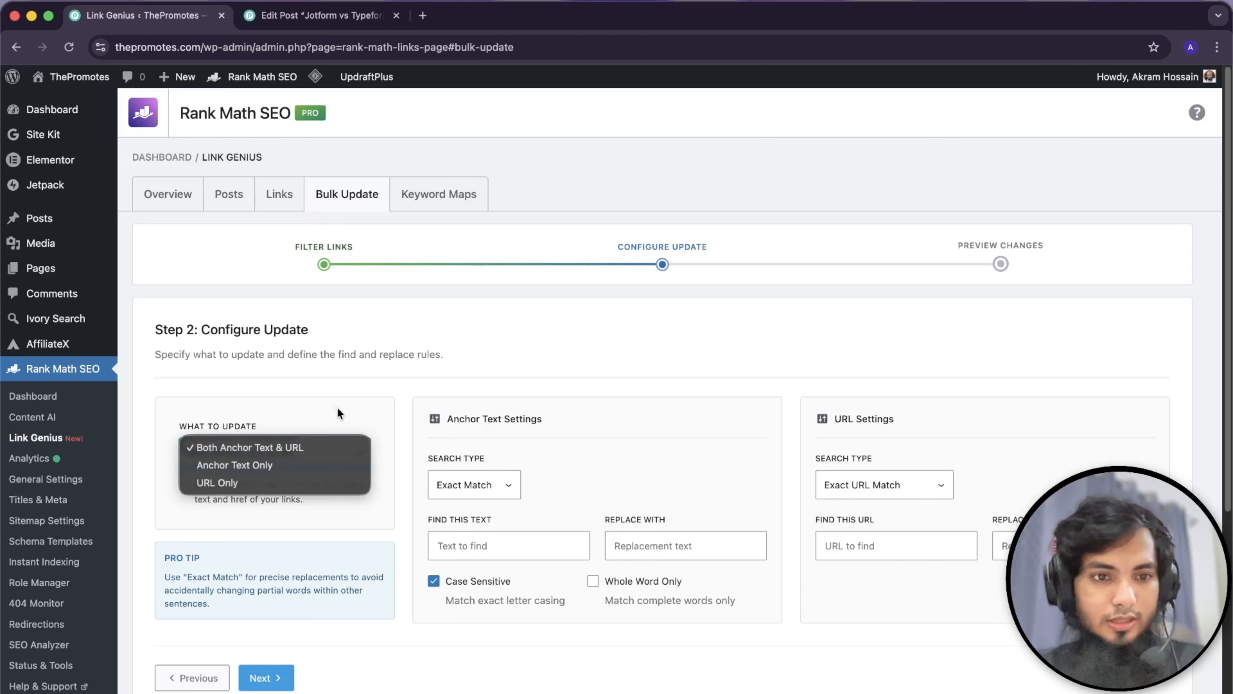
click(353, 391)
click(471, 484)
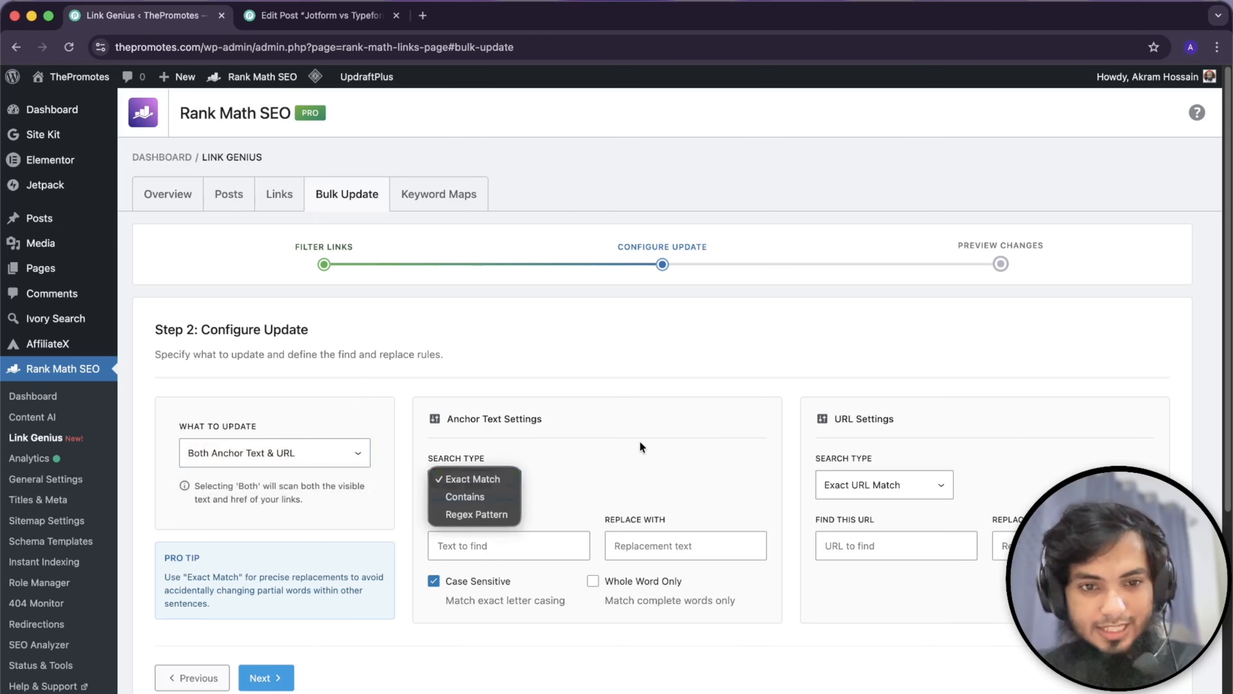
click(639, 440)
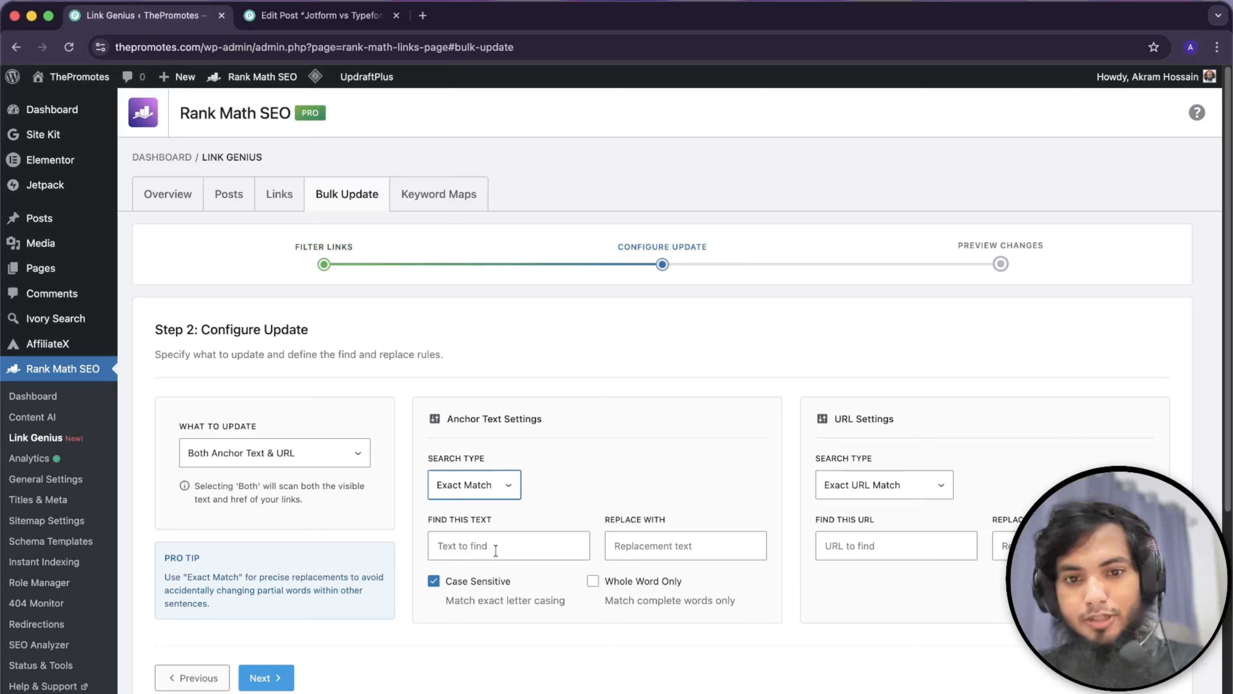
scroll(495, 550, down, 5)
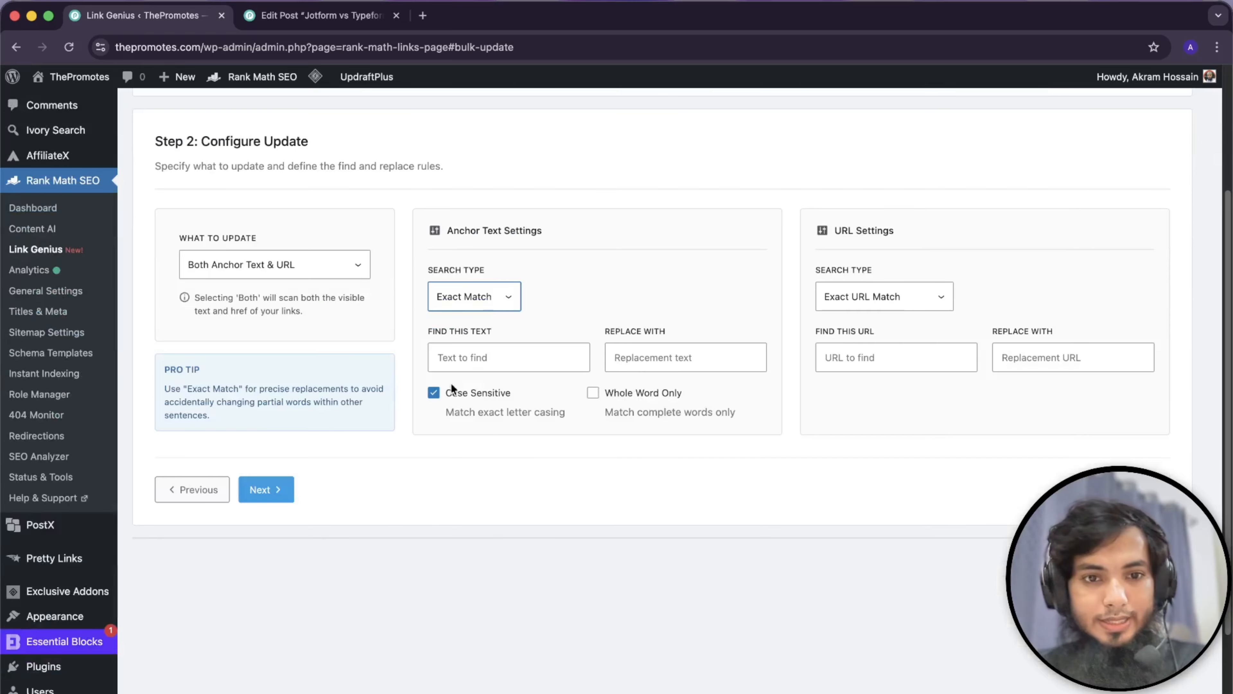
click(486, 362)
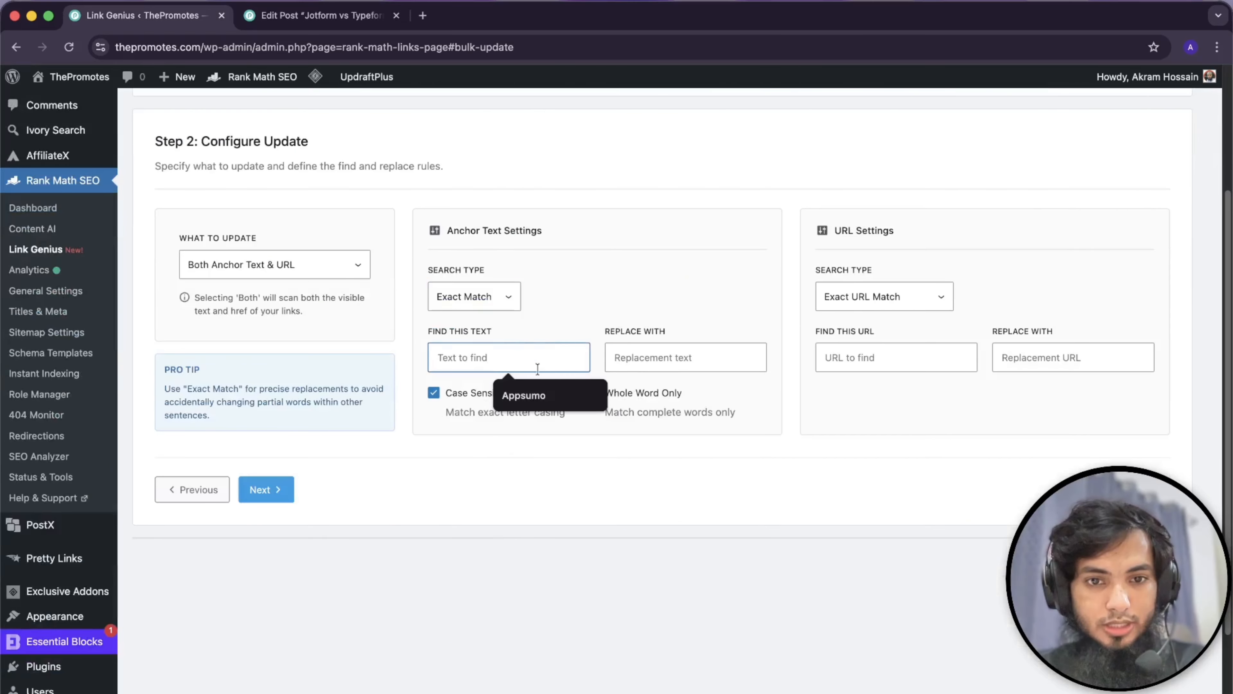
click(519, 396)
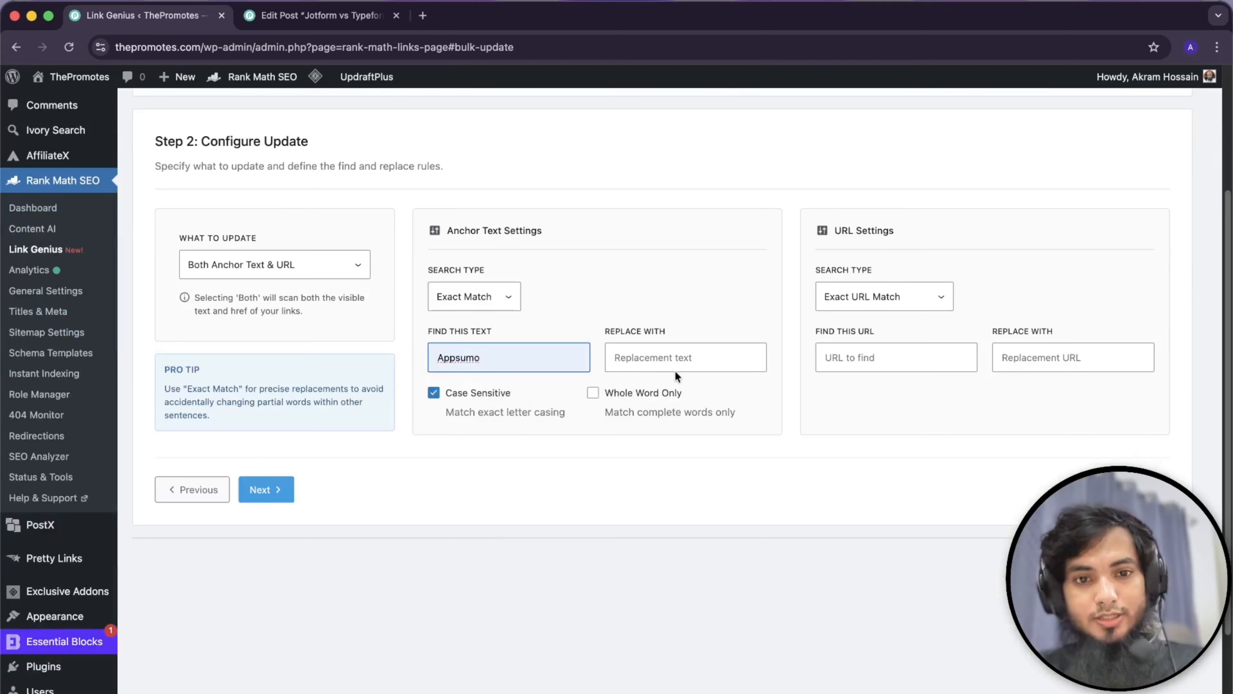
click(683, 357)
click(709, 391)
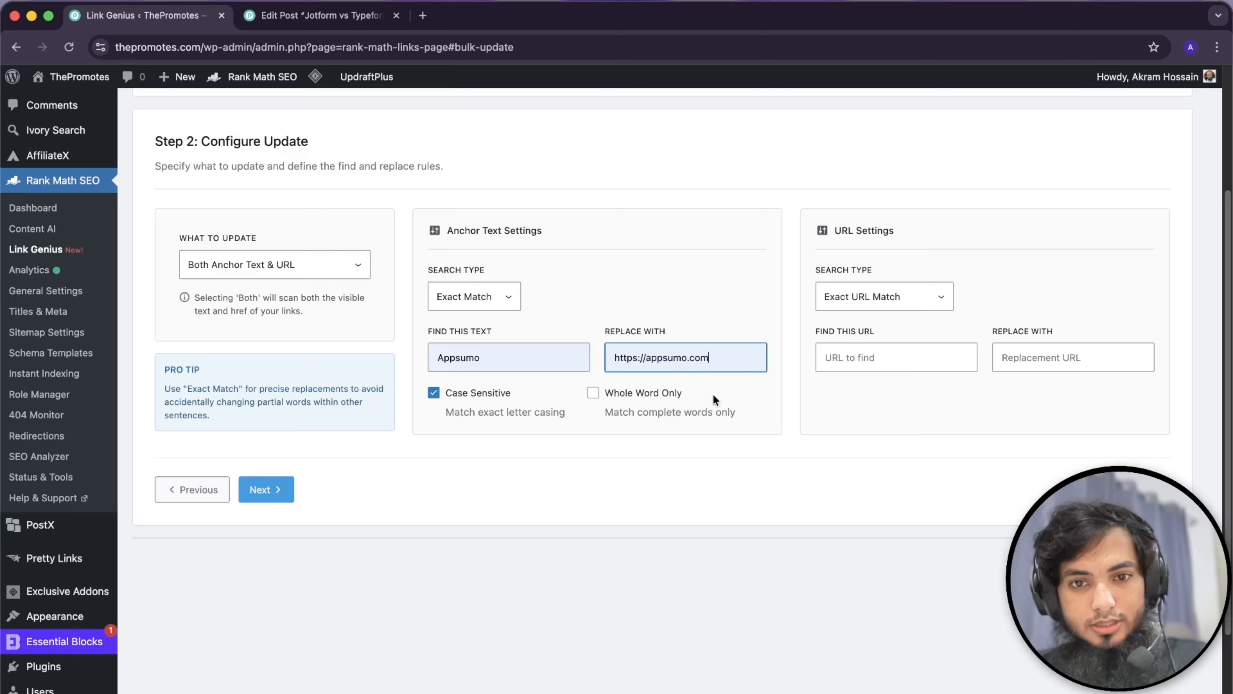
text(/)
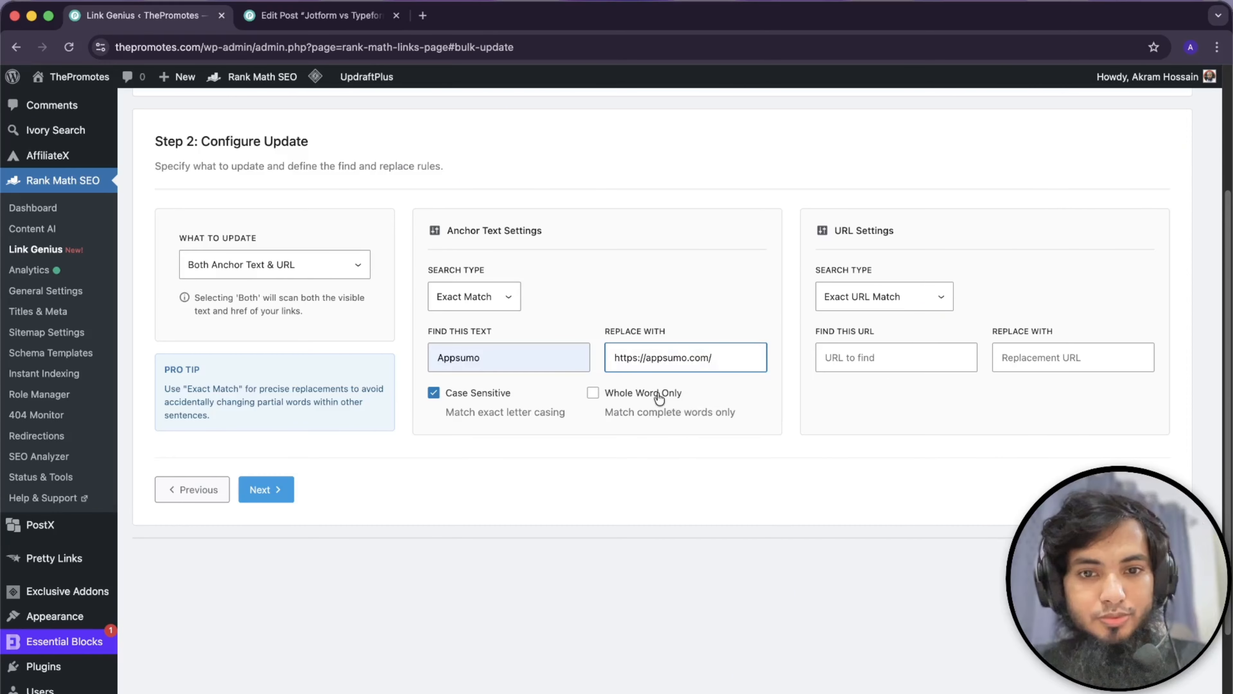
- Set the anchor text to find to 2025, then change it to 2023
click(510, 359)
text(2025)
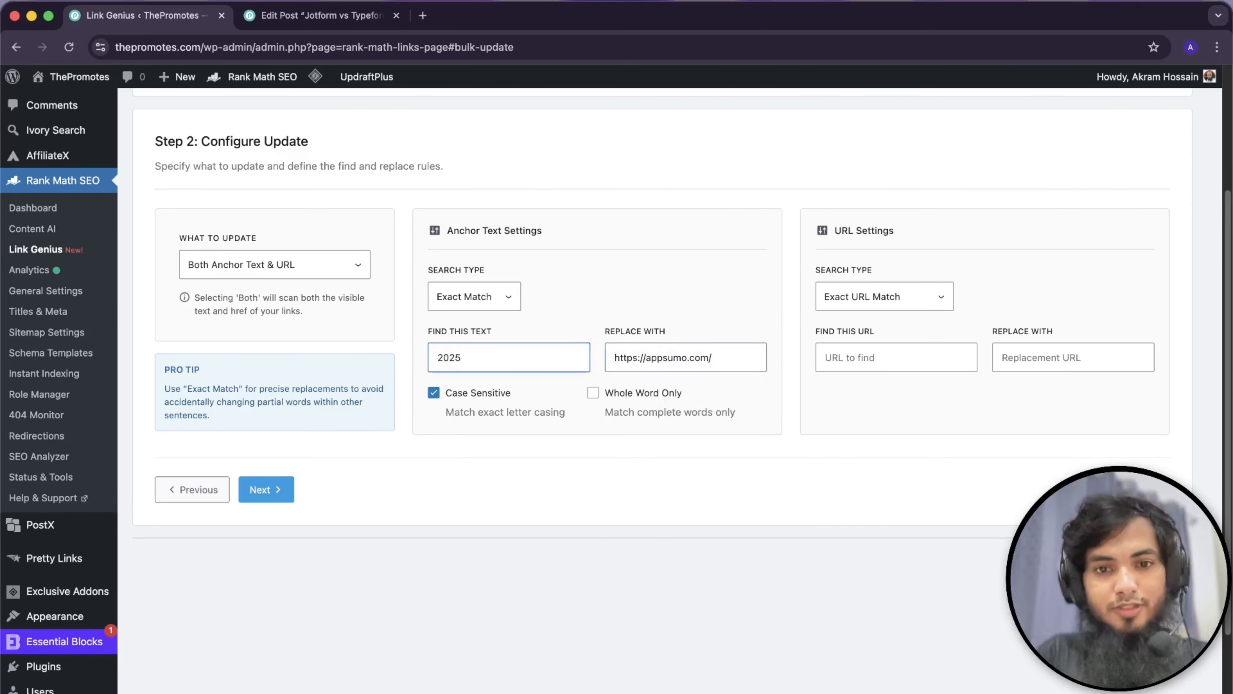
key(Tab)
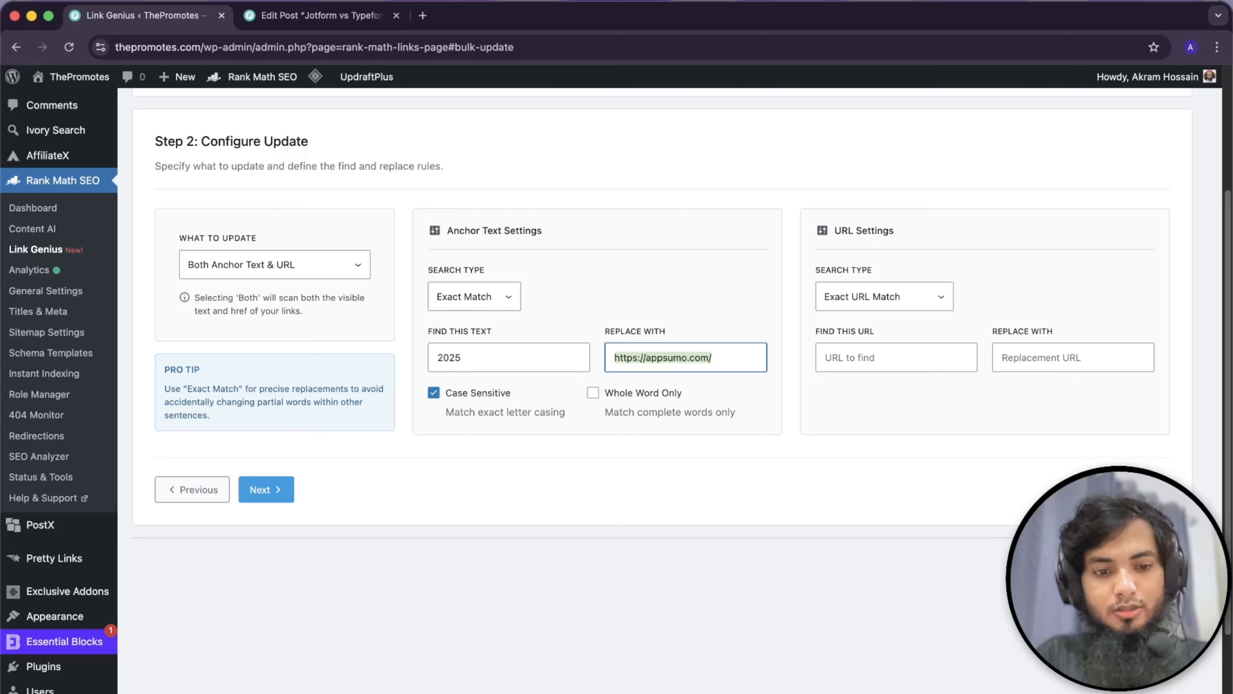
click(477, 357)
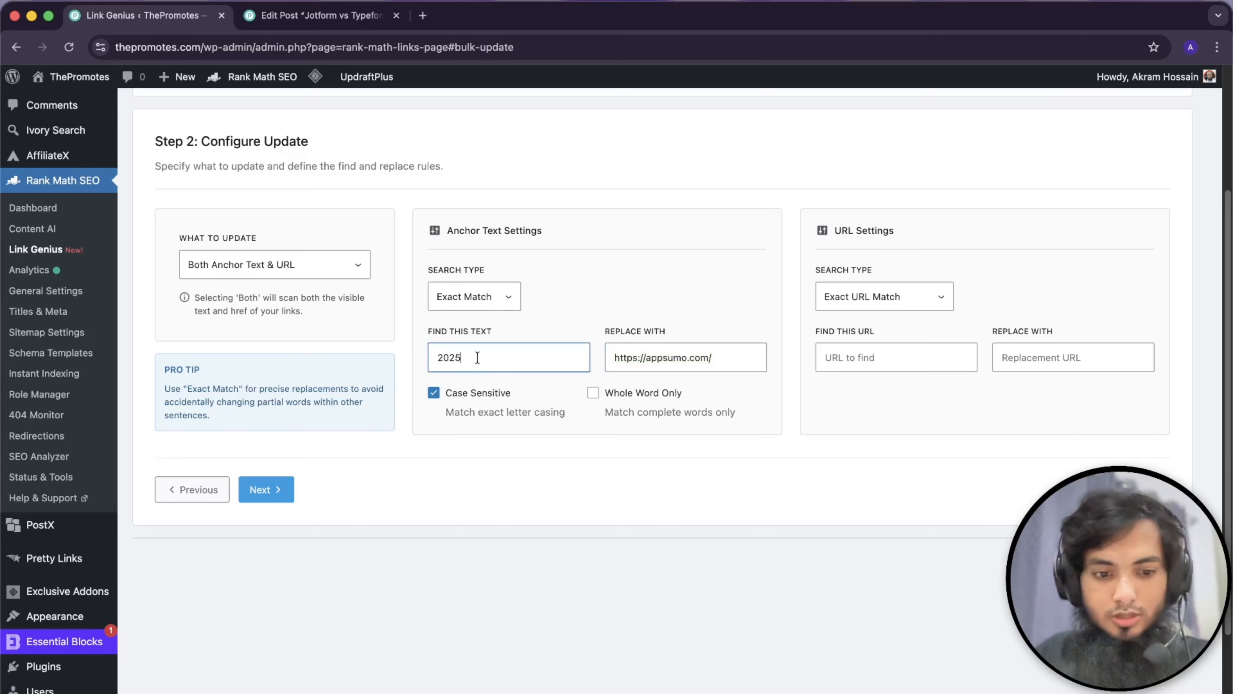
key(BackSpace)
text(23)
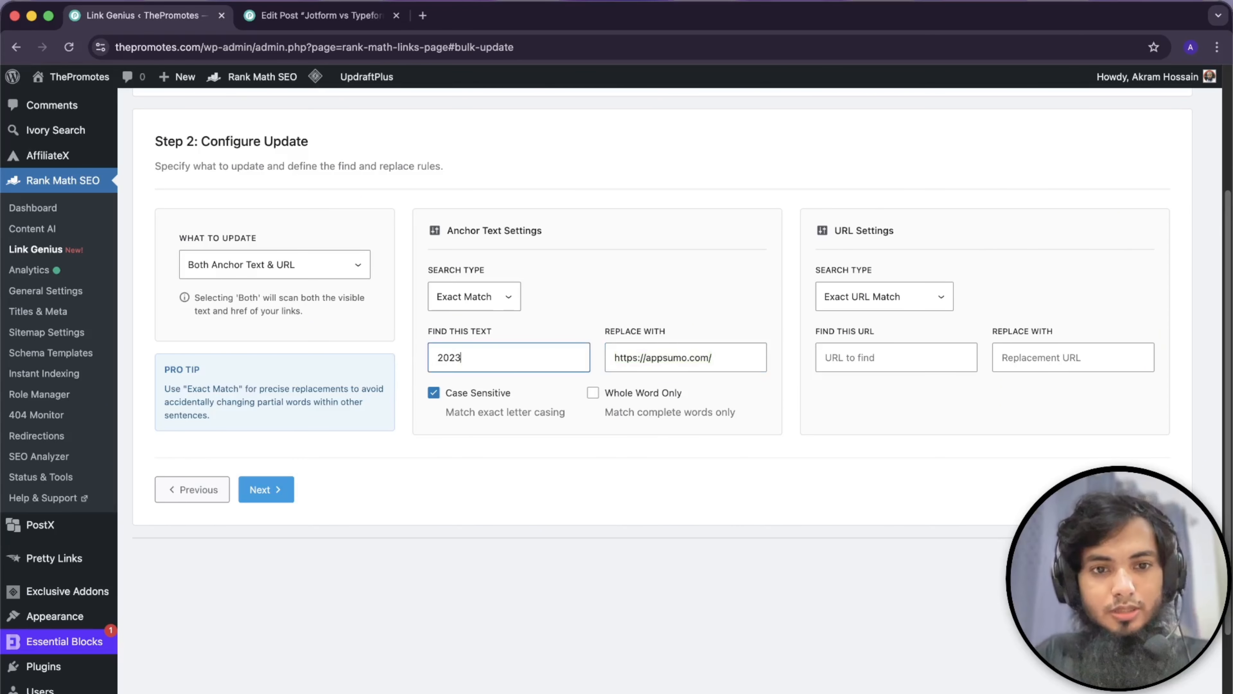
- Set the replacement anchor text to 2026
key(Tab)
text(2)
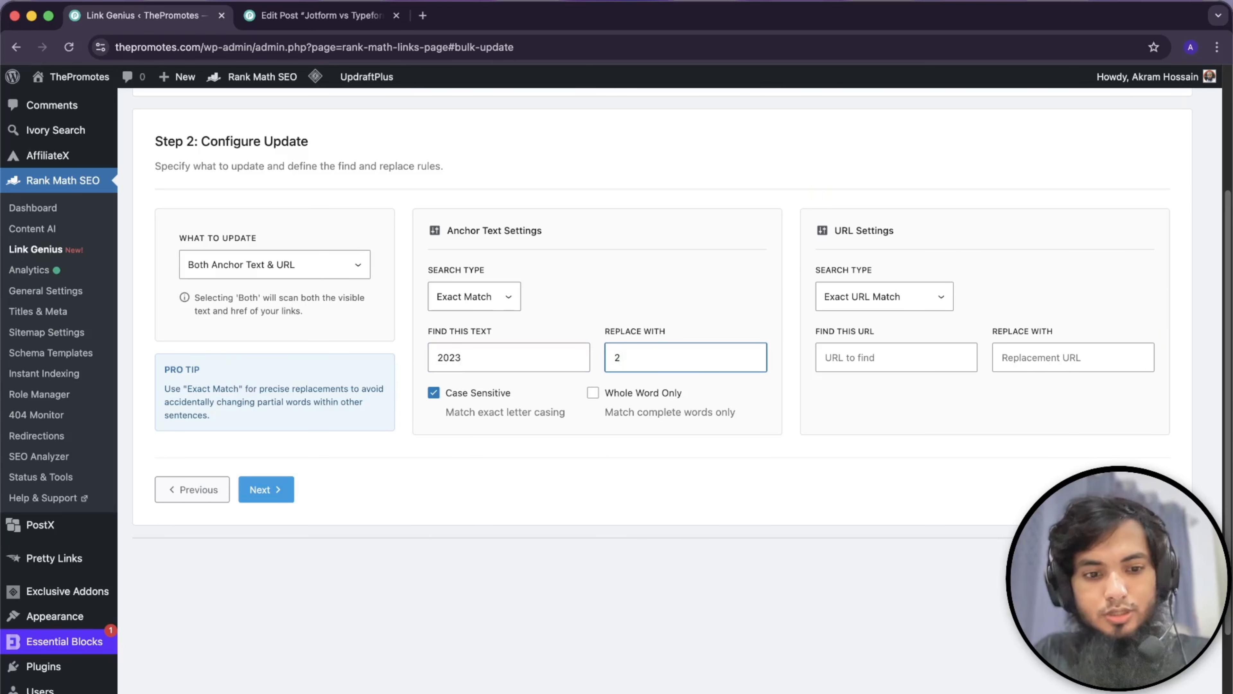
text(026)
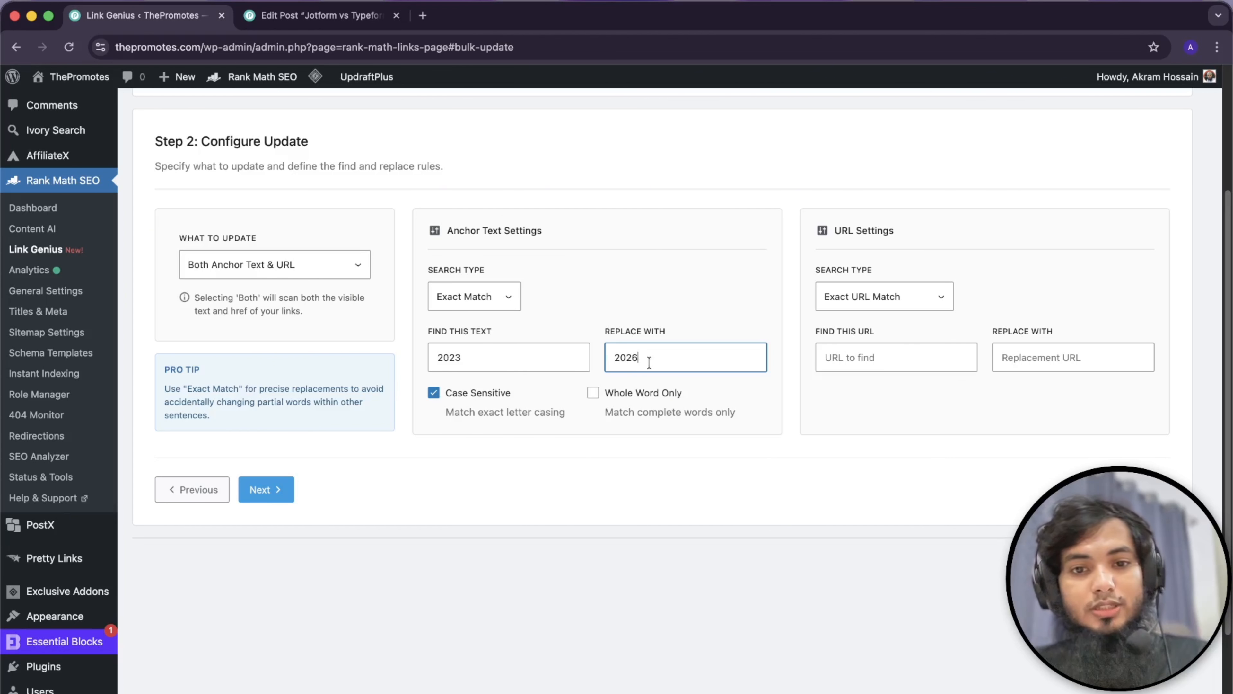
- Set the URL rule to find "twitter.com" and replace it with "x.com"
click(889, 359)
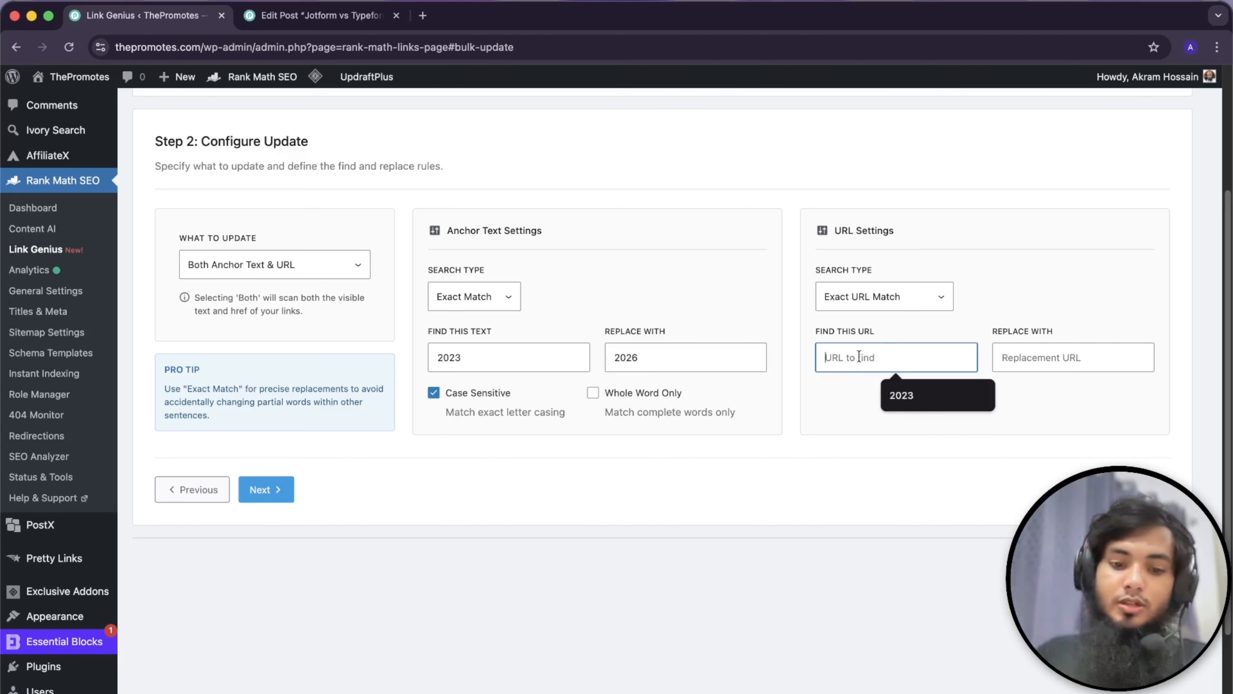
text(twitter.)
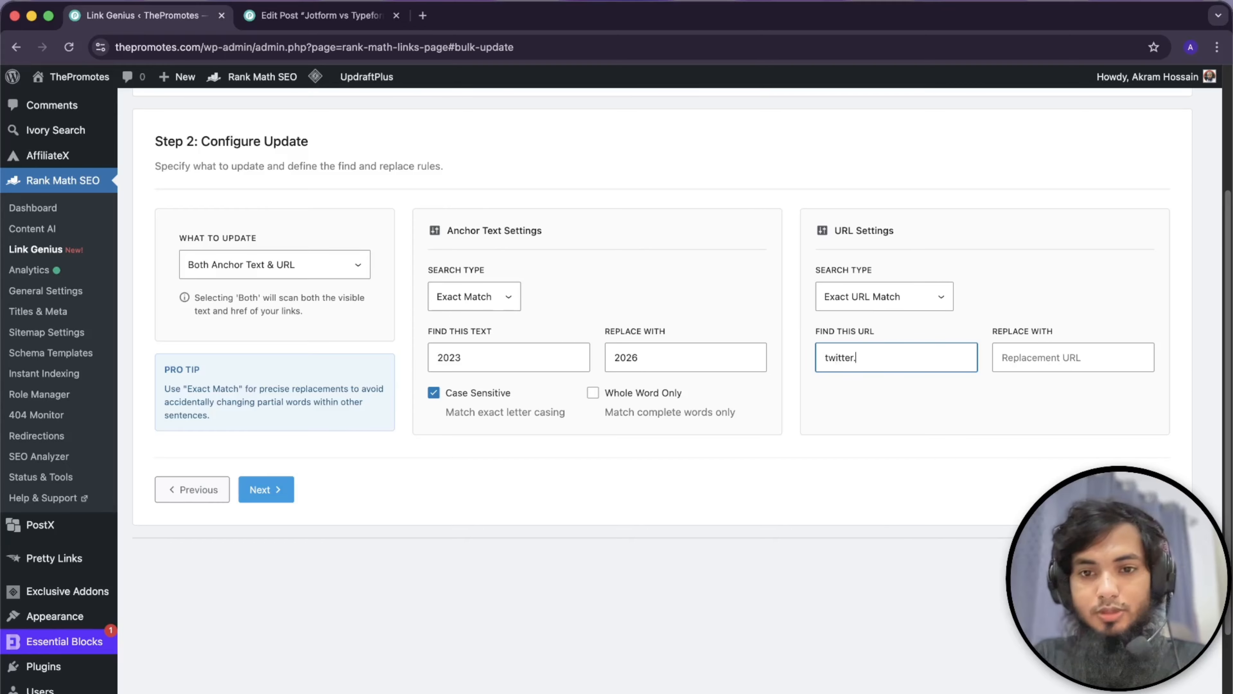
text(com)
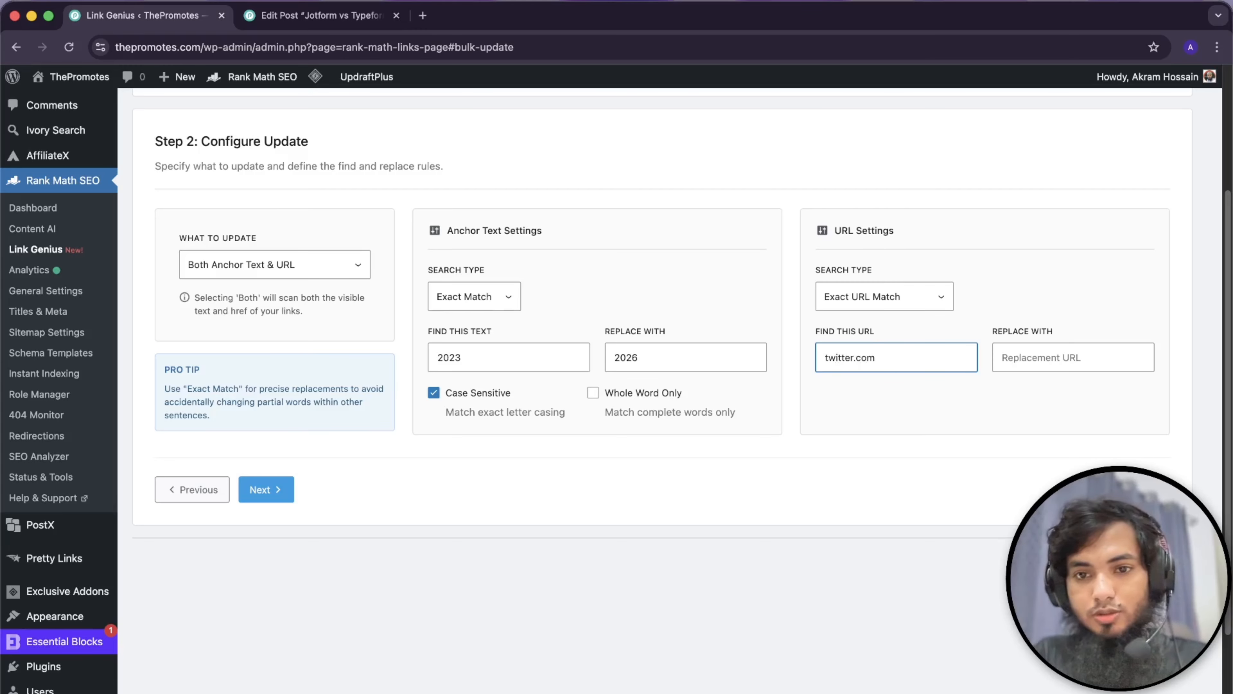
click(1059, 358)
text(x.com)
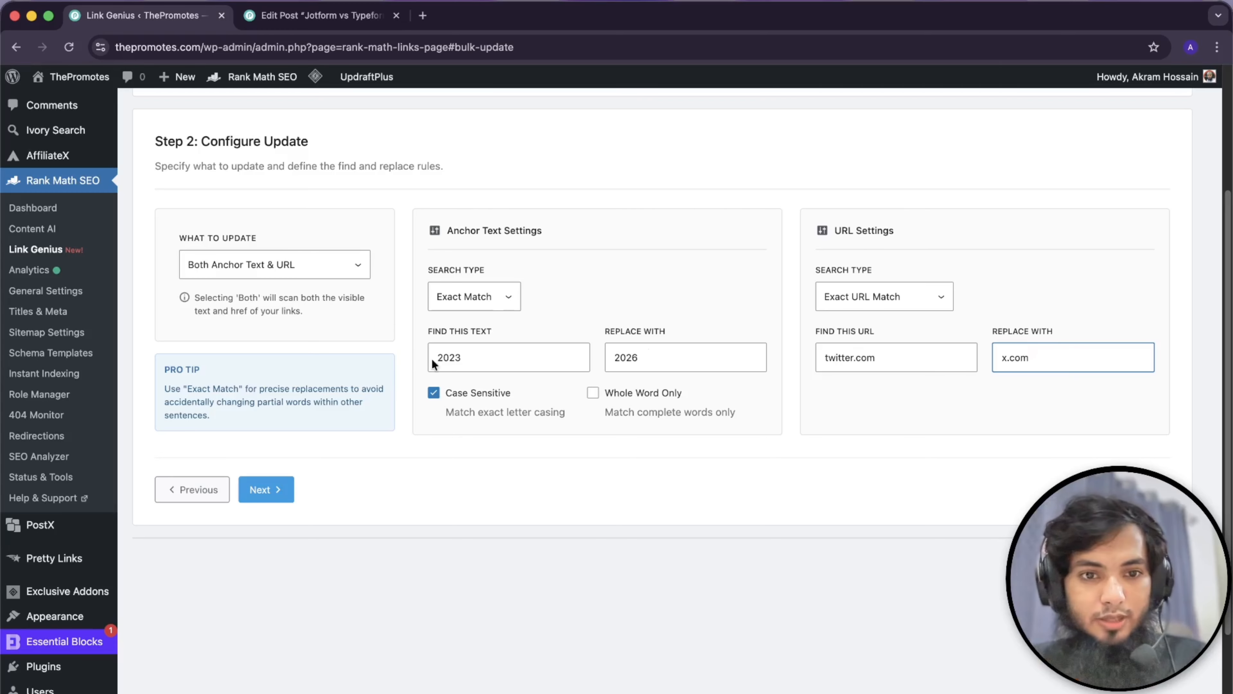
- Change the anchor text rule to find "Twitter" and replace it with "X"
click(452, 359)
key(super+a)
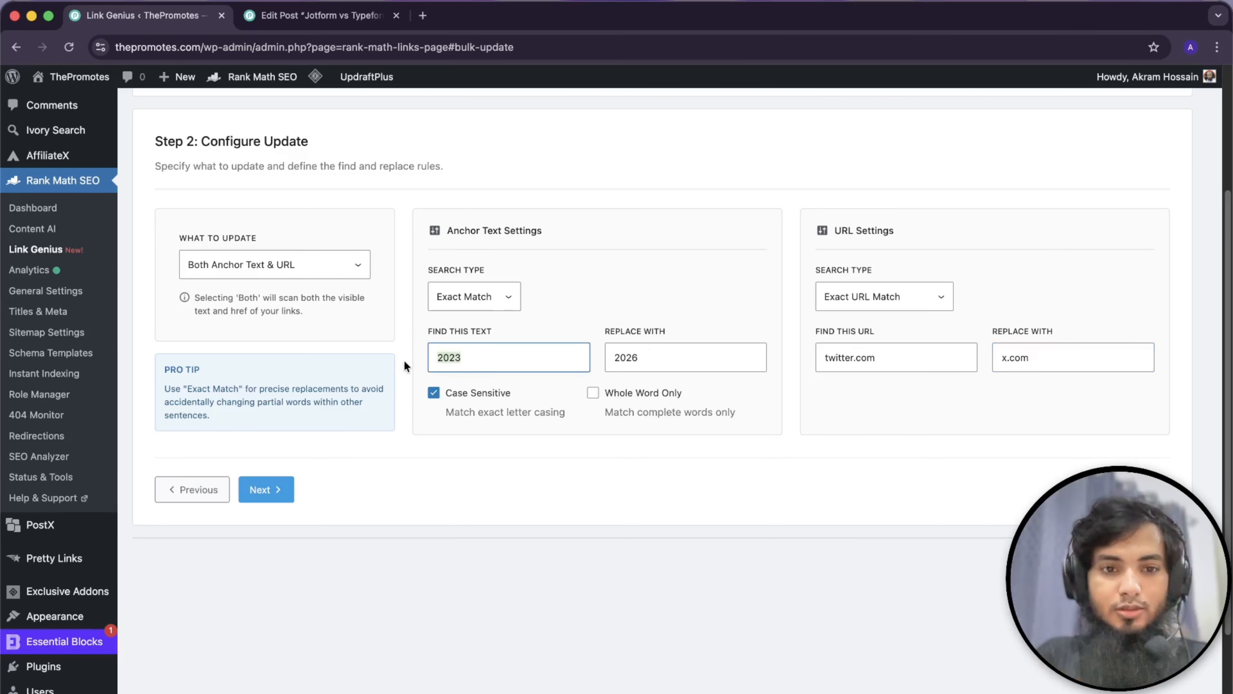
text(Tw)
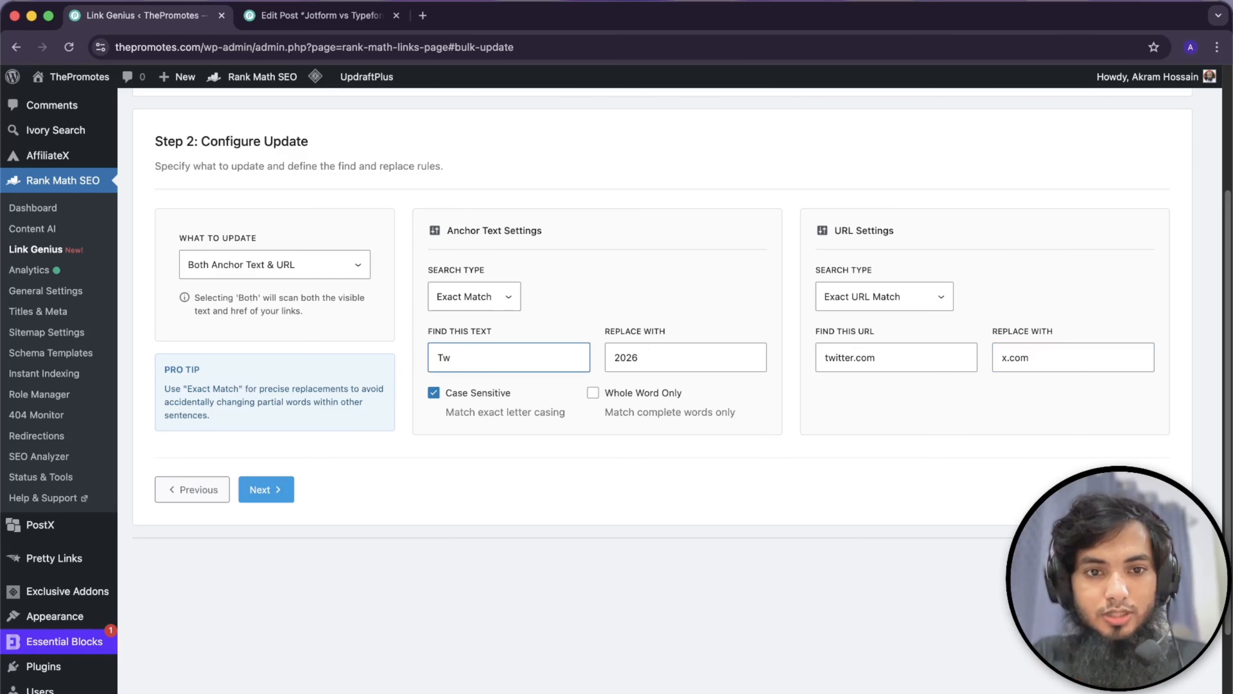
text(itter)
key(Tab)
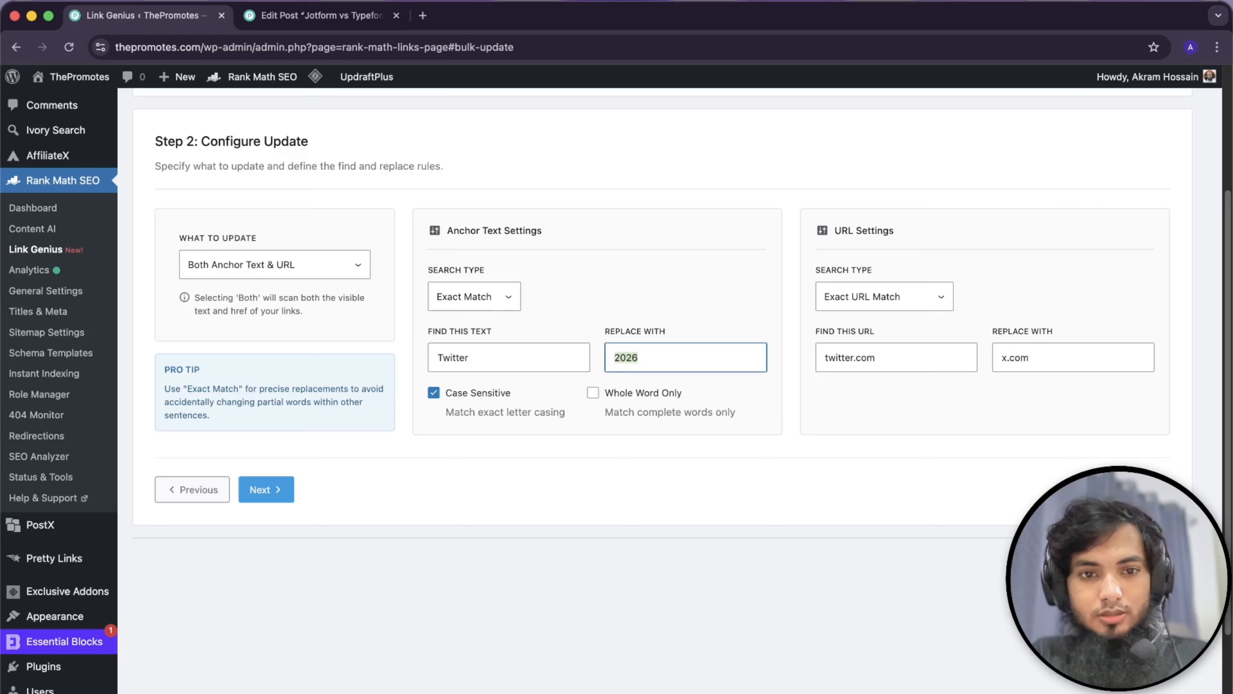
text(X)
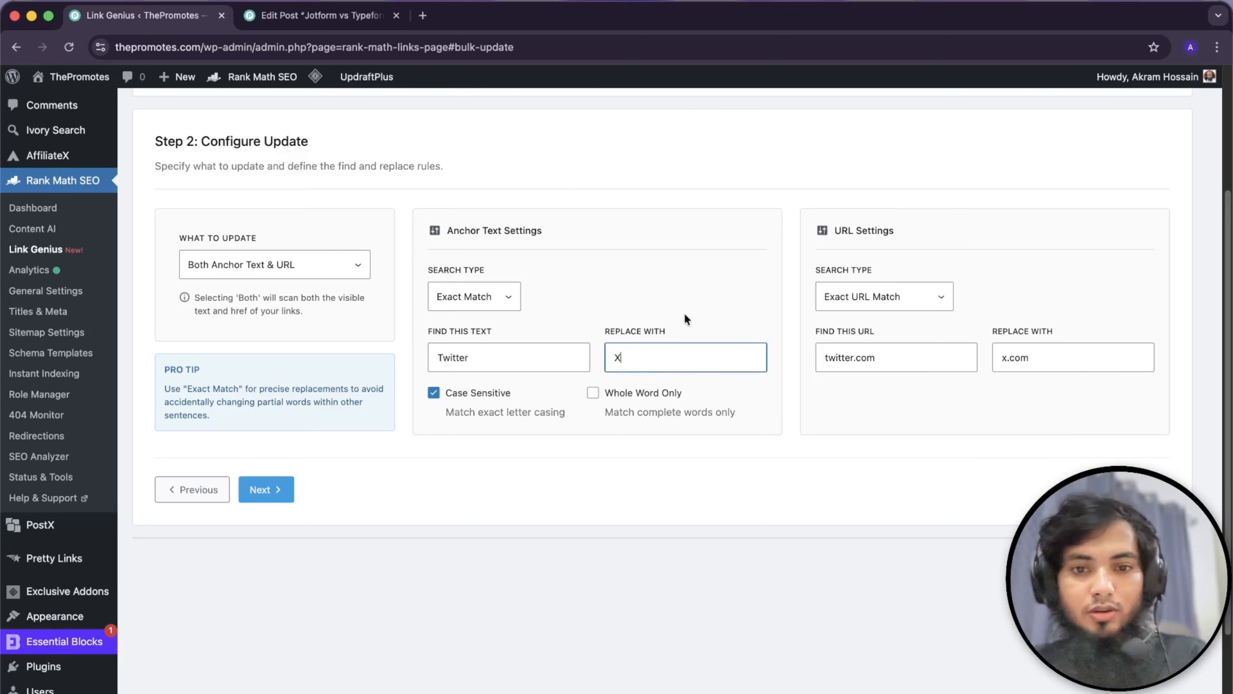
click(607, 492)
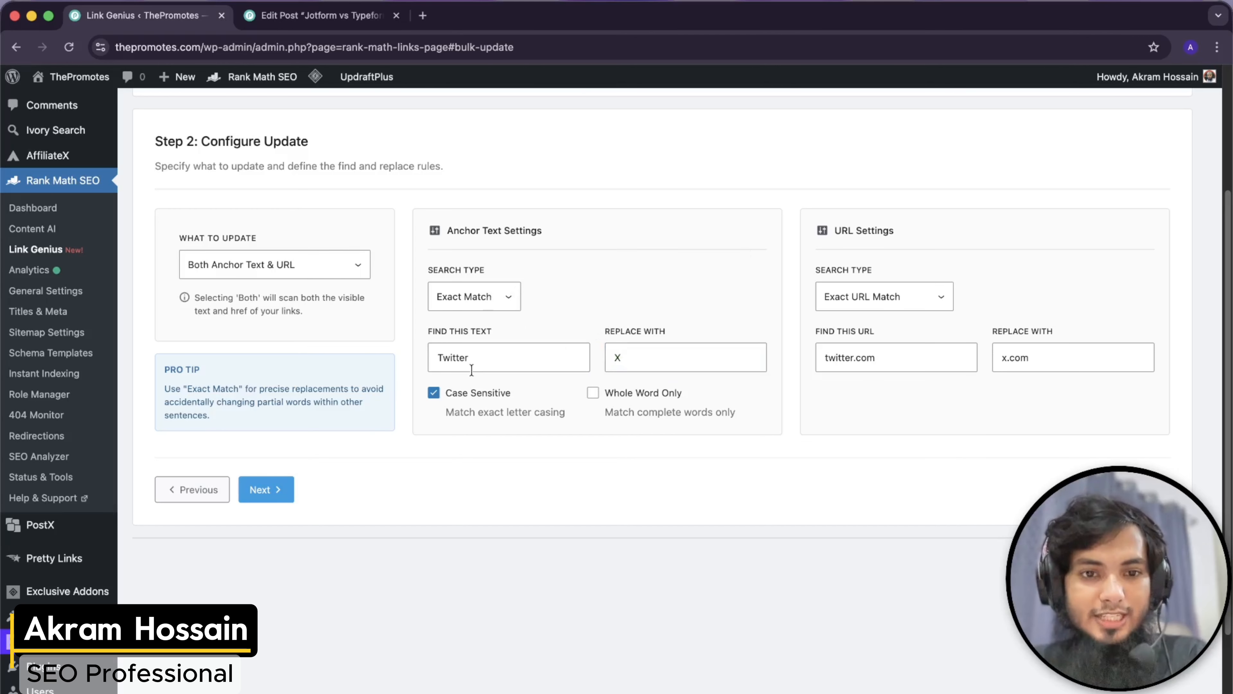
- Review the find and replace values of both the anchor text rule and the URL rule
click(516, 358)
double_click(516, 358)
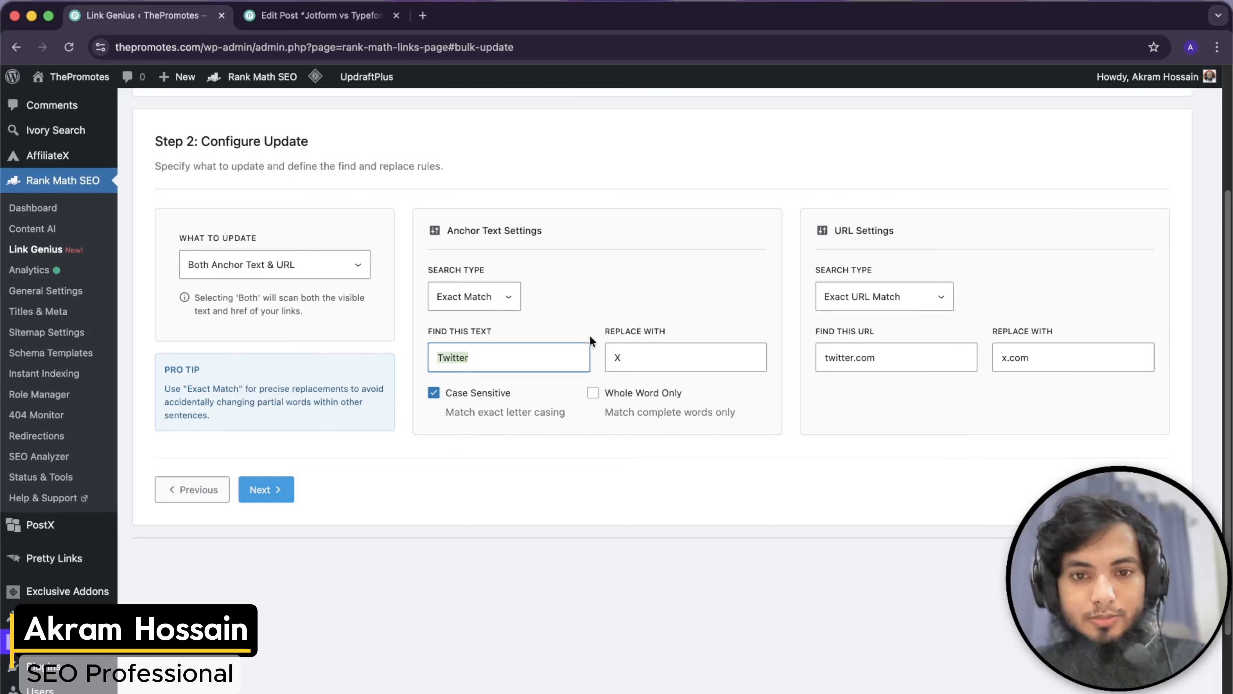
double_click(636, 354)
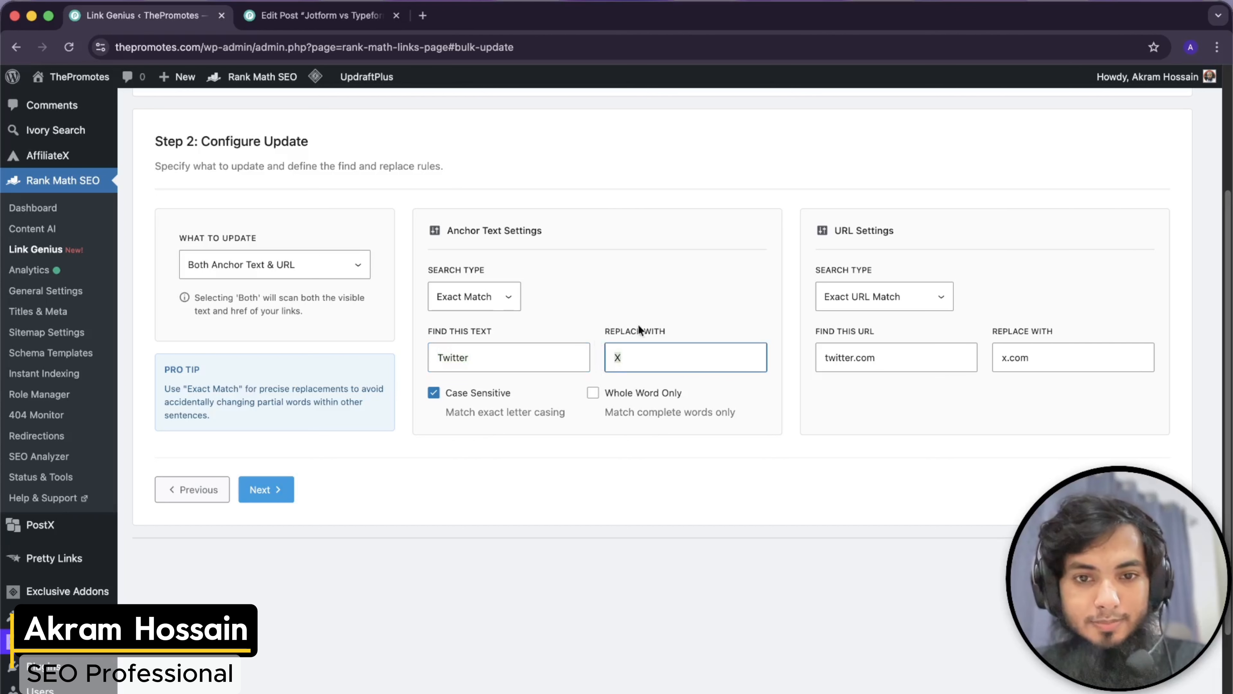
click(682, 303)
click(825, 364)
double_click(820, 357)
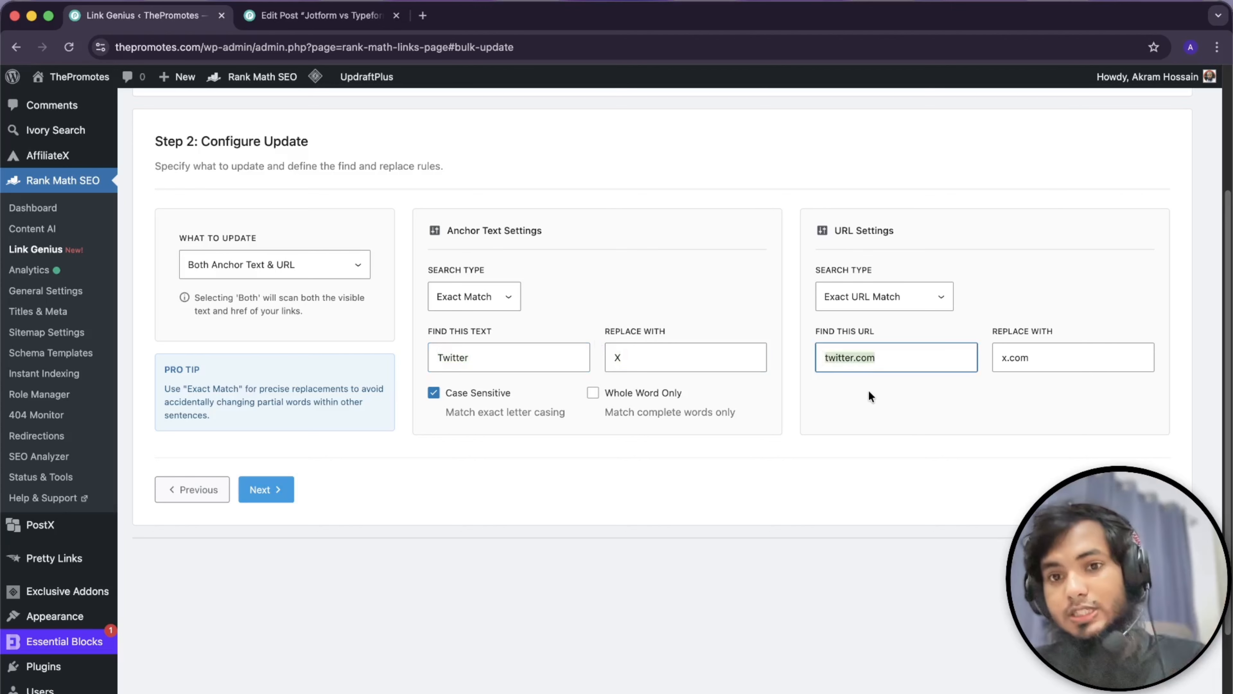
click(1049, 360)
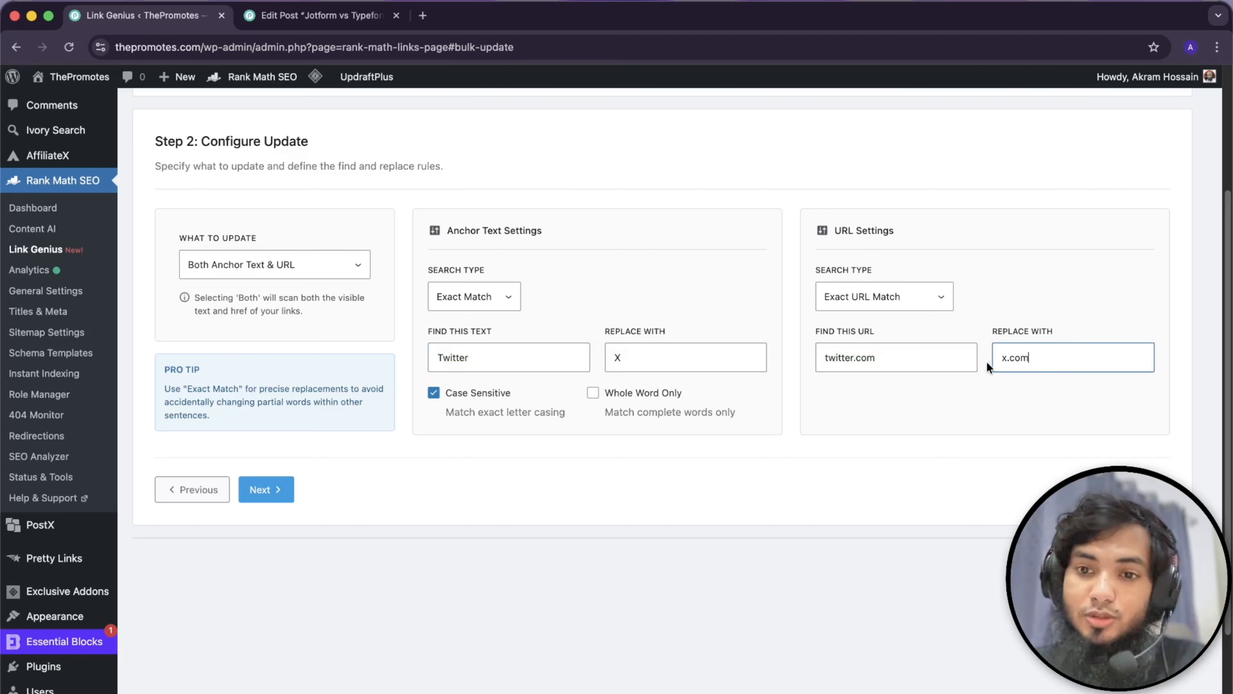
click(946, 423)
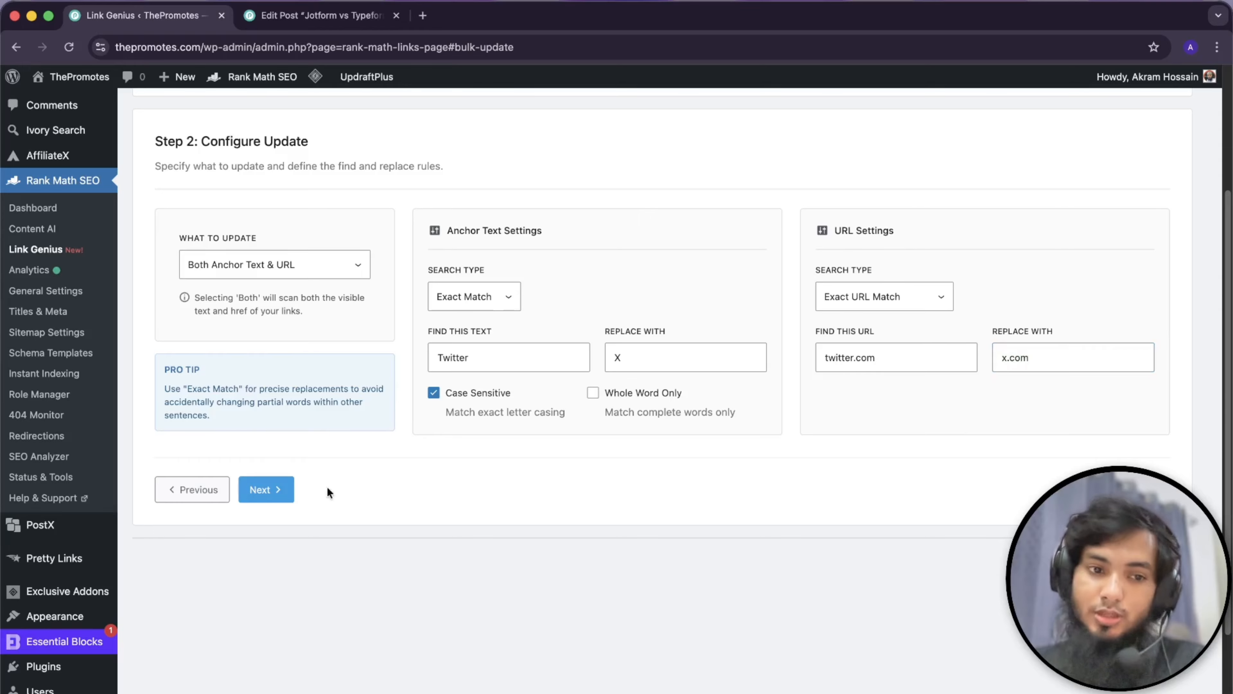
- Continue to the configuration summary, generate the preview of changes, and read the resulting notice
click(279, 492)
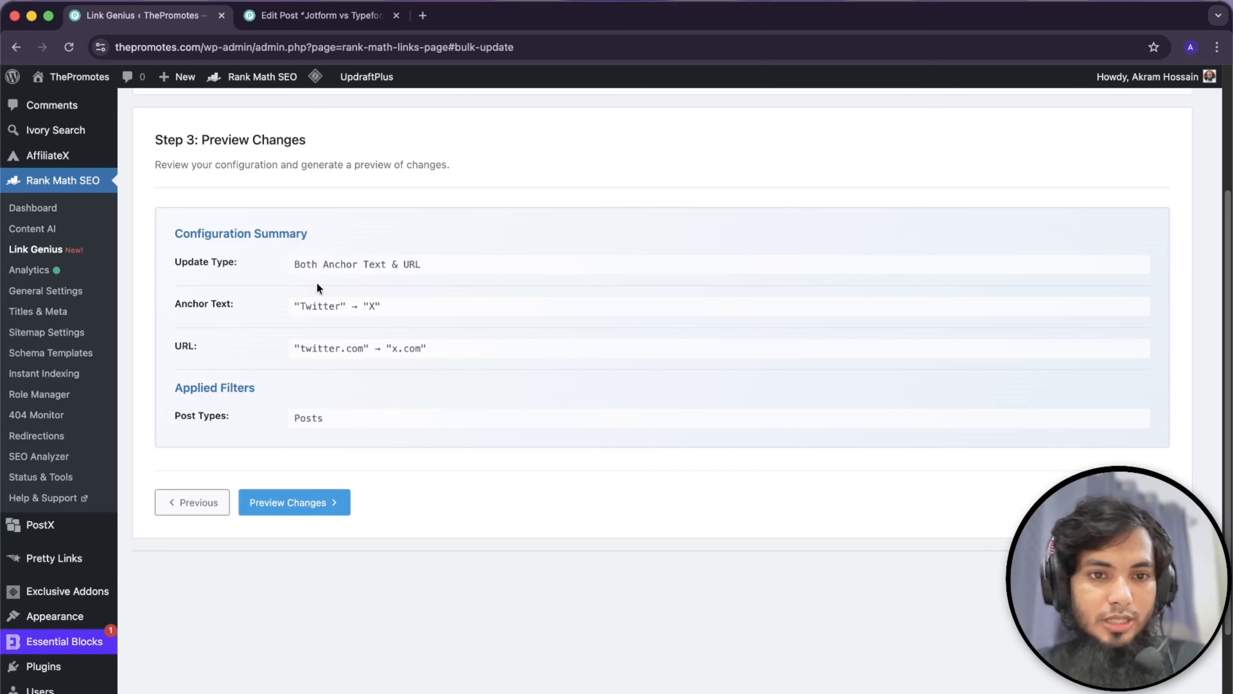
click(295, 502)
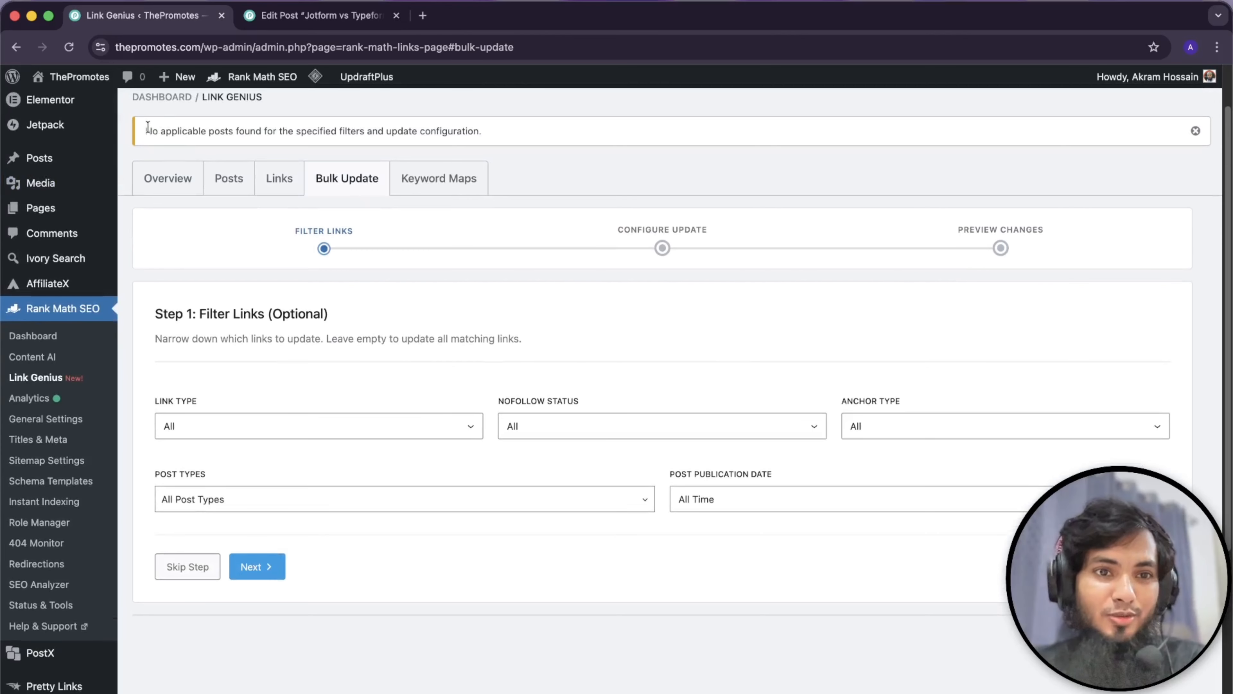
drag(147, 128, 451, 143)
click(652, 146)
- Leave the link filters at their defaults and set the anchor text rule to find 2023 and replace it with 2026
scroll(653, 147, down, 5)
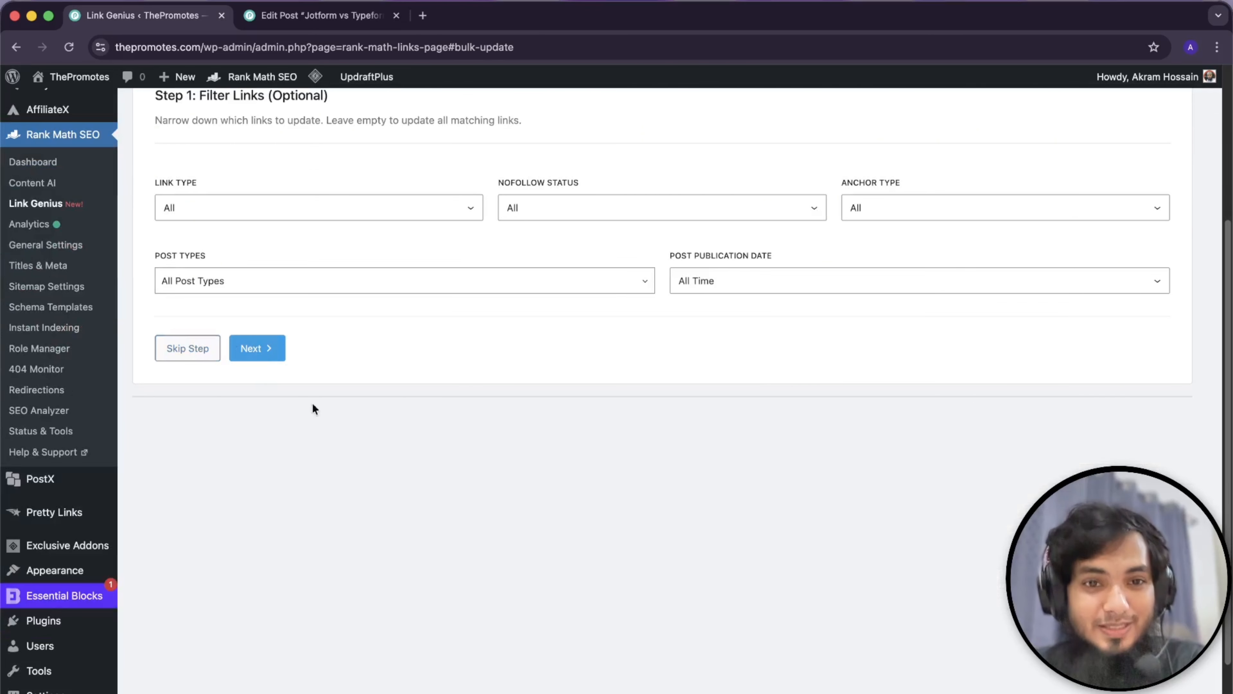
scroll(389, 393, up, 1)
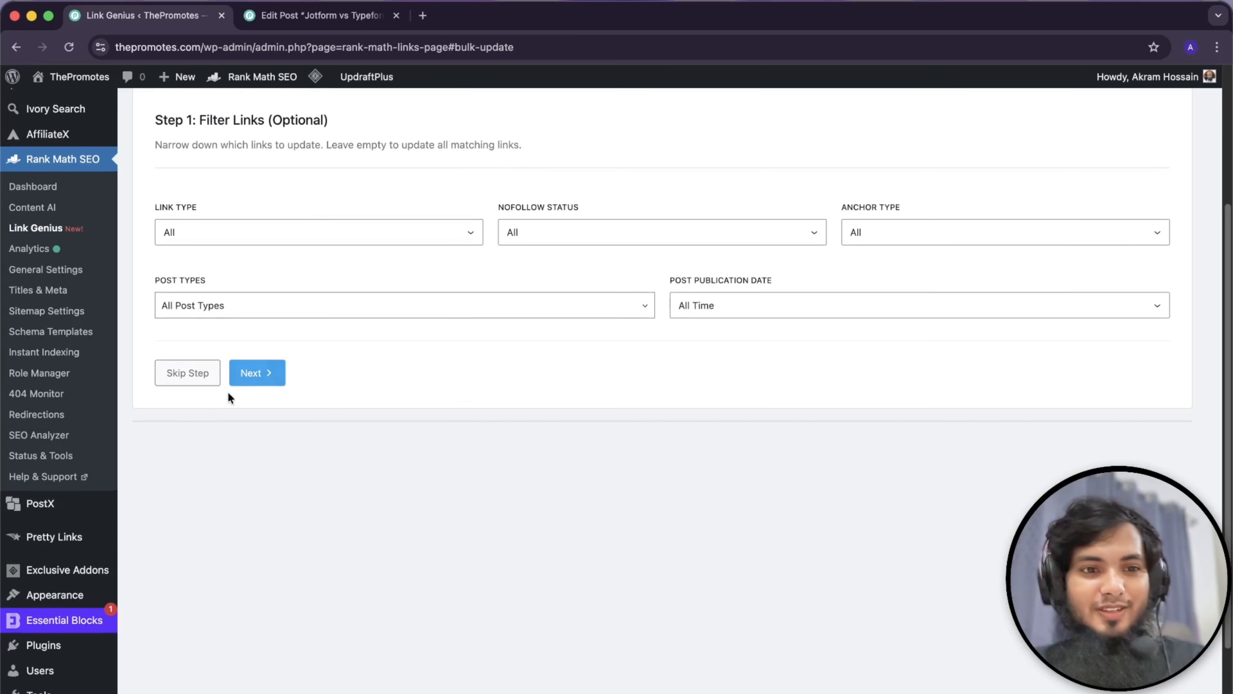
click(250, 372)
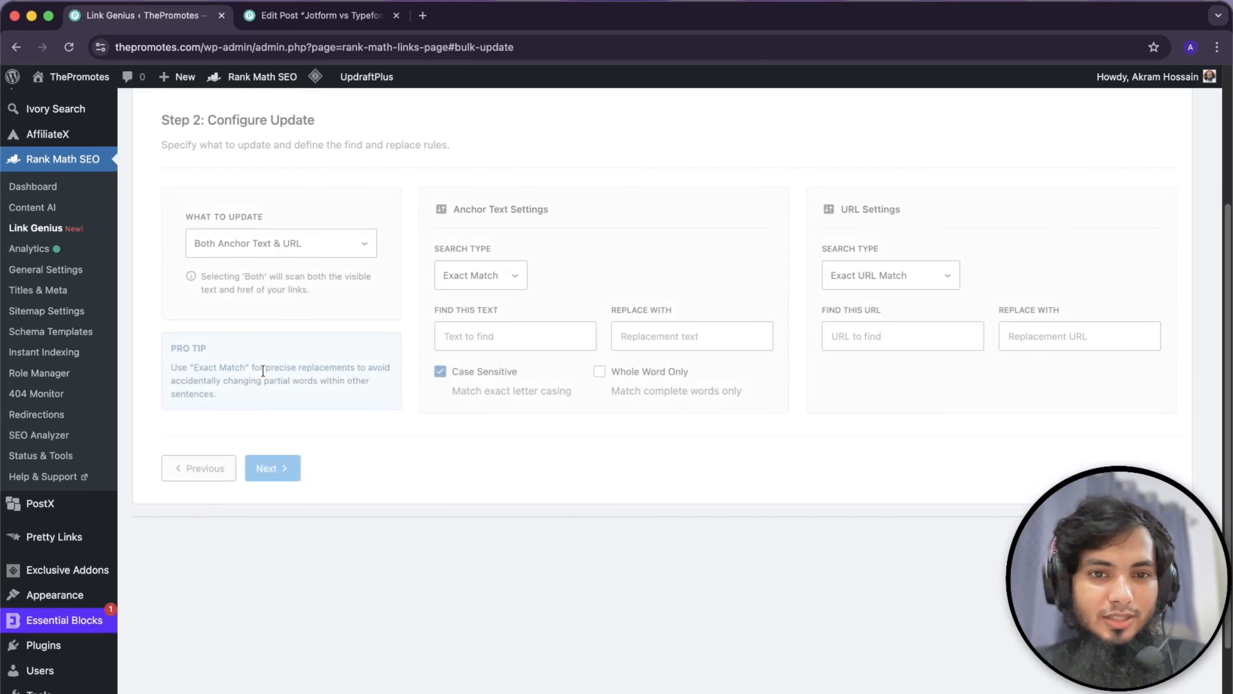
click(499, 336)
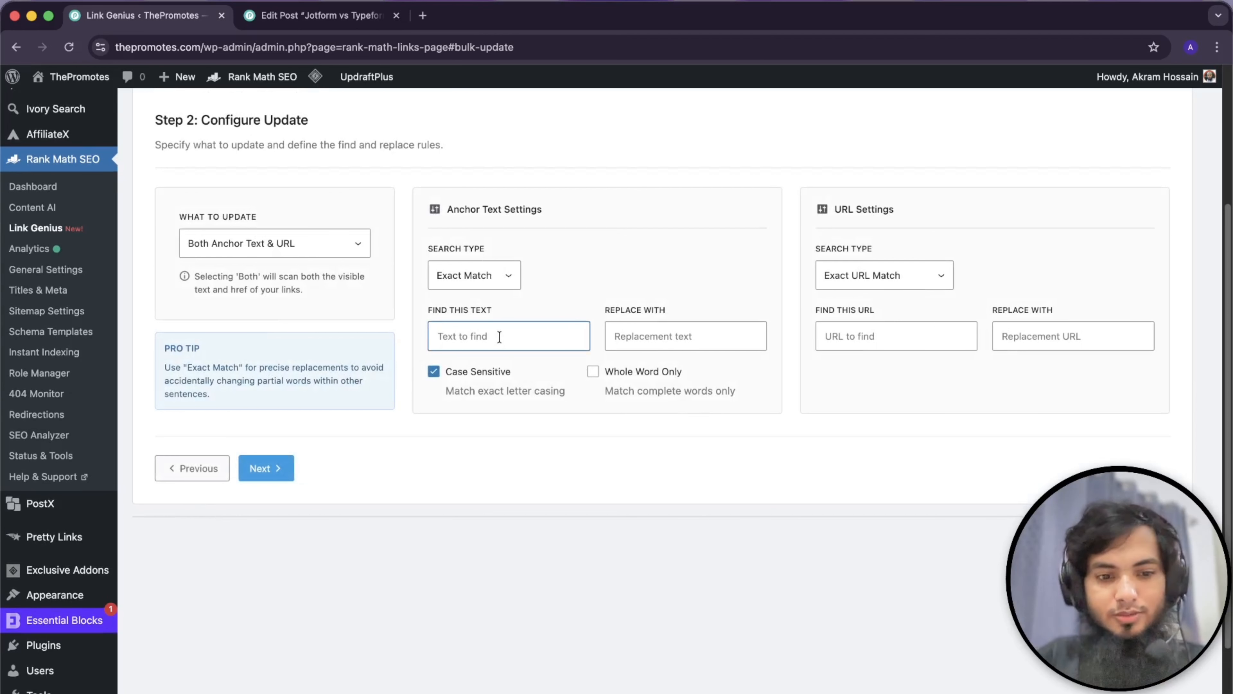
text(2023)
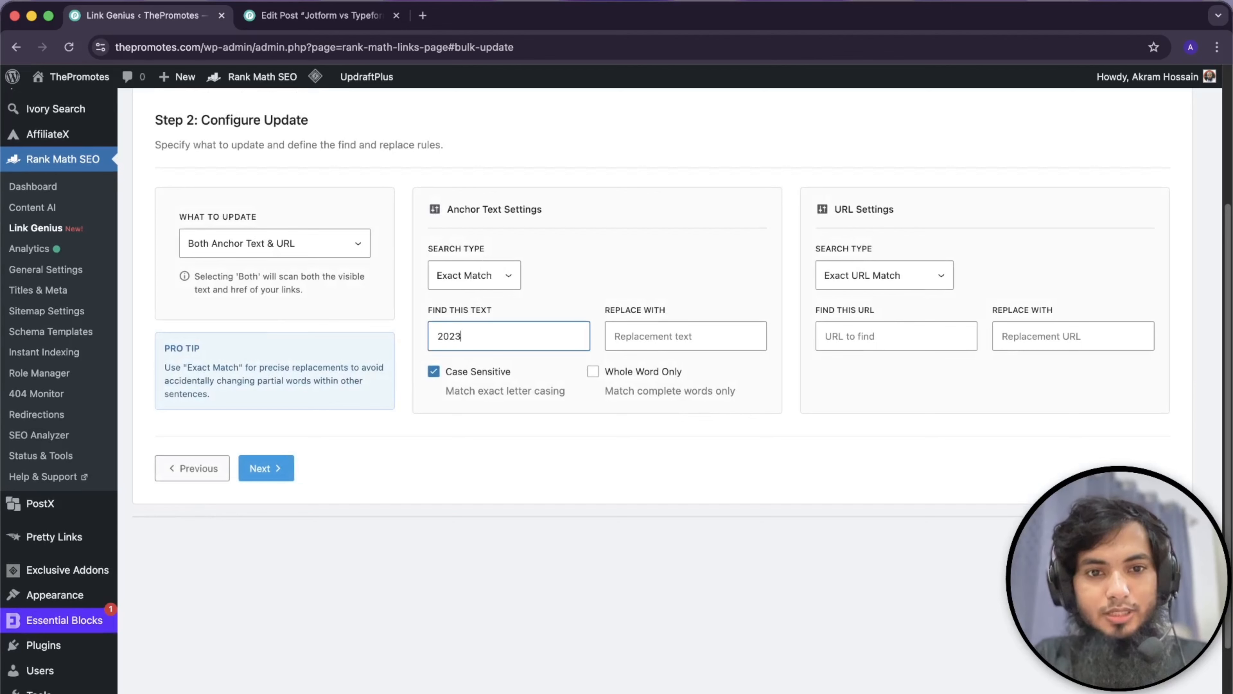
key(Tab)
text(2026)
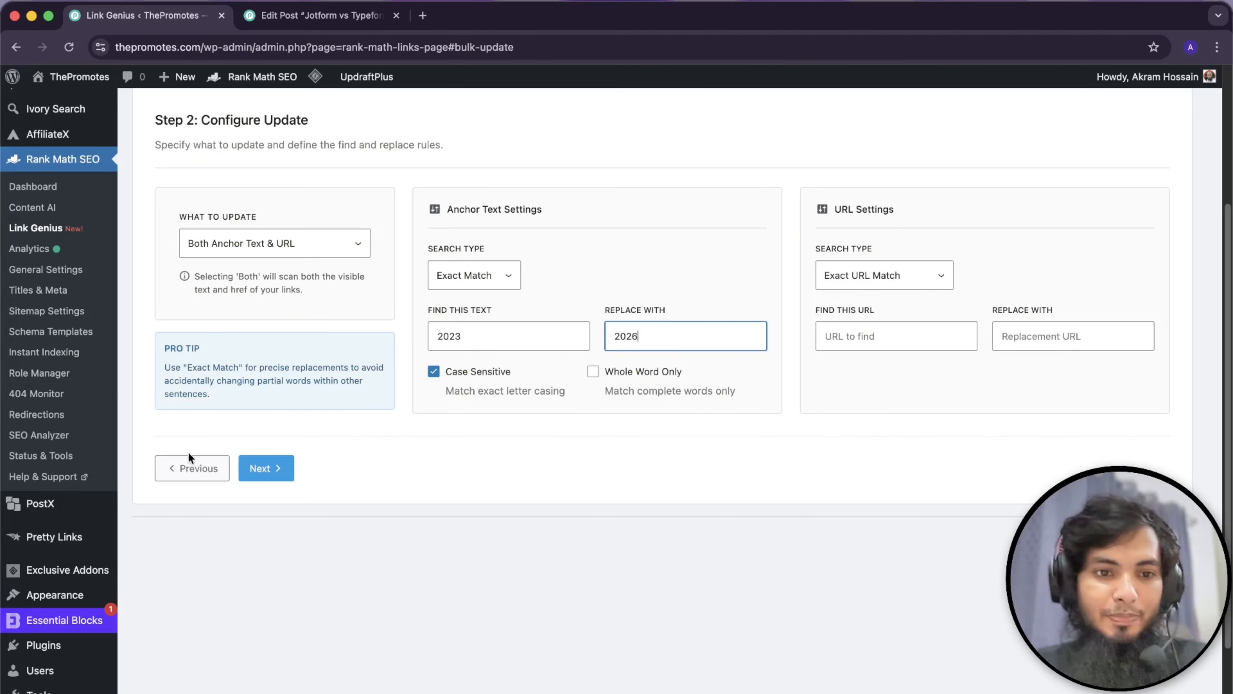
click(267, 469)
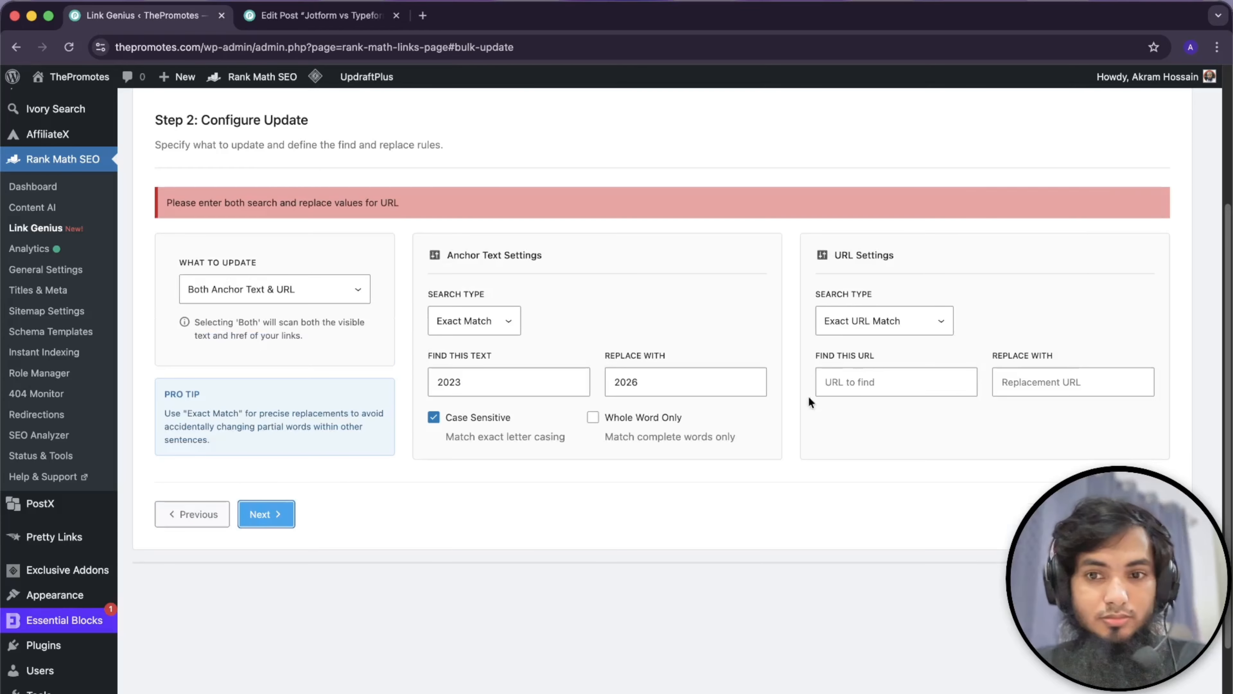
- Set the URL rule to find "x.com" and replace it with "x.com", and generate the preview of changes
click(864, 383)
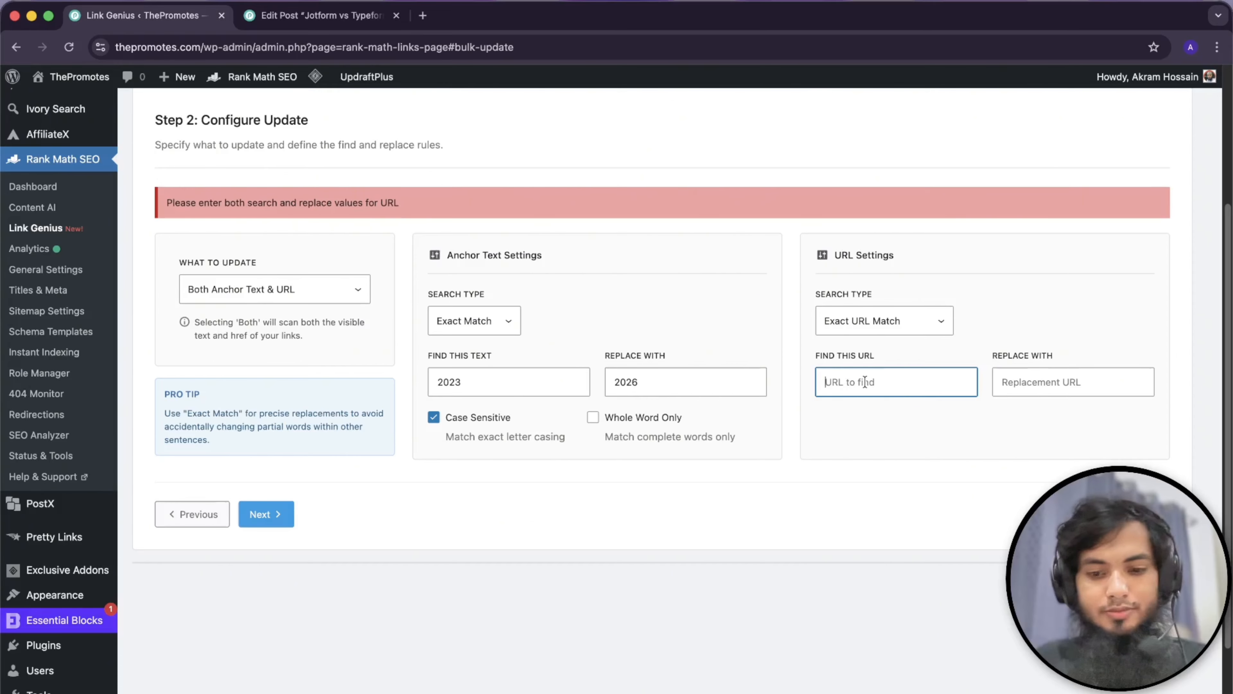
text(x.com)
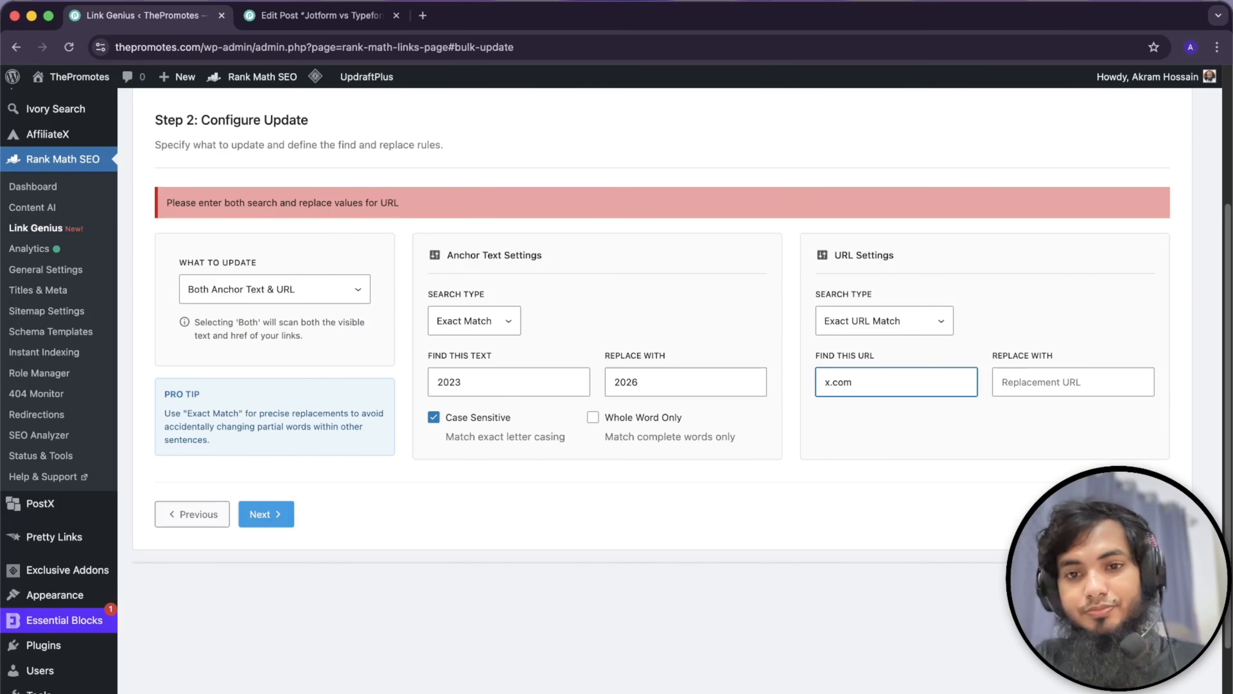
key(Tab)
text(x)
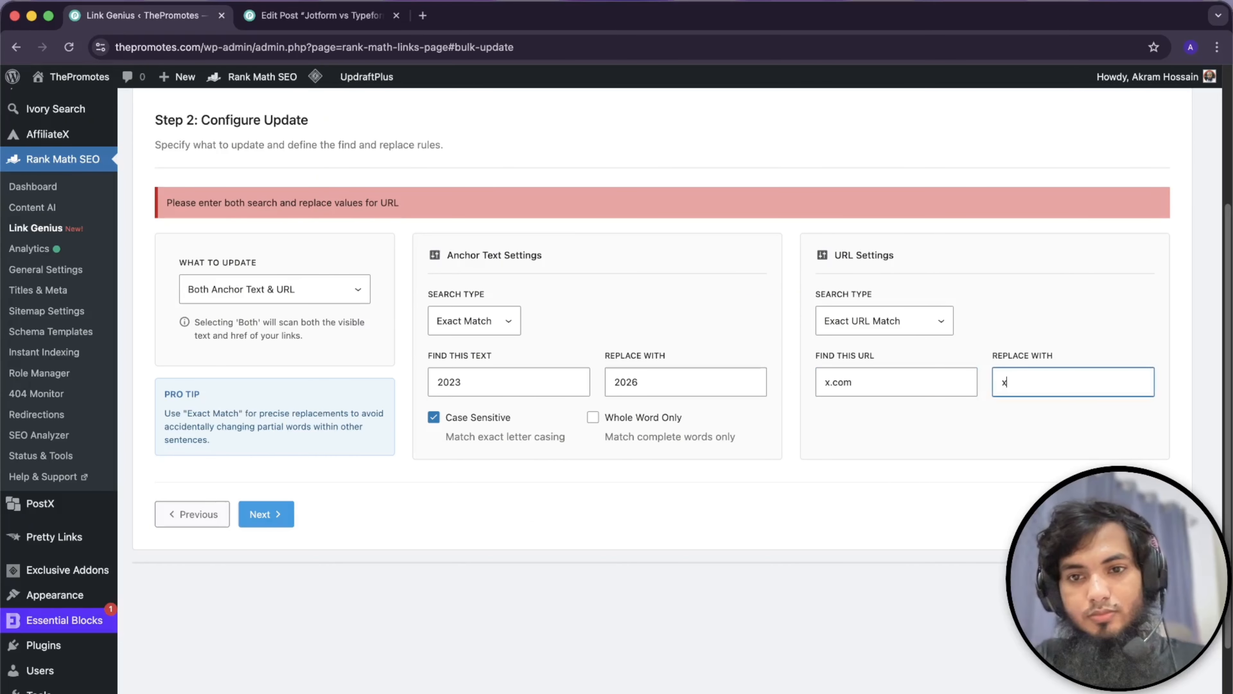
text(.com)
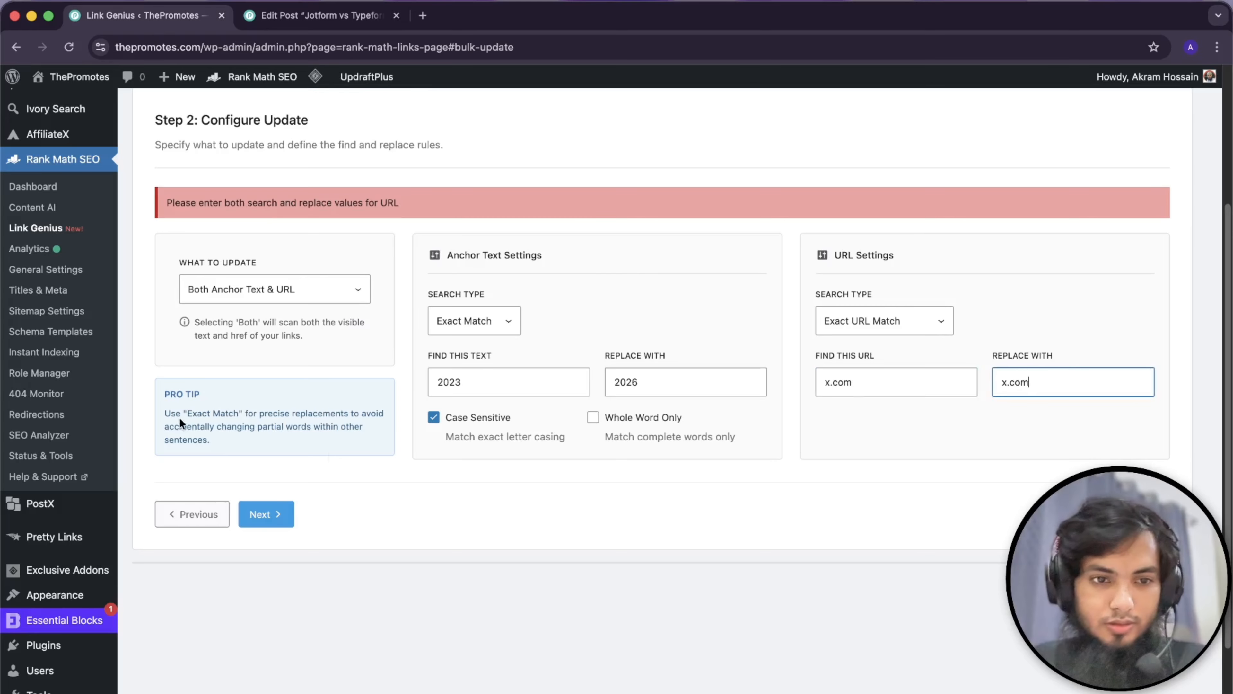
click(266, 511)
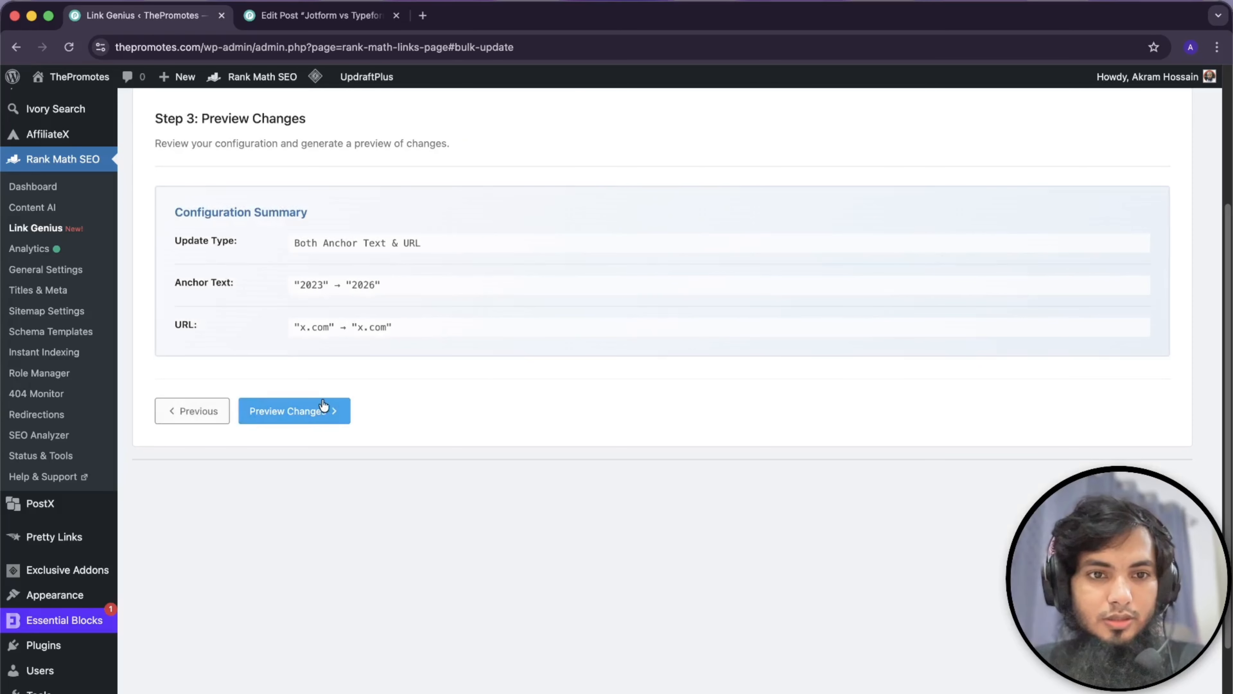
click(322, 409)
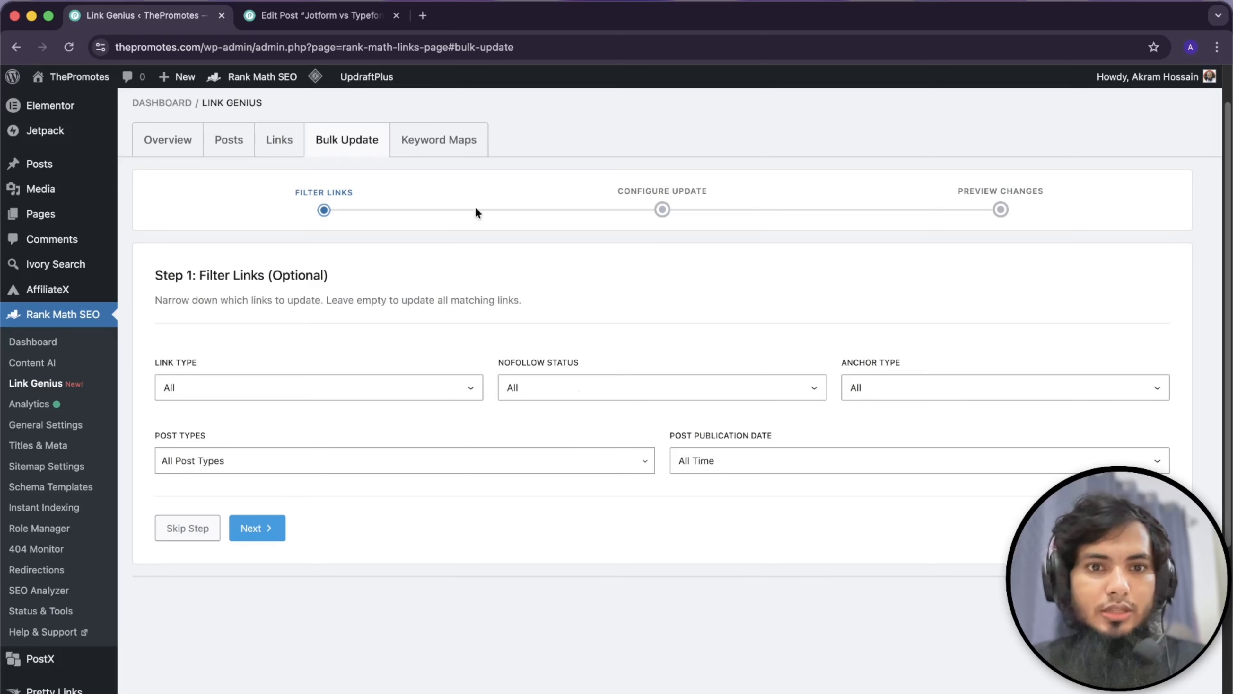
- Open the keyword maps and start a new keyword map named "Appsumo"
click(447, 144)
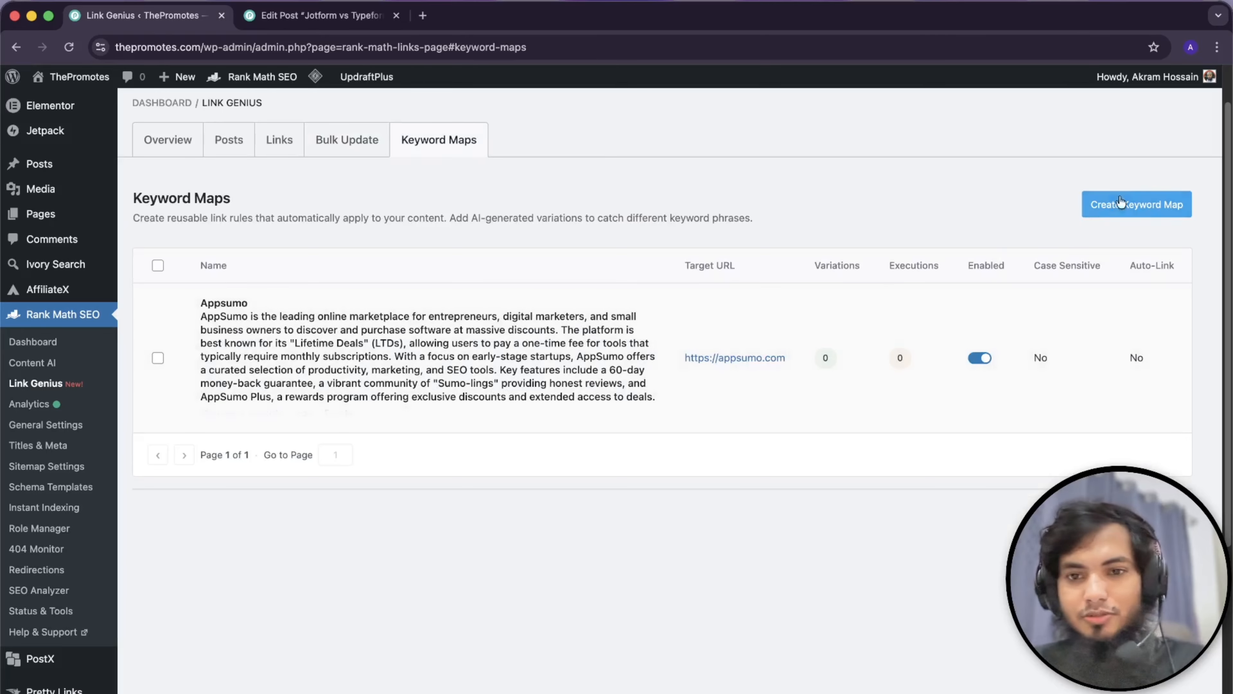
click(1131, 207)
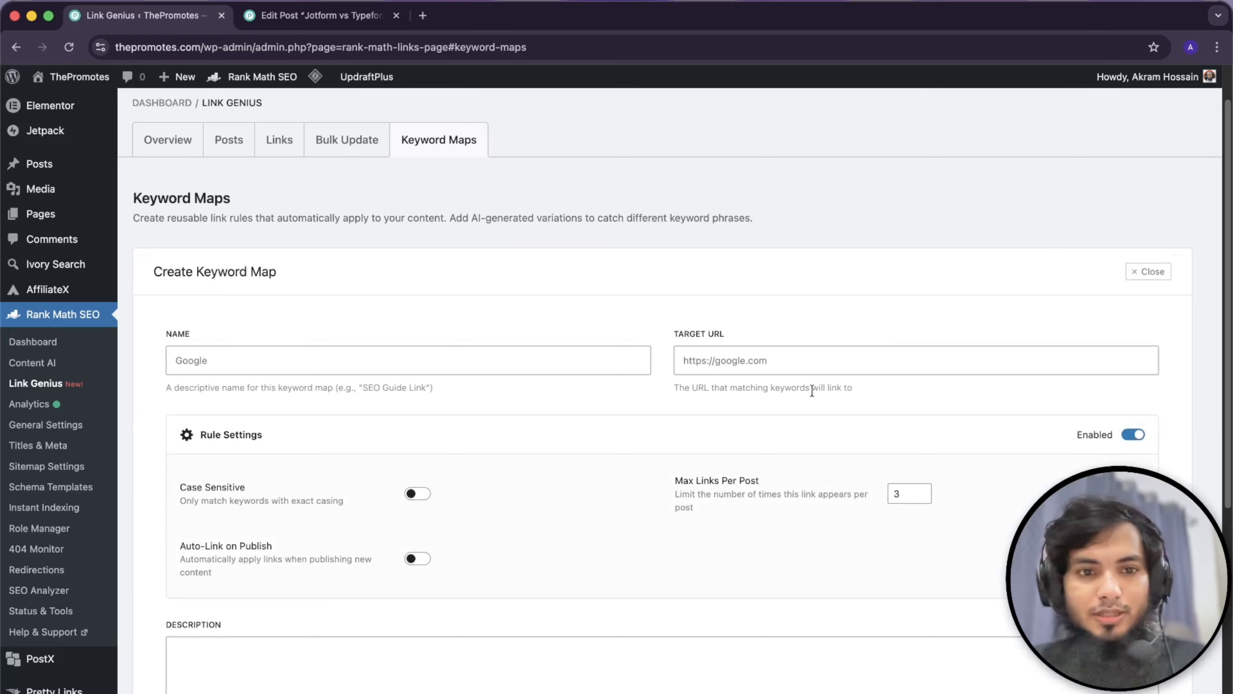
click(258, 367)
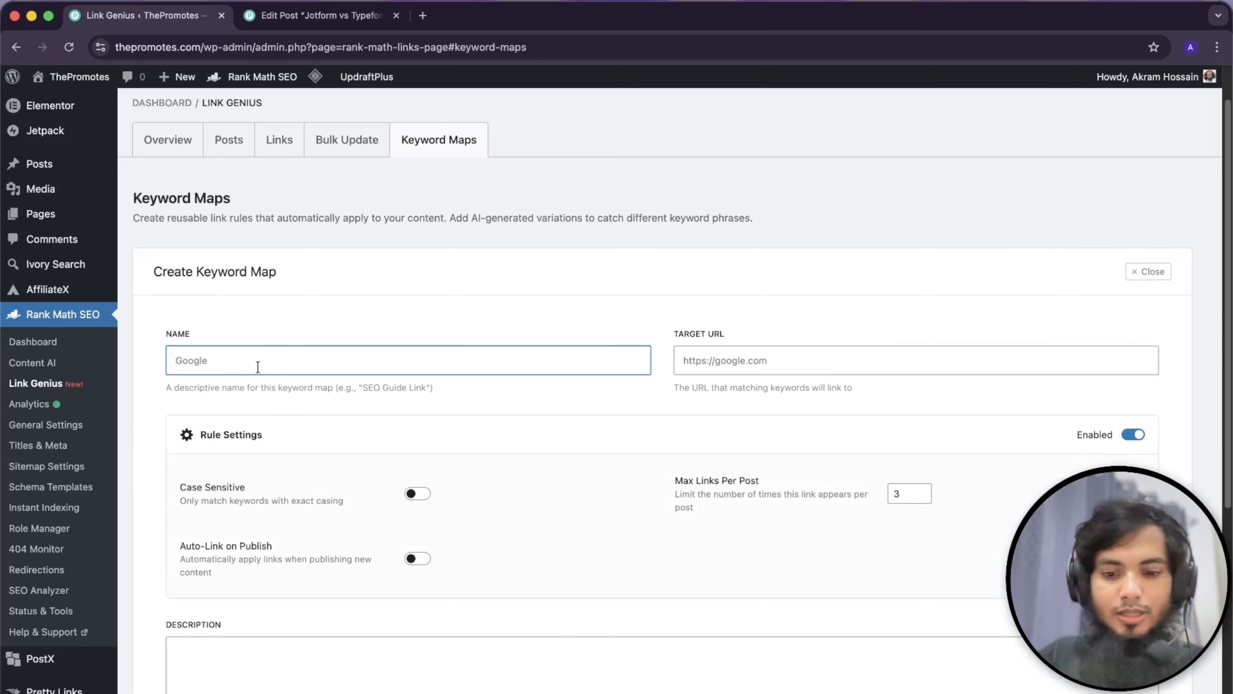
text(Appsumo)
key(Tab)
text(h)
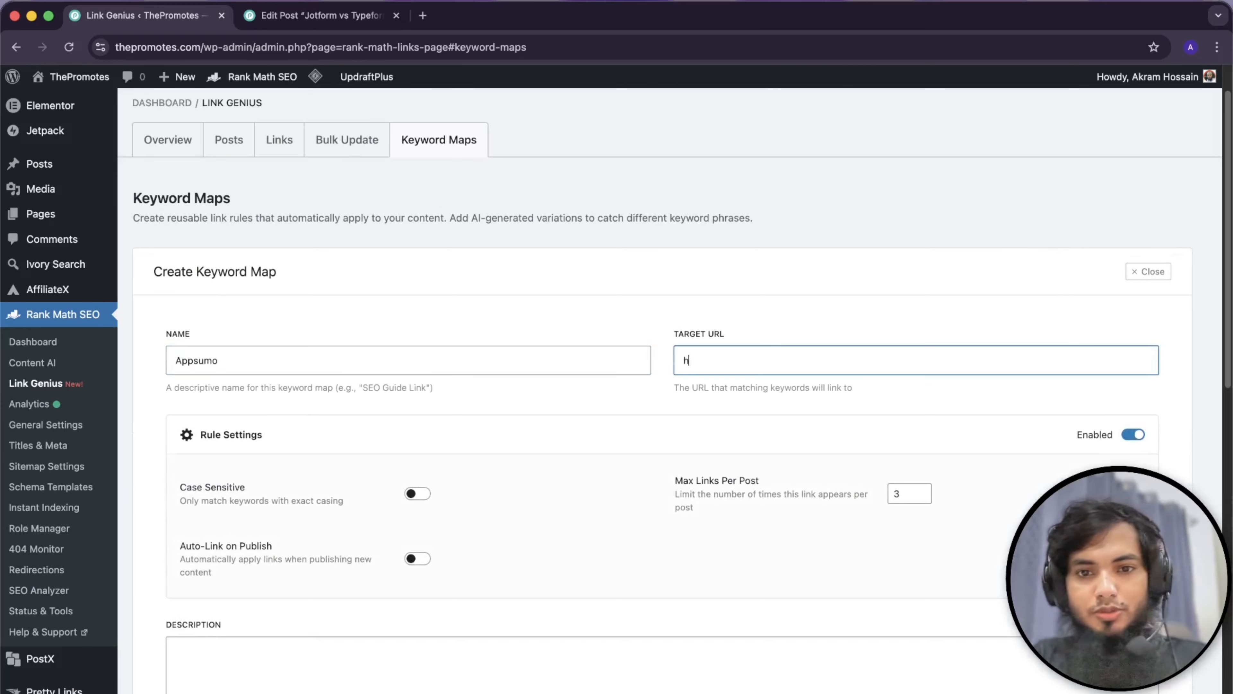
text(ttps://)
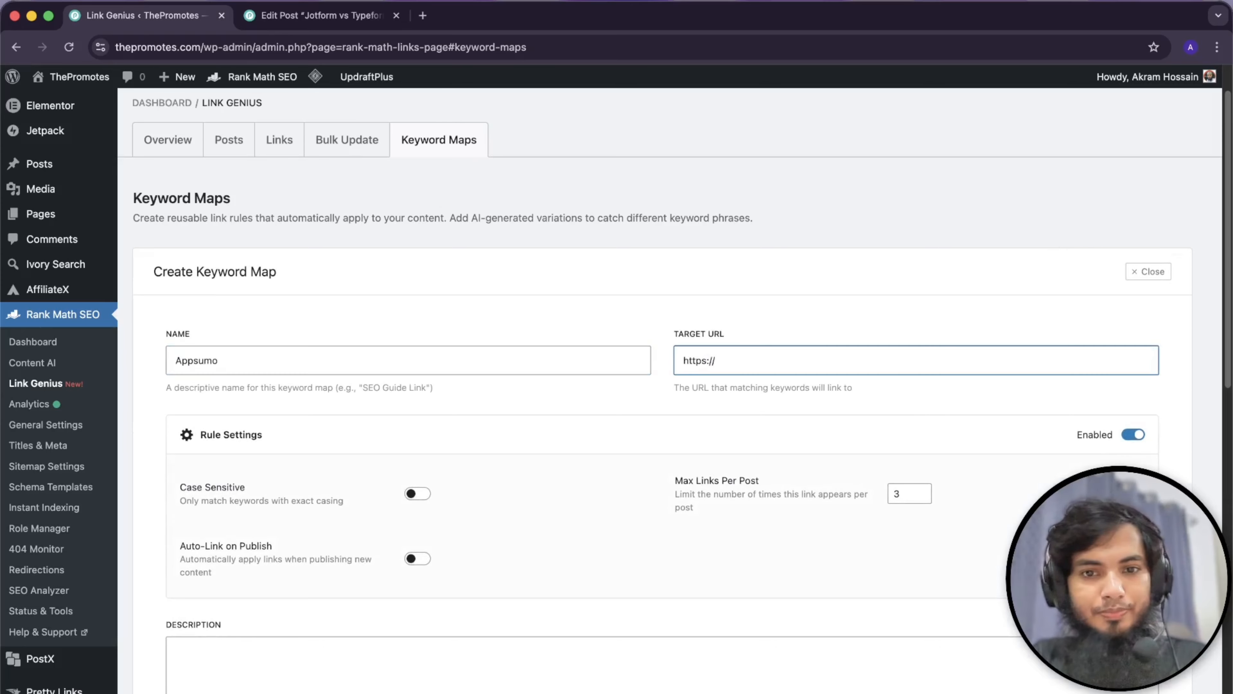
text(apps)
key(super+a)
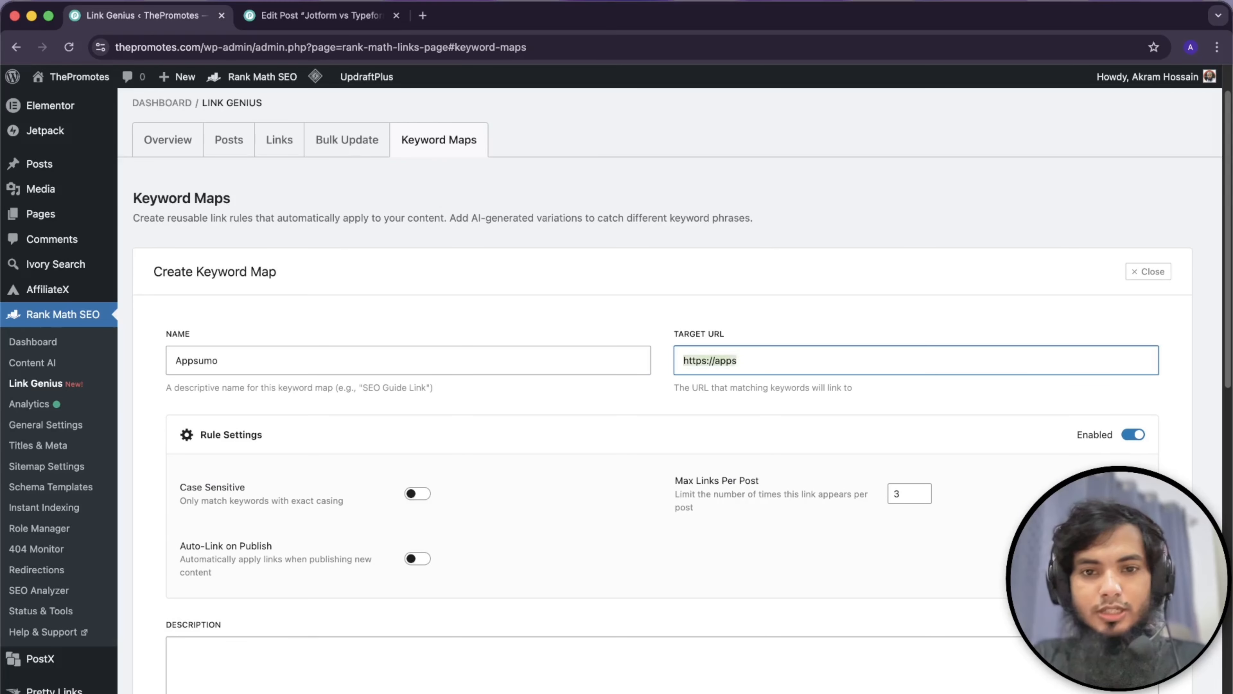
key(BackSpace)
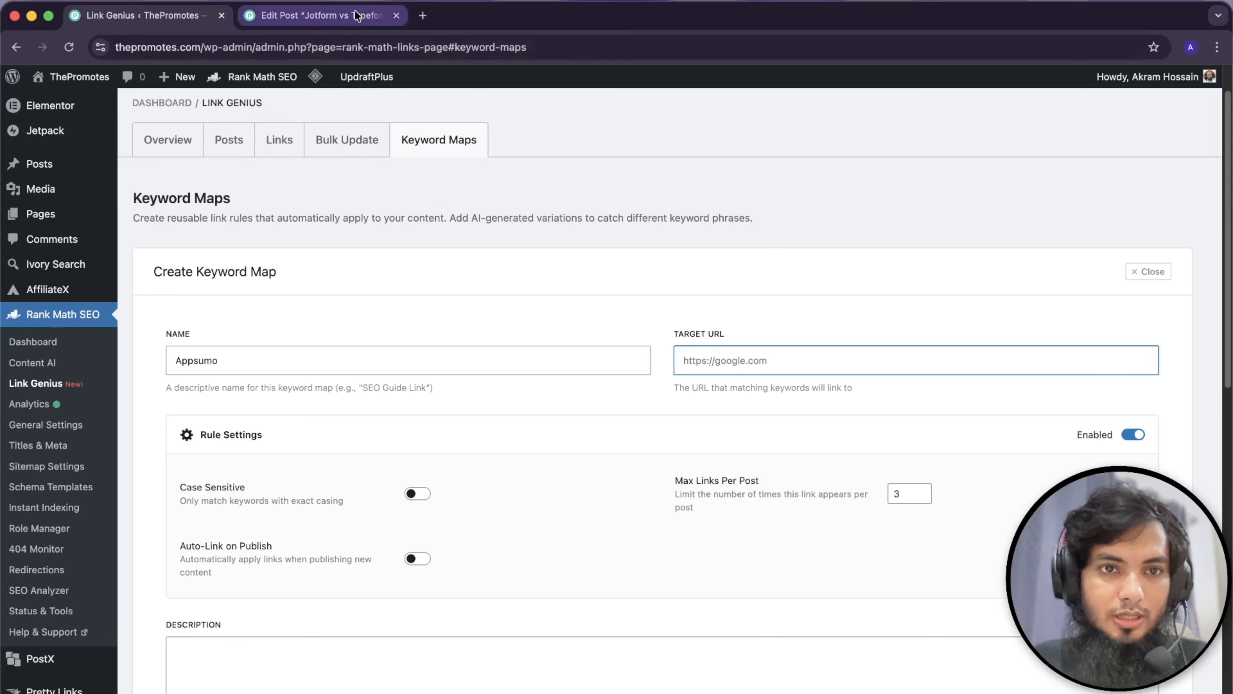
- Check the link behind "Typeform" in the "Typeform Features" heading of the Jotform vs Typeform post, and leave the post editor
click(320, 15)
scroll(607, 484, up, 15)
scroll(605, 485, down, 20)
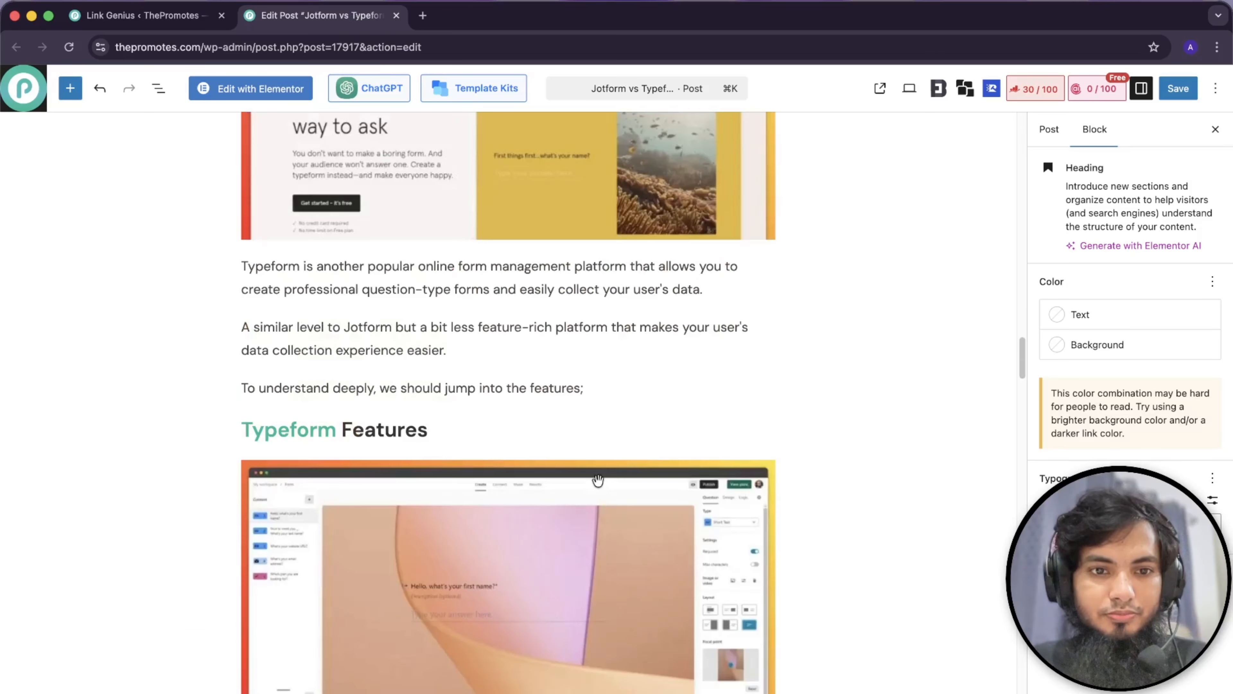
click(290, 428)
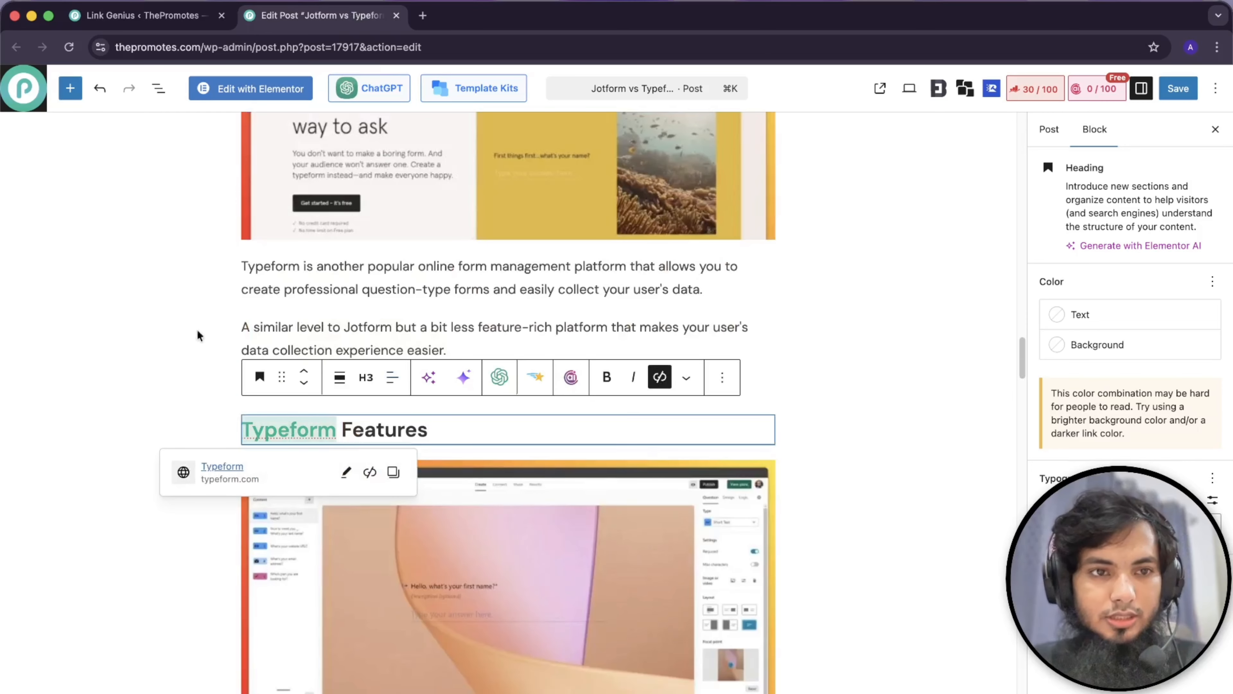
click(24, 87)
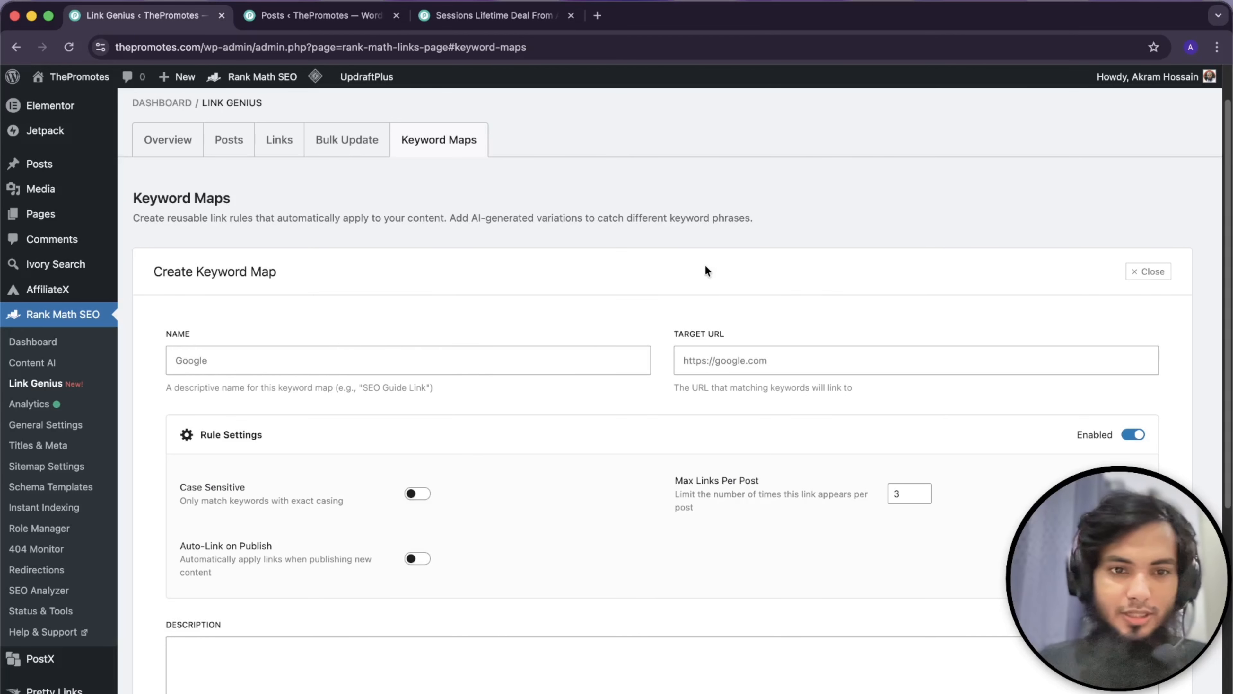
click(320, 358)
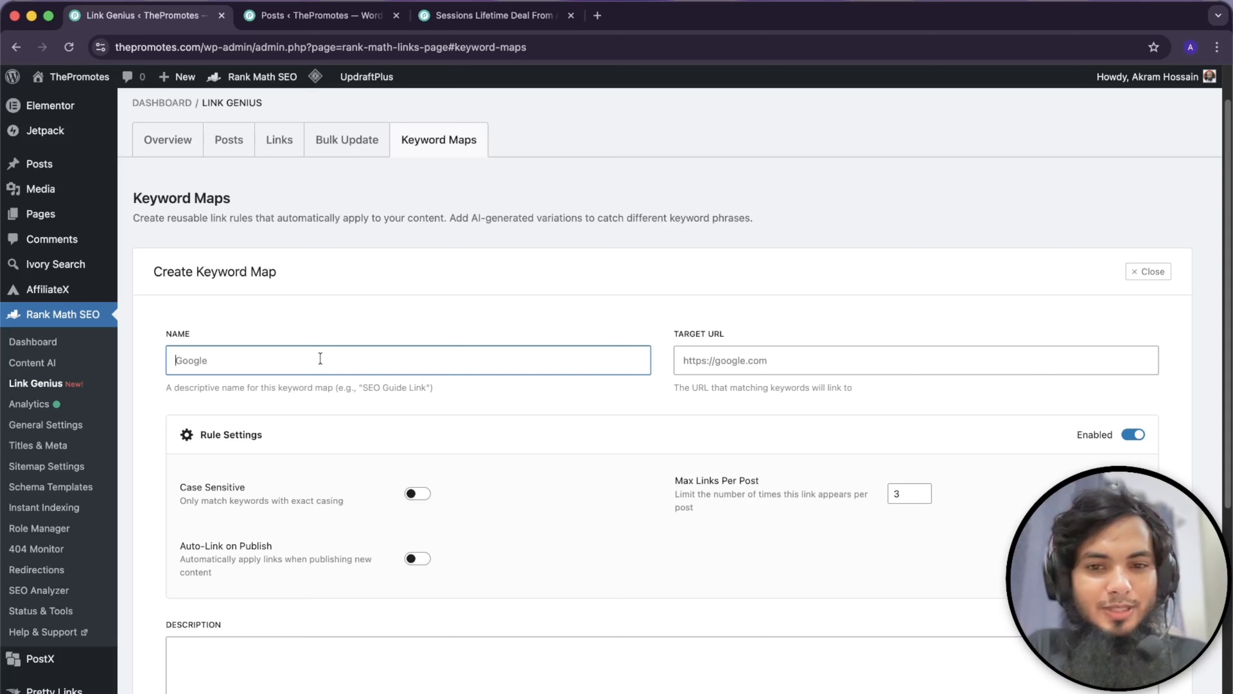
text(Appsumo)
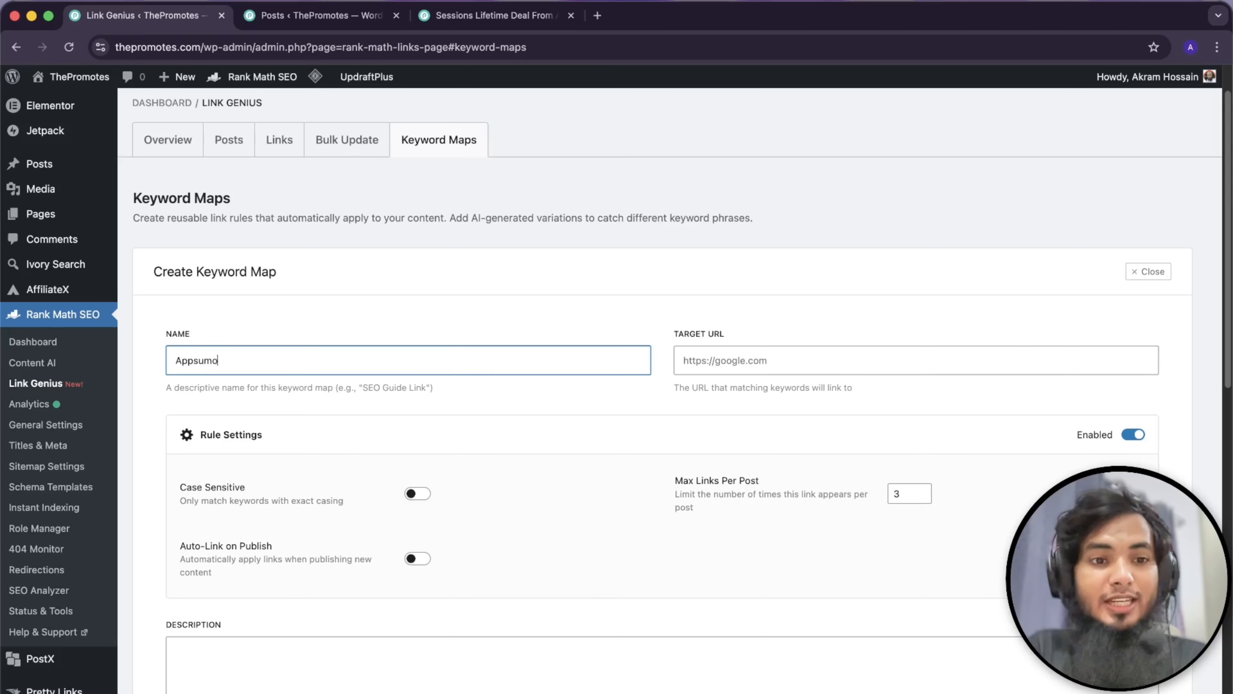
key(Tab)
text(https://appsumo.8odi.net/DVVD0n)
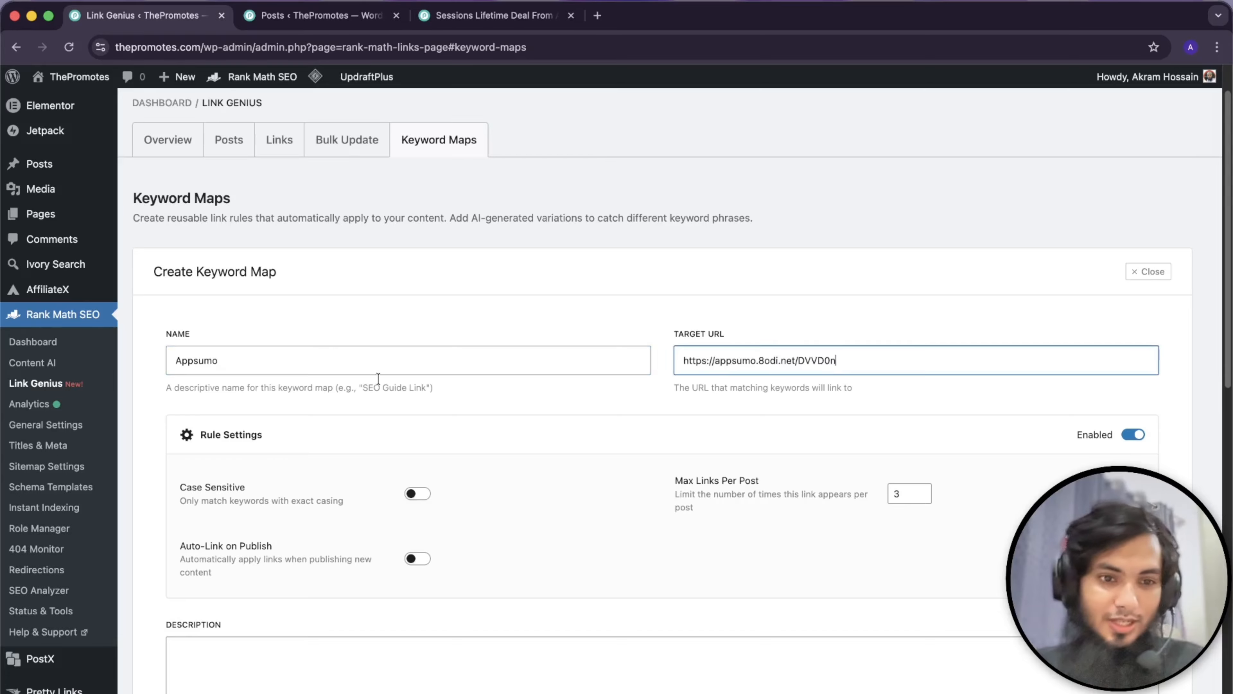
scroll(388, 388, down, 2)
scroll(522, 515, down, 6)
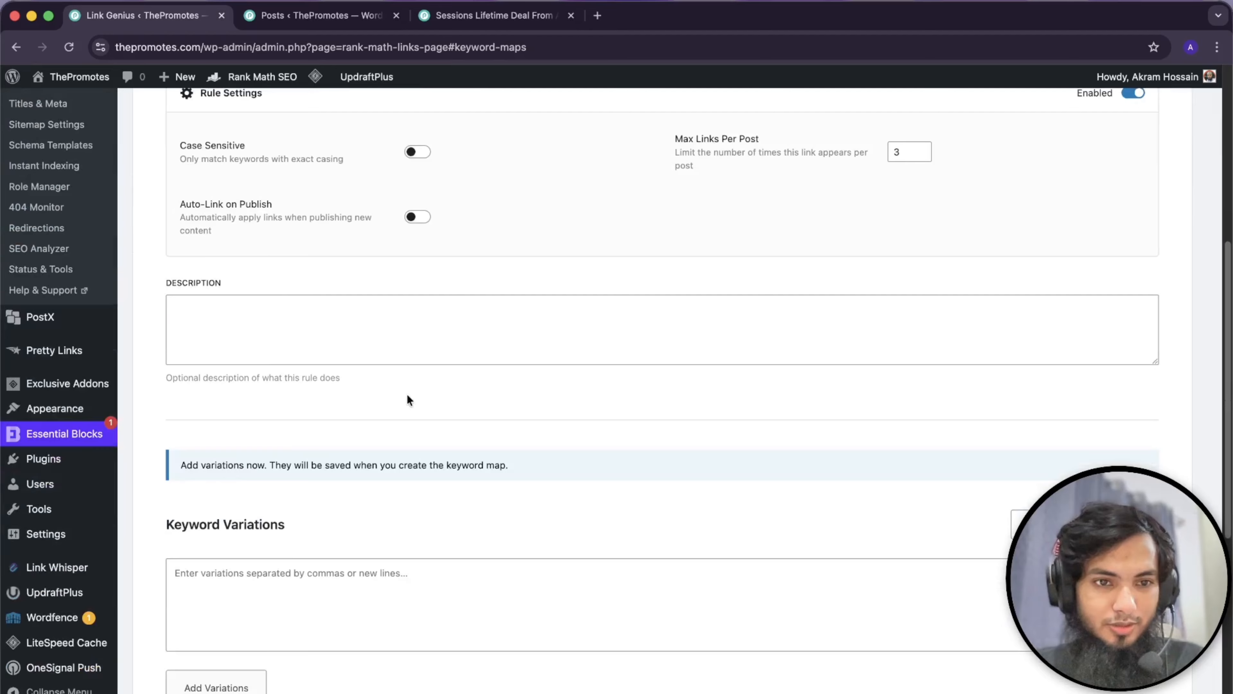
click(377, 340)
scroll(685, 410, down, 3)
scroll(750, 434, down, 10)
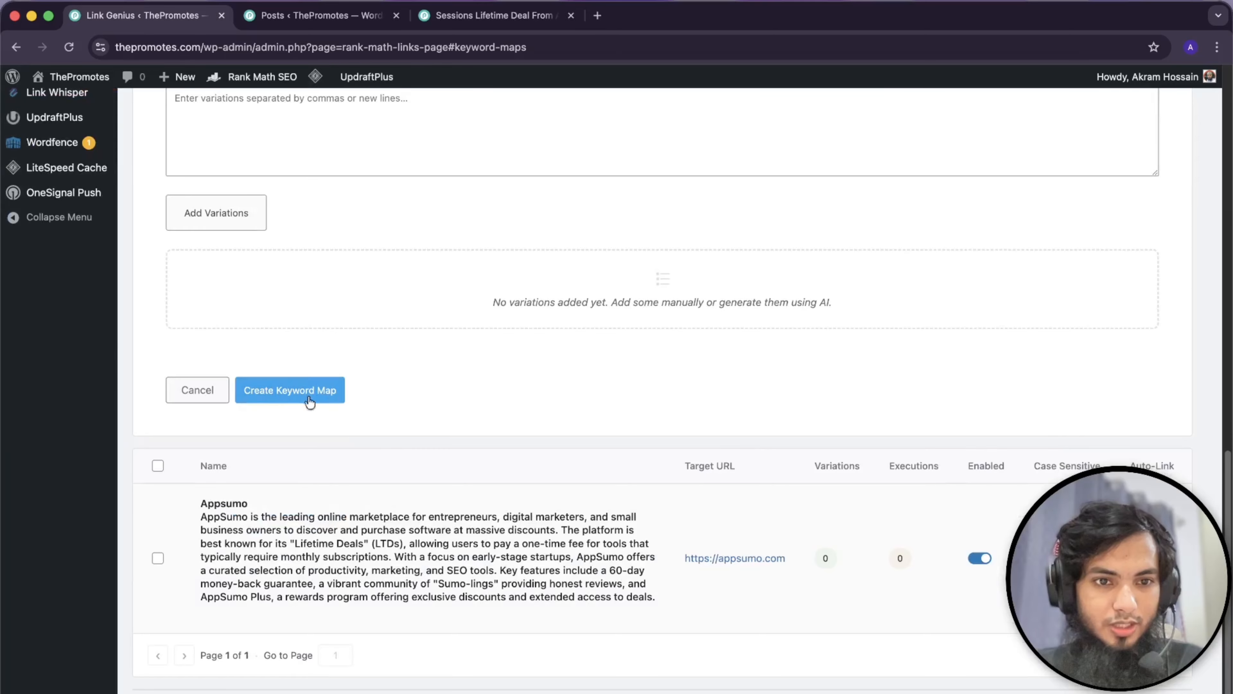
click(310, 391)
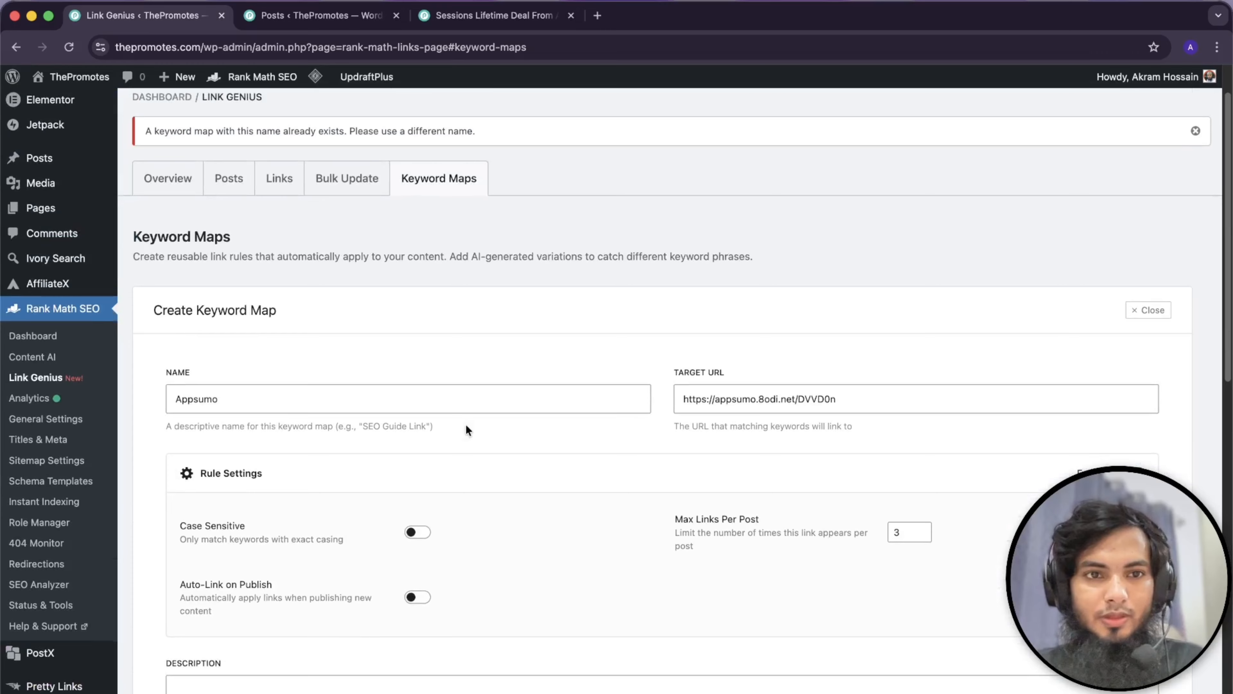
scroll(465, 424, down, 15)
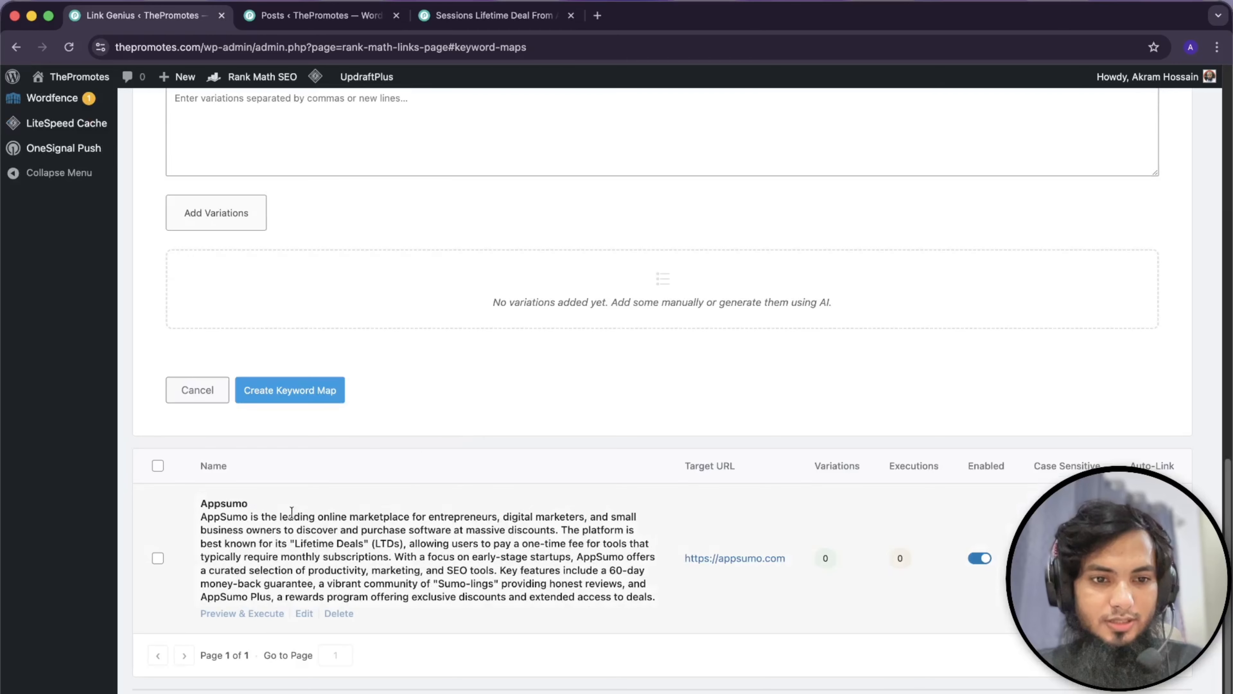
click(304, 613)
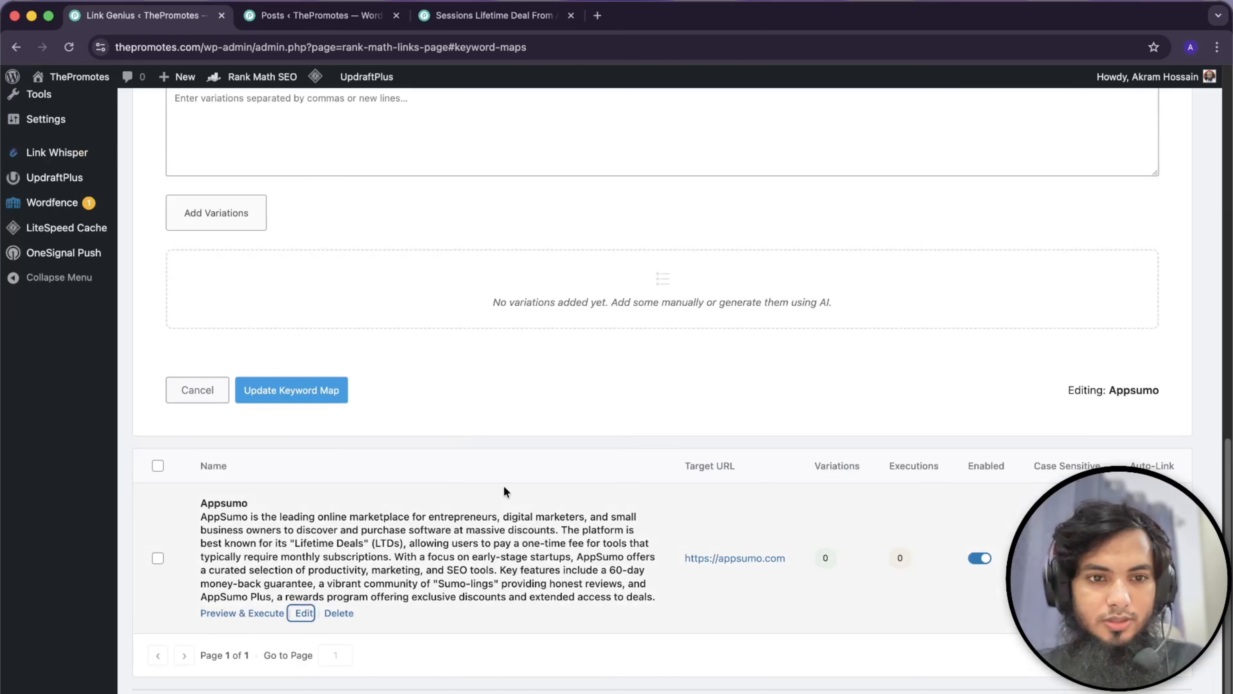
scroll(575, 479, up, 15)
click(785, 410)
key(super+a)
text(https://appsumo.8odi.net/DVVD0n)
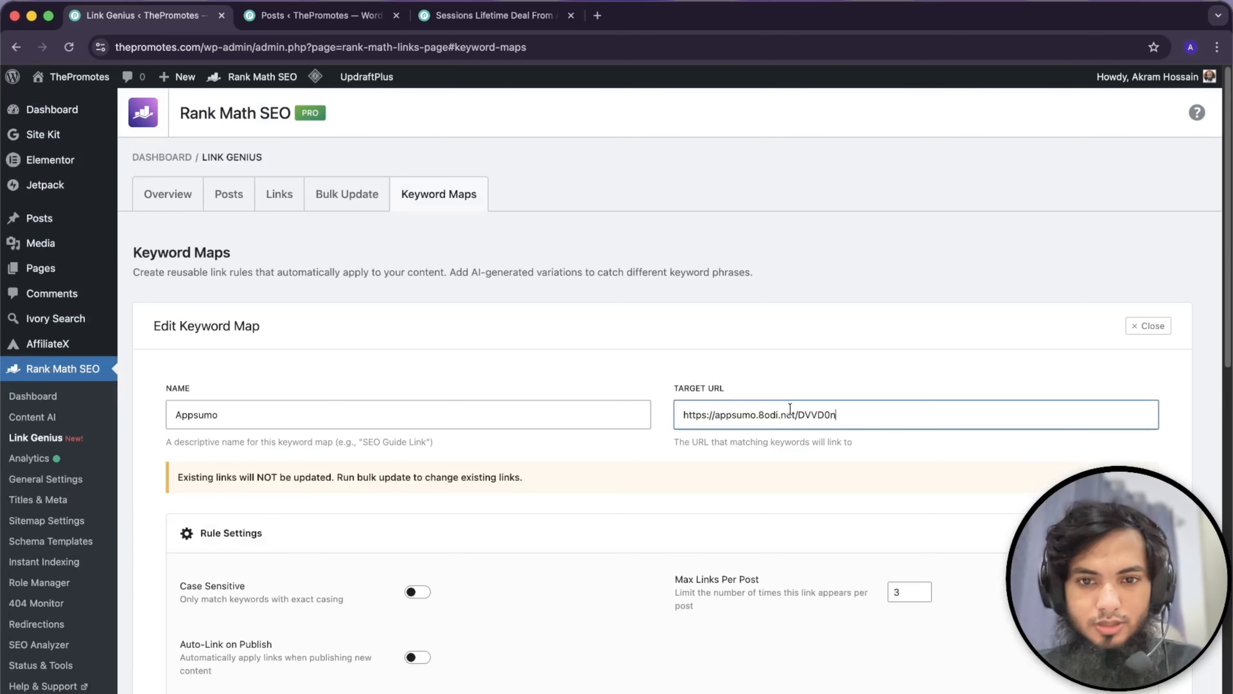
scroll(623, 386, down, 5)
scroll(612, 388, down, 10)
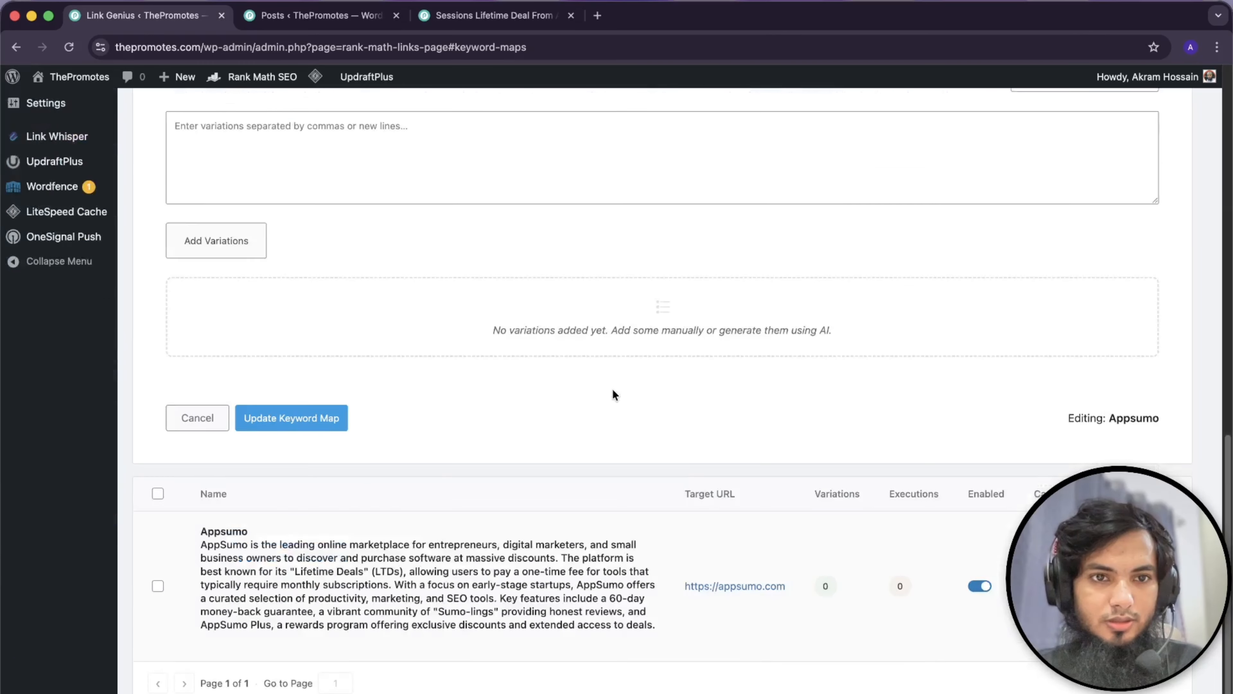
click(294, 392)
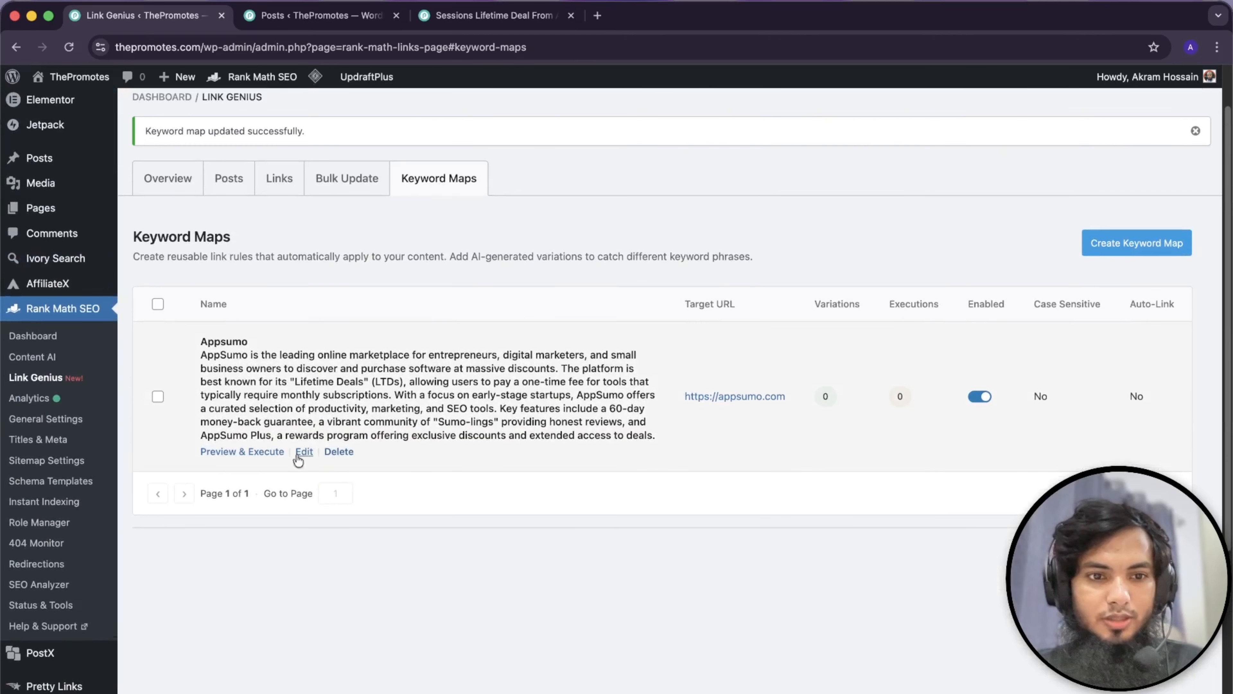
- Generate the link preview for the Appsumo keyword map and look over its summary of affected links and posts
click(256, 452)
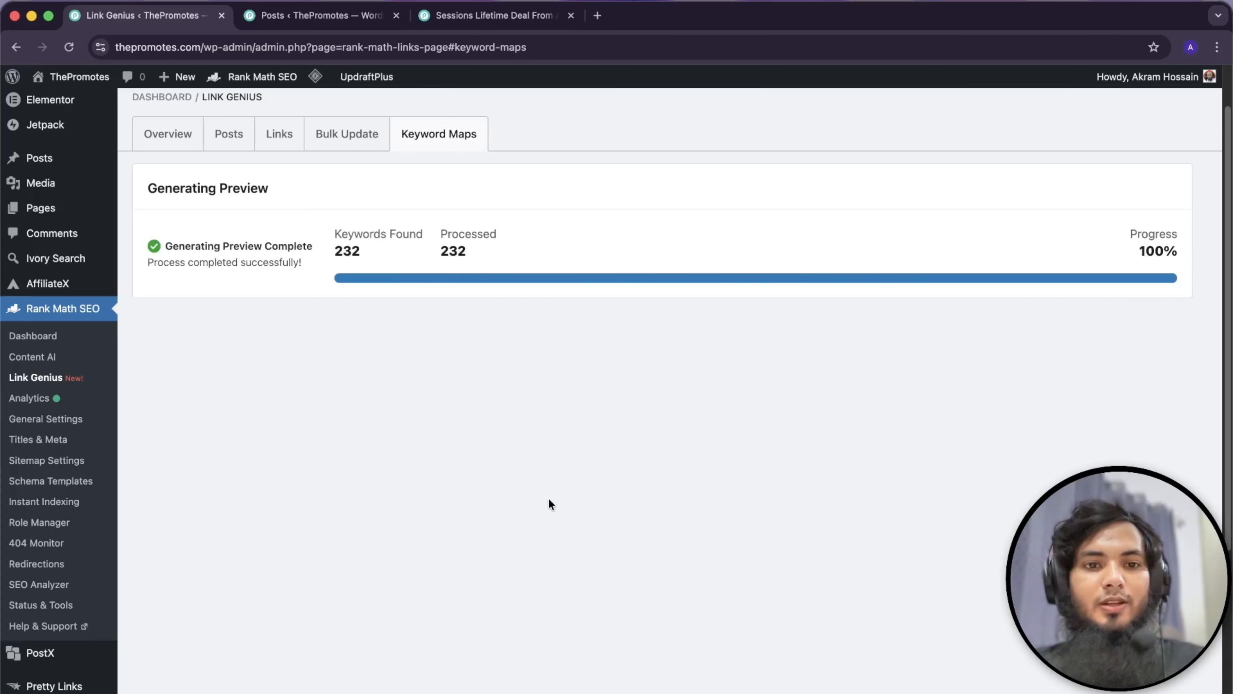
scroll(560, 456, down, 3)
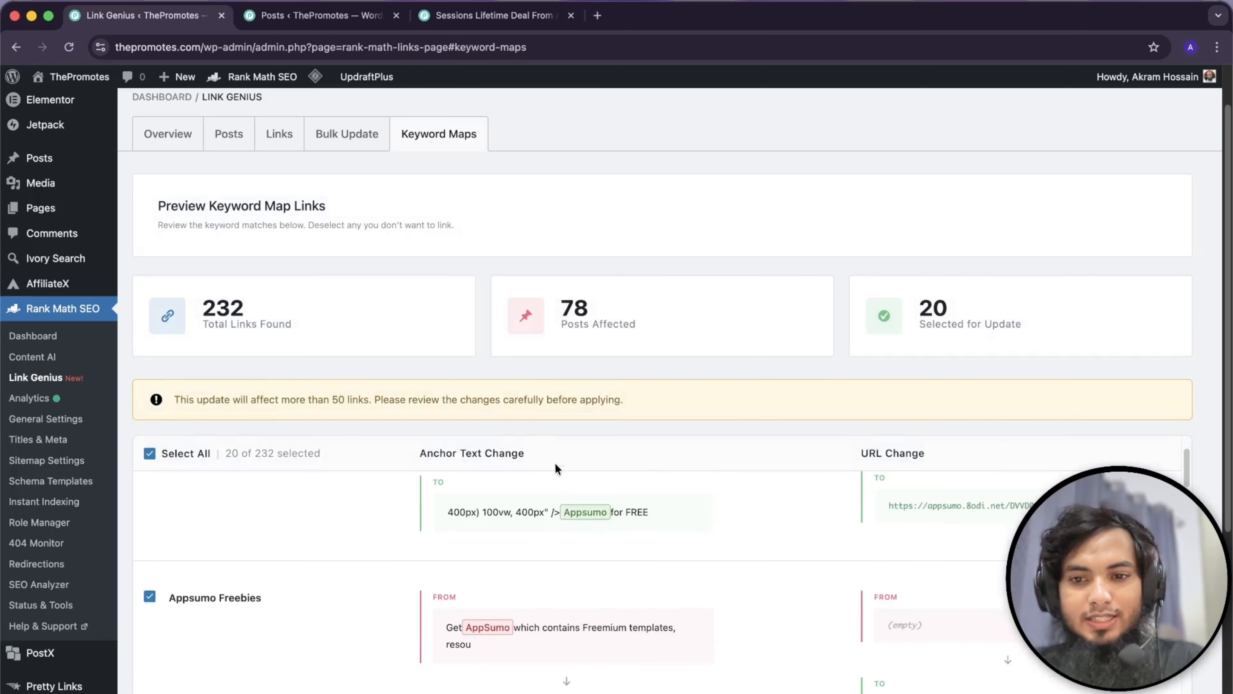
scroll(583, 527, up, 2)
scroll(643, 598, up, 2)
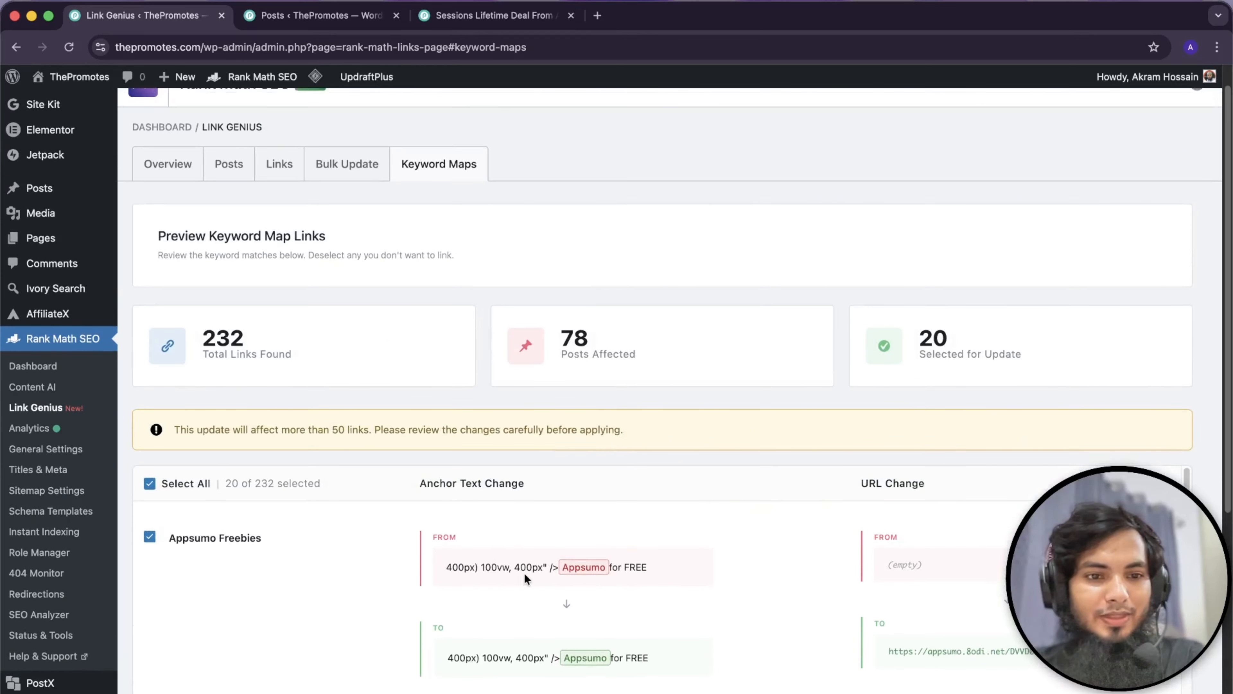
- Examine the anchor text and URL changes proposed for the first Appsumo Freebies match
scroll(411, 388, down, 3)
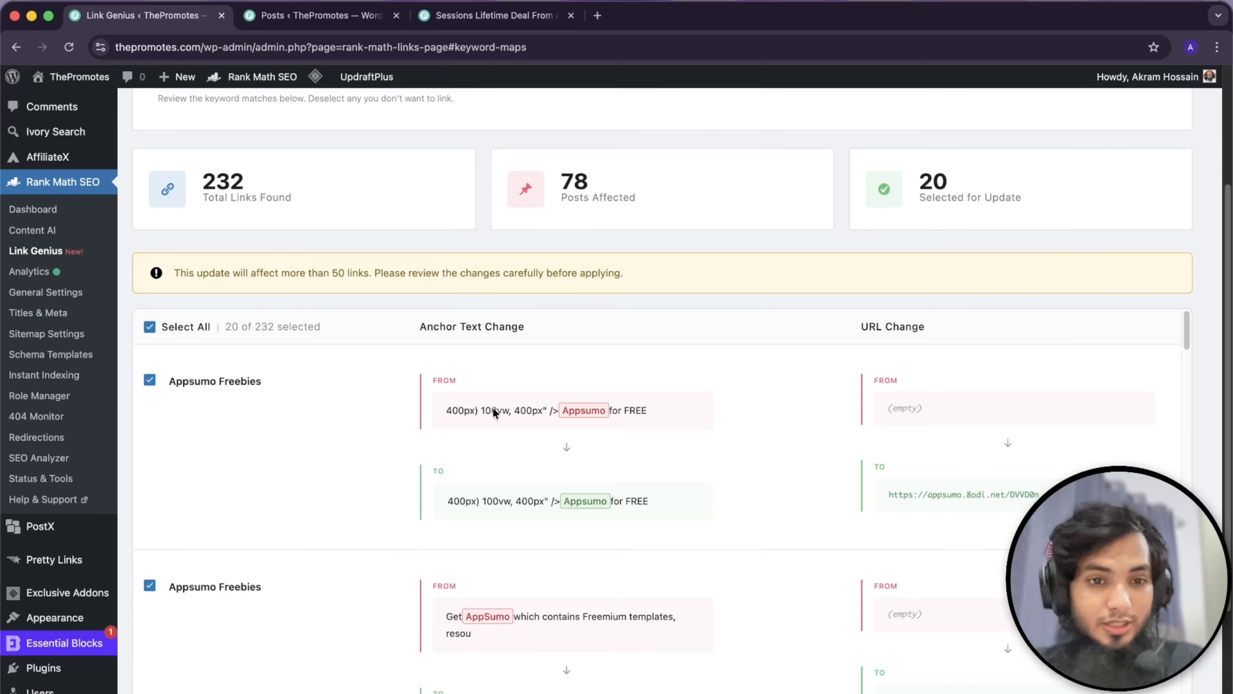
scroll(374, 442, down, 1)
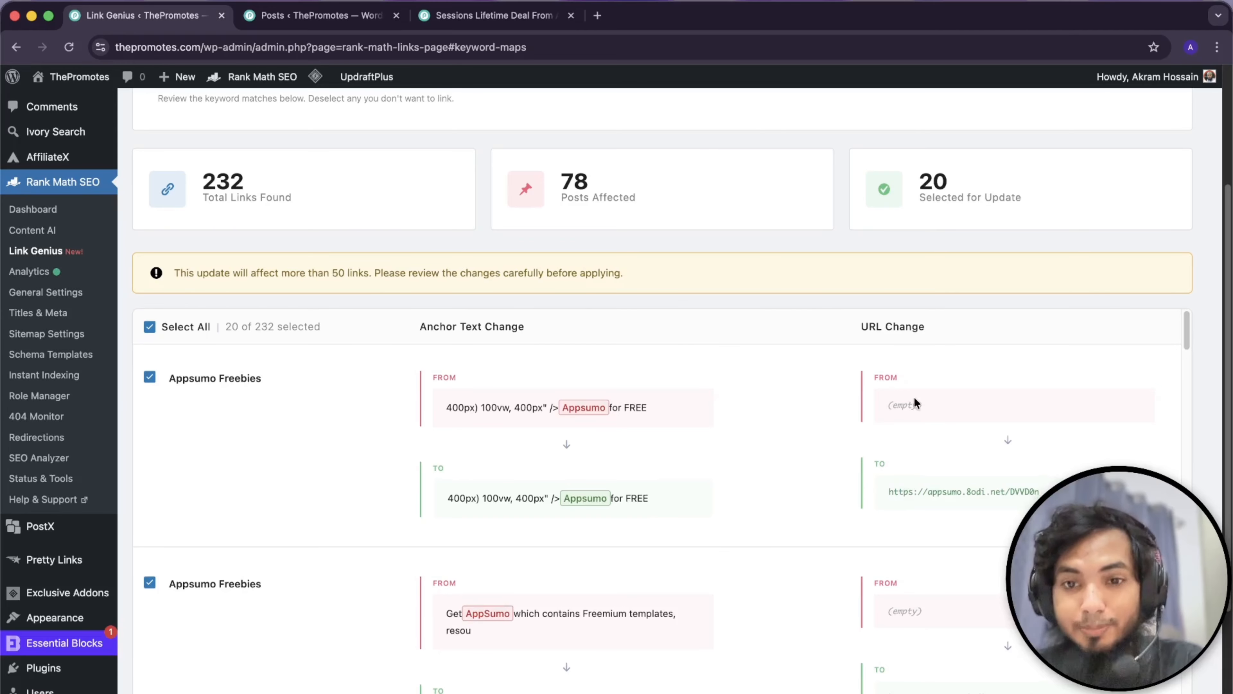
scroll(906, 422, down, 1)
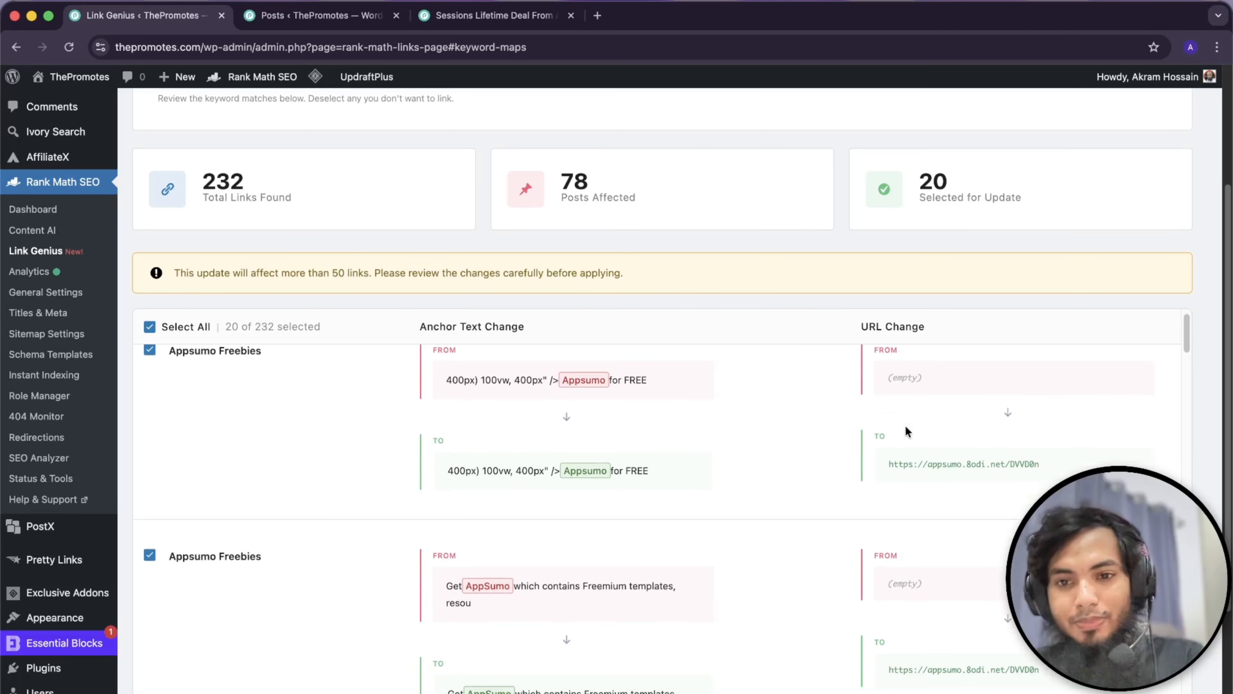
drag(884, 465, 1041, 466)
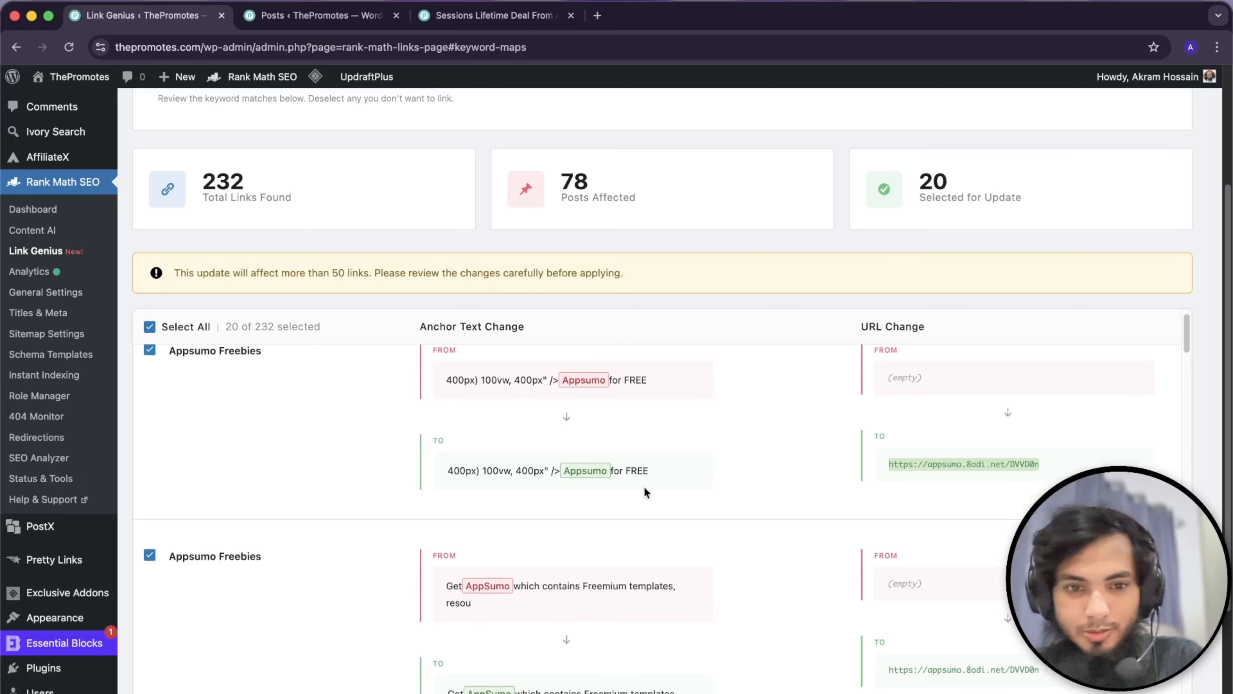
click(765, 474)
- Review the remaining keyword matches on the first preview page, down to the options for applying the changes
scroll(741, 481, down, 5)
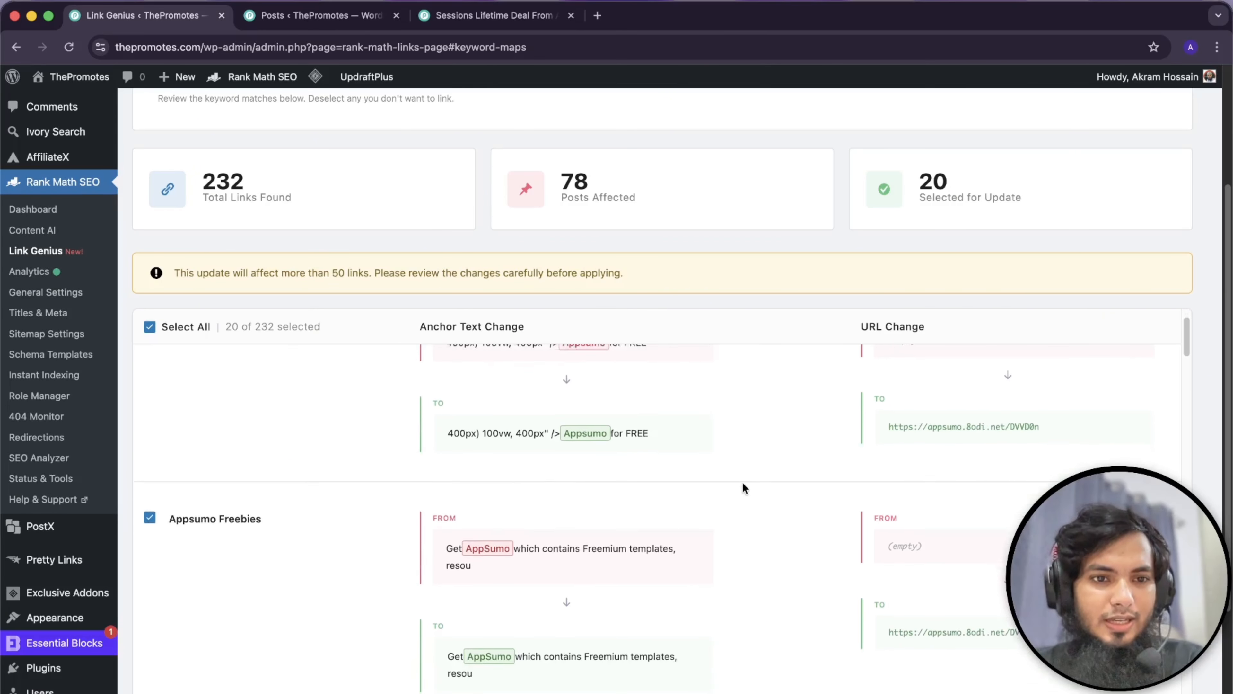
scroll(741, 480, up, 5)
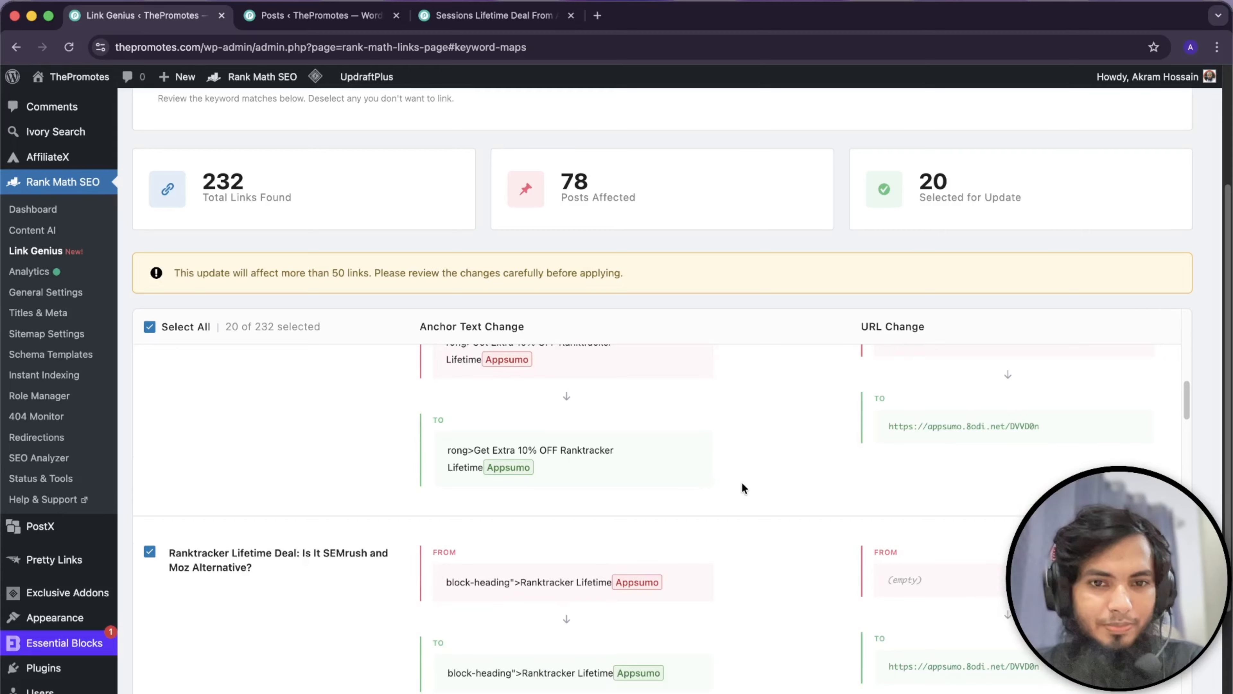
scroll(358, 437, down, 10)
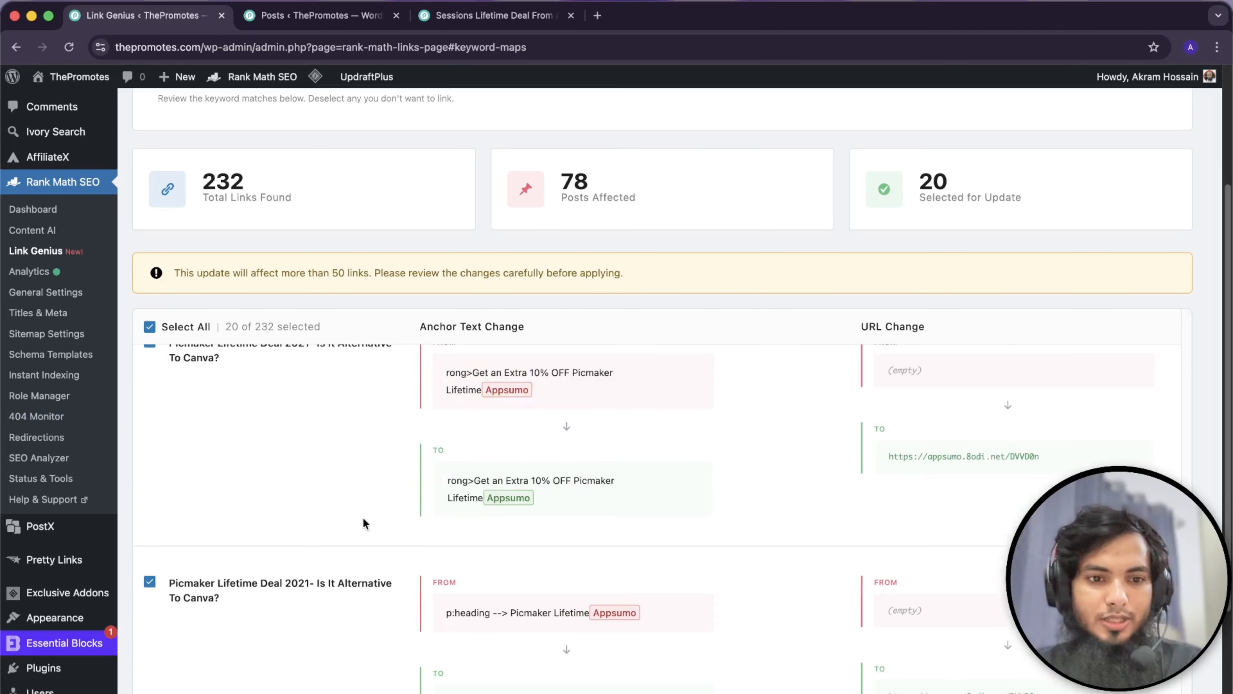
scroll(403, 543, down, 5)
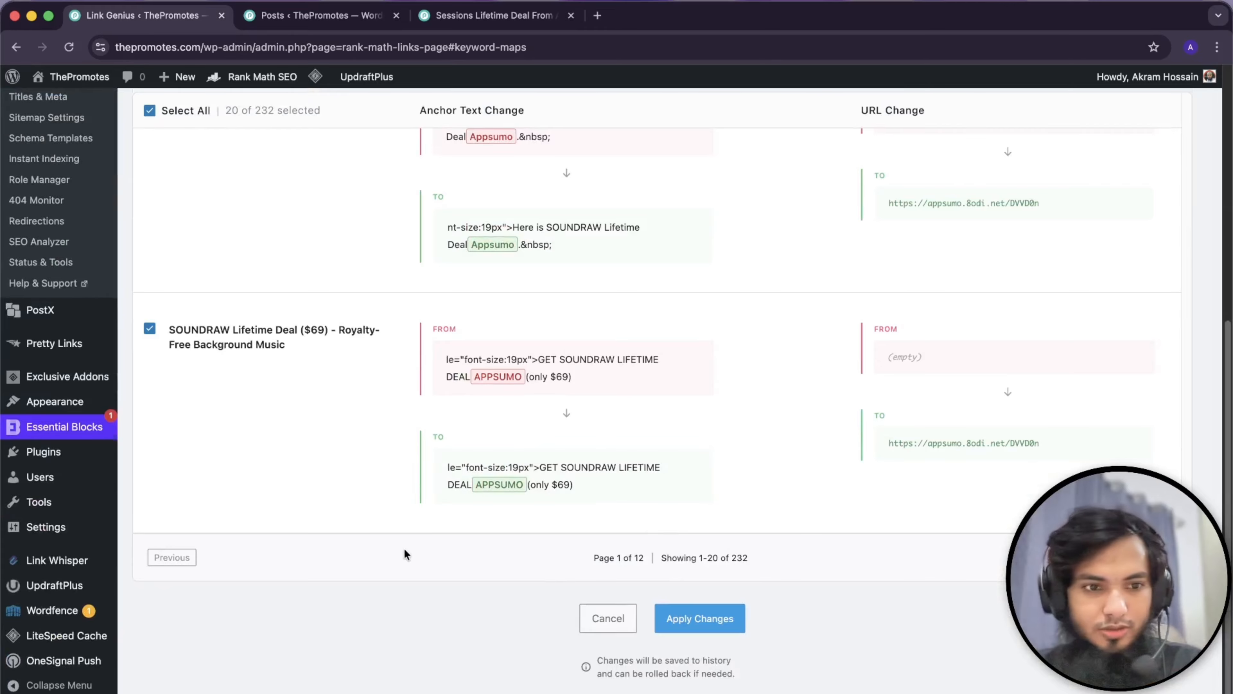
scroll(406, 550, up, 20)
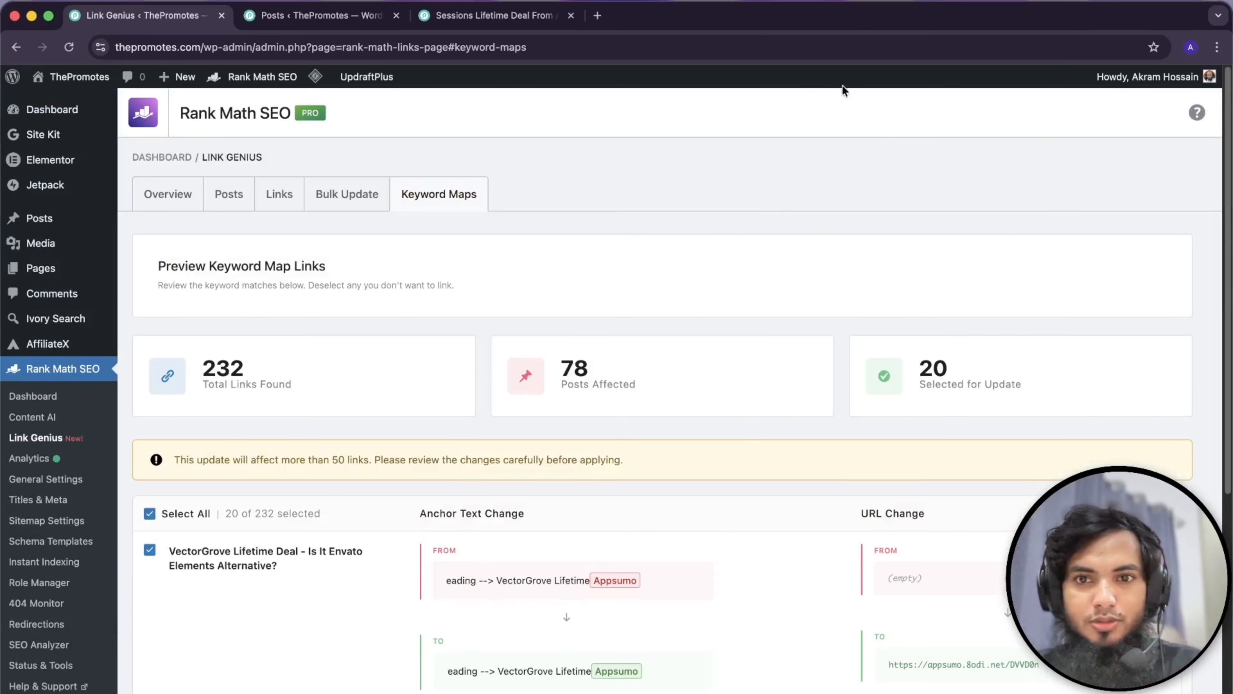
scroll(772, 350, down, 10)
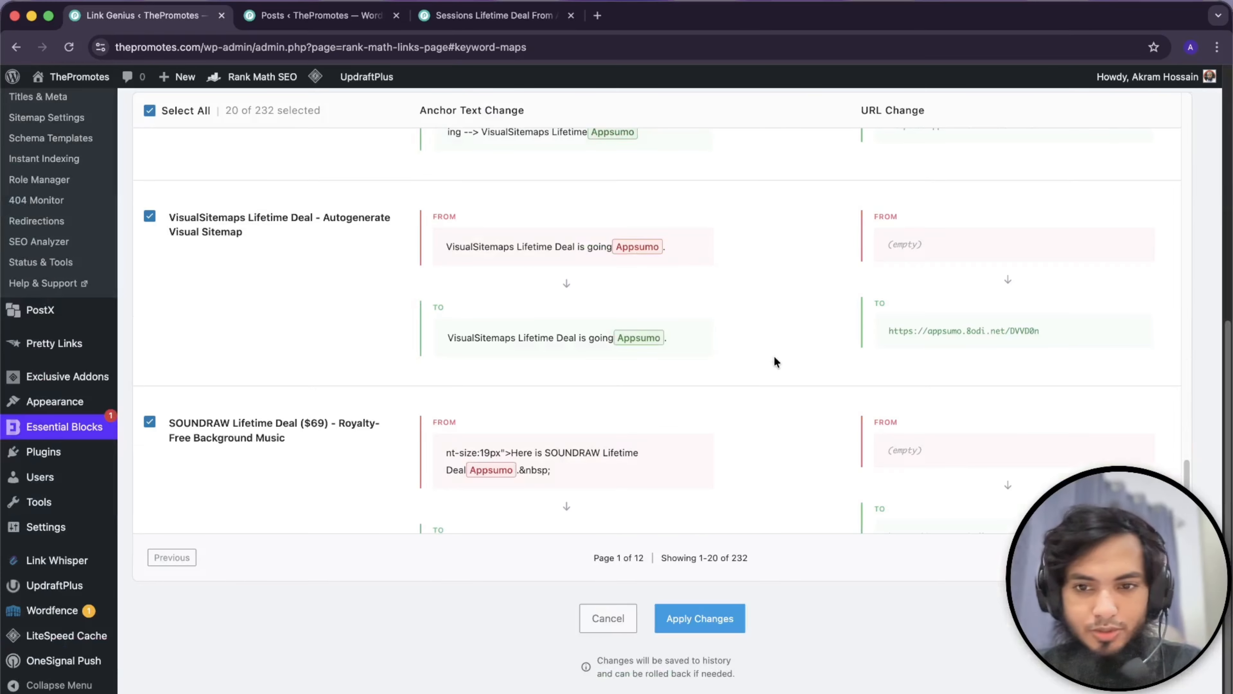
scroll(774, 358, down, 5)
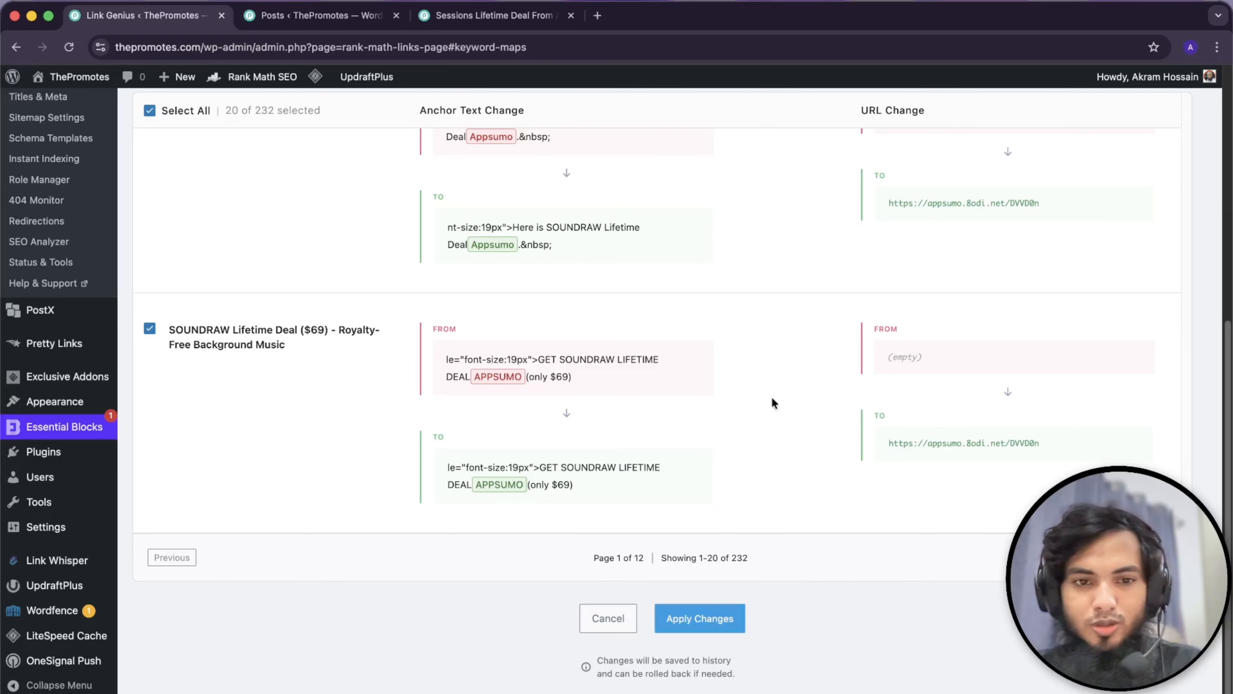
- Recheck the target URL on the SOUNDRAW match and look back over the Appsumo preview up to its summary of affected links
drag(887, 443, 1058, 445)
click(797, 423)
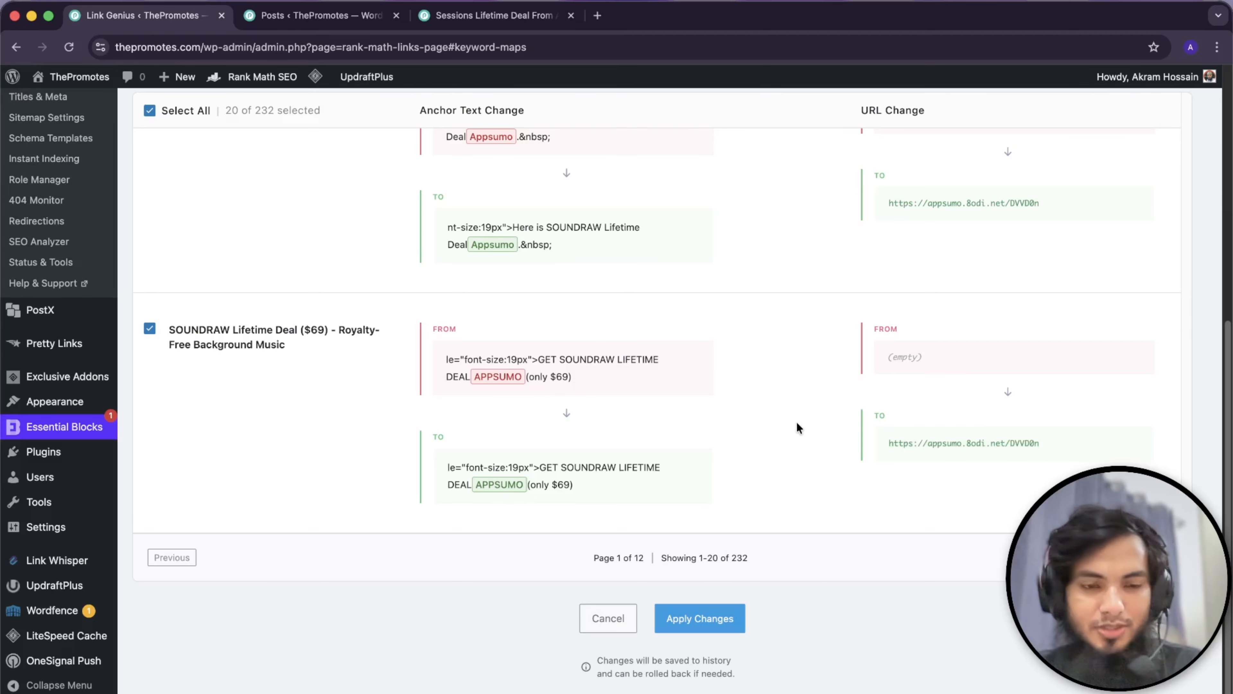
scroll(796, 421, up, 3)
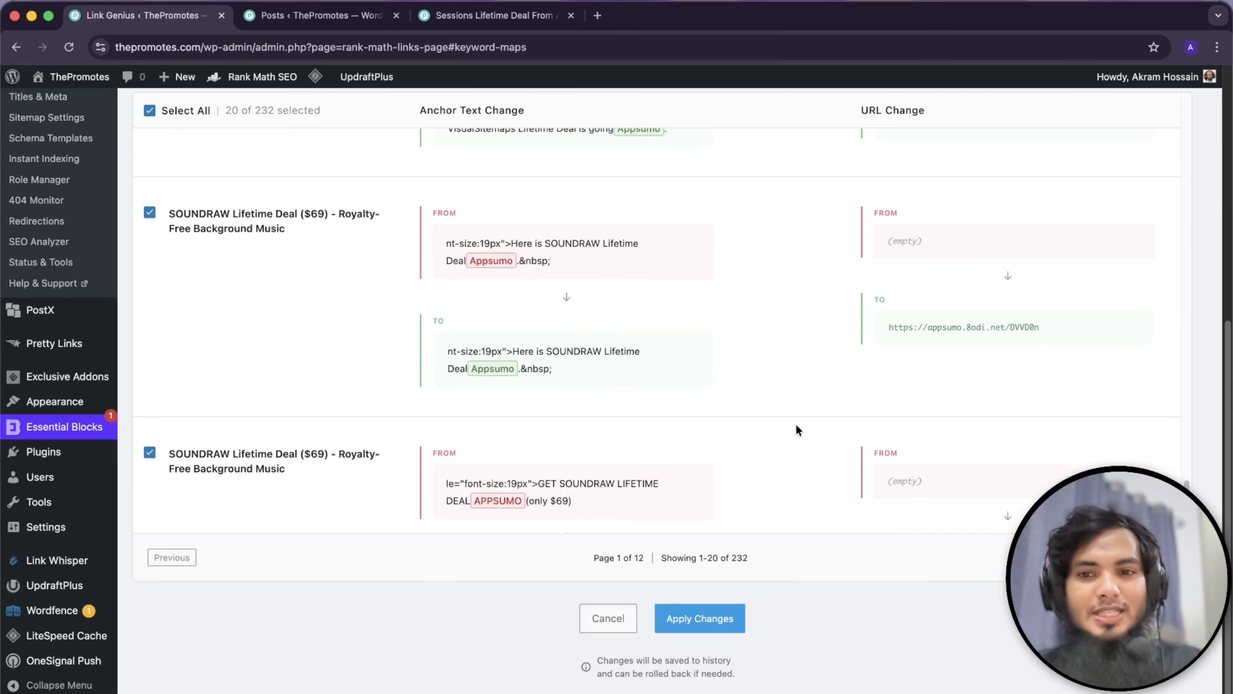
scroll(793, 434, up, 15)
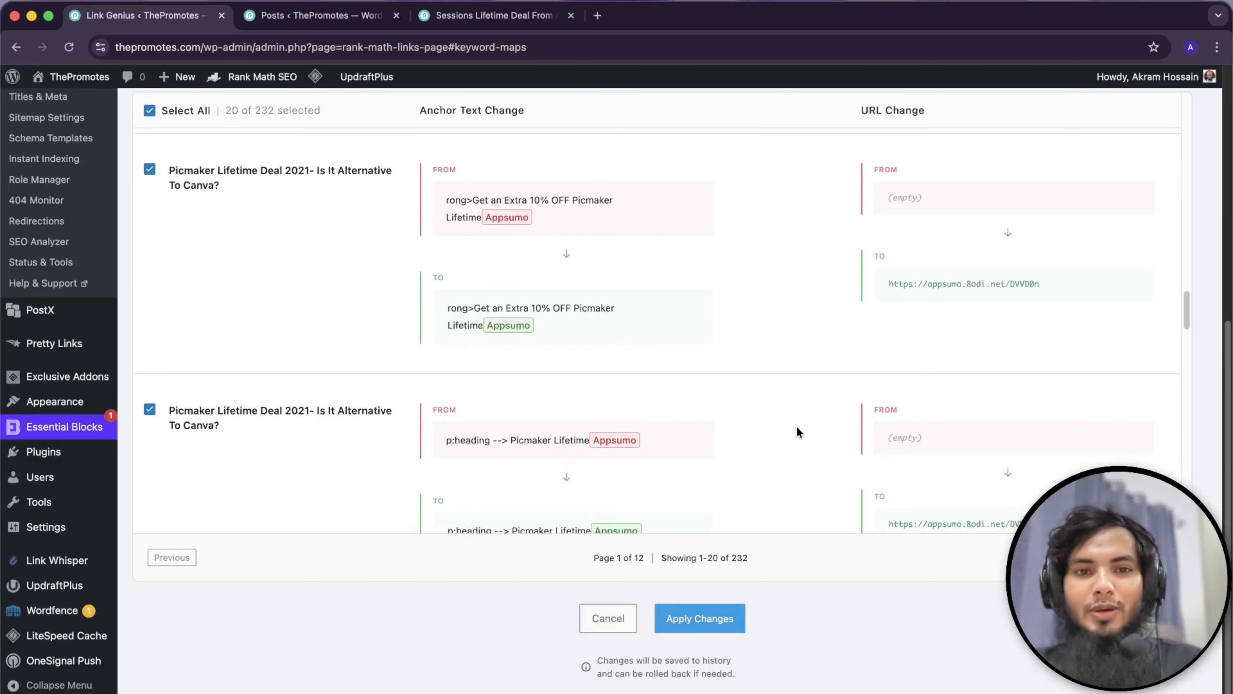
scroll(798, 426, up, 10)
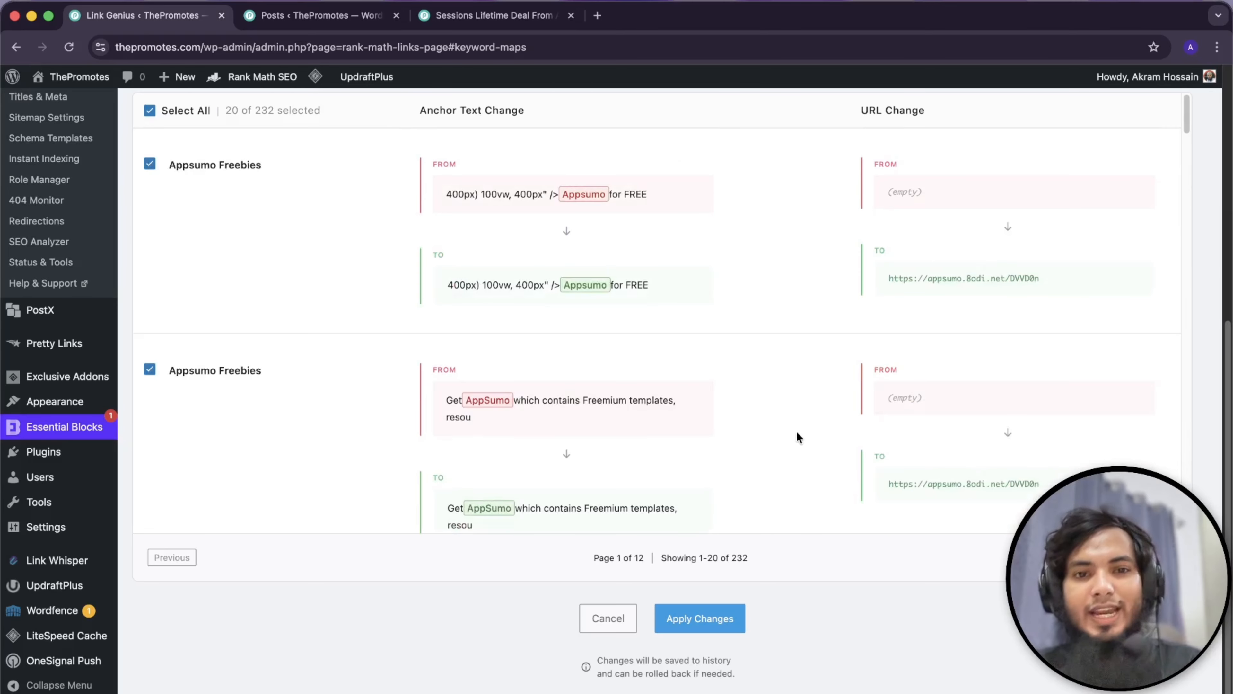
scroll(741, 214, up, 10)
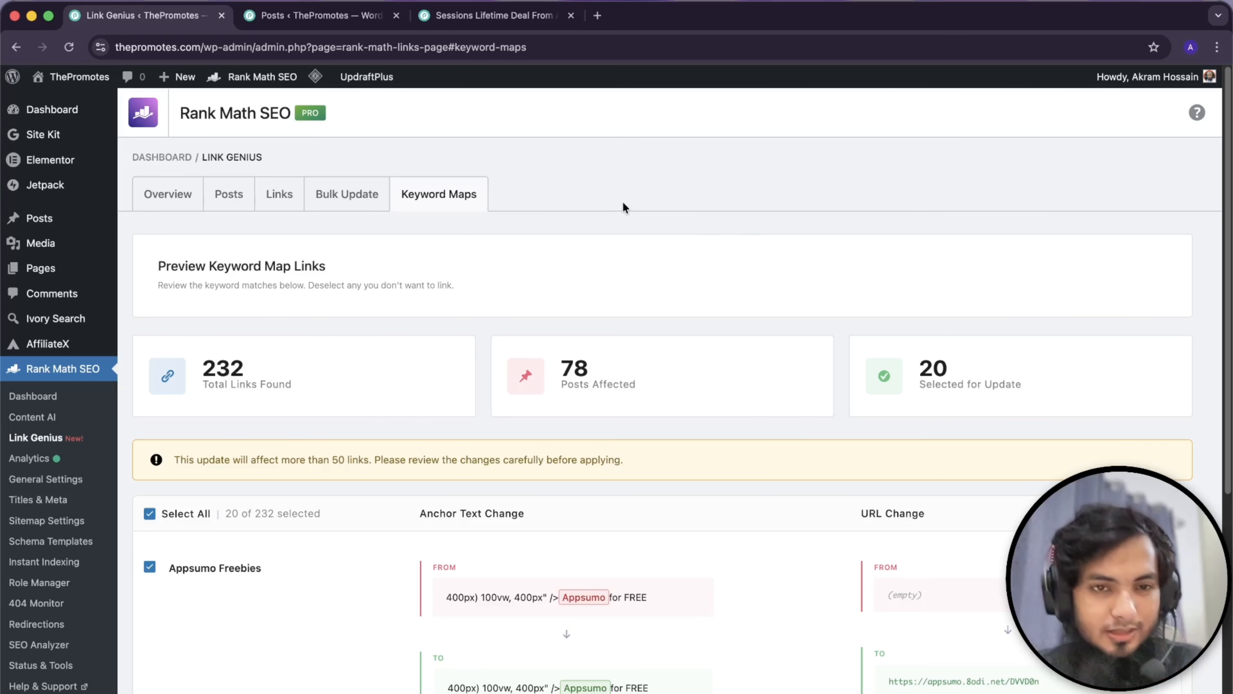
- Open the draft post "Diaflow Lifetime Deal, Features, Pricing – AI App Builder" for editing and look through its content
mouse_move(91, 218)
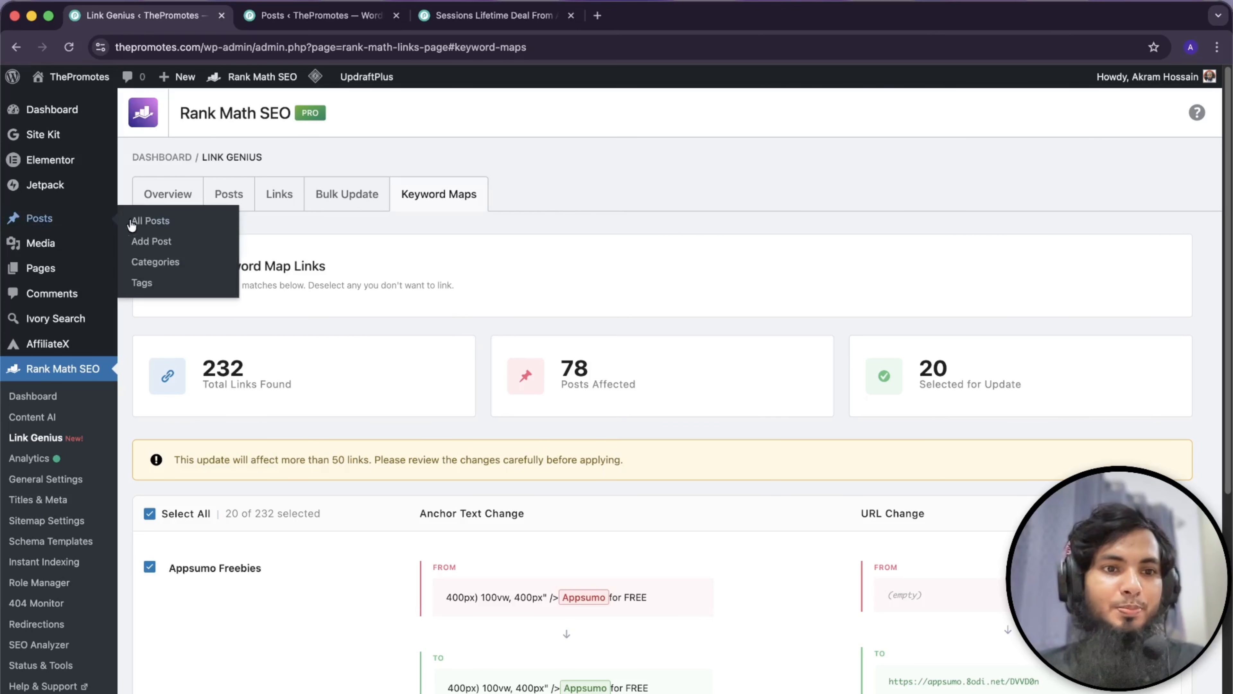
click(158, 223)
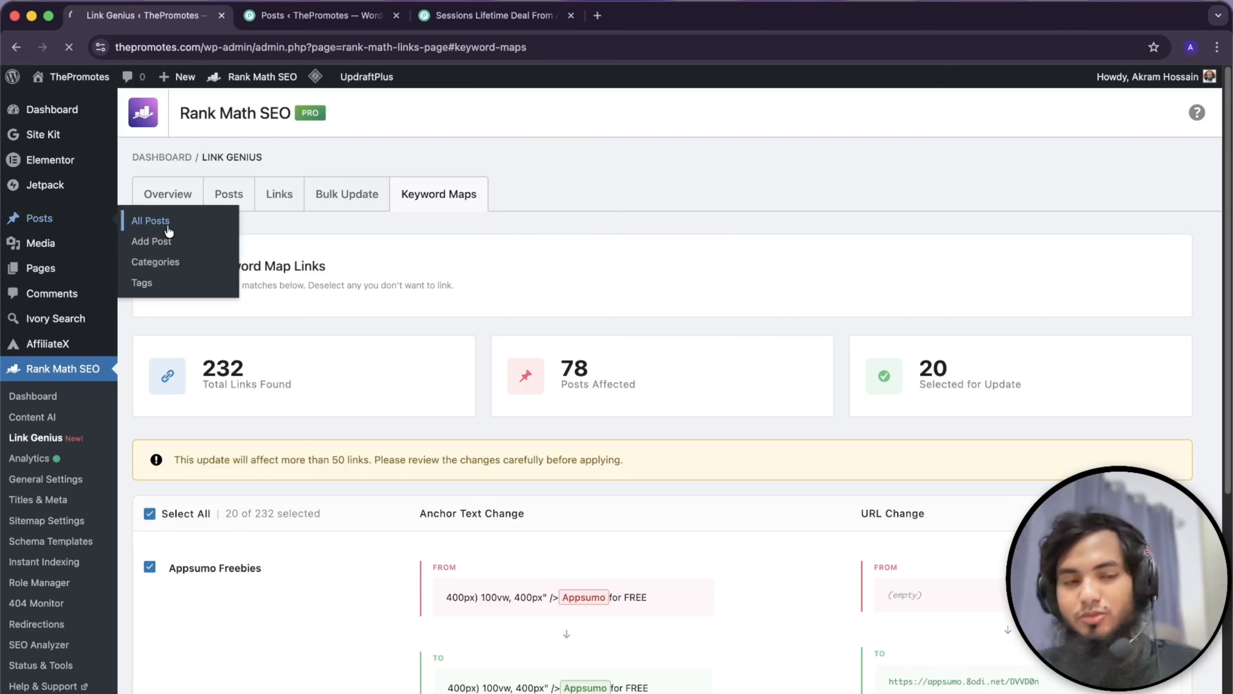
scroll(315, 278, down, 4)
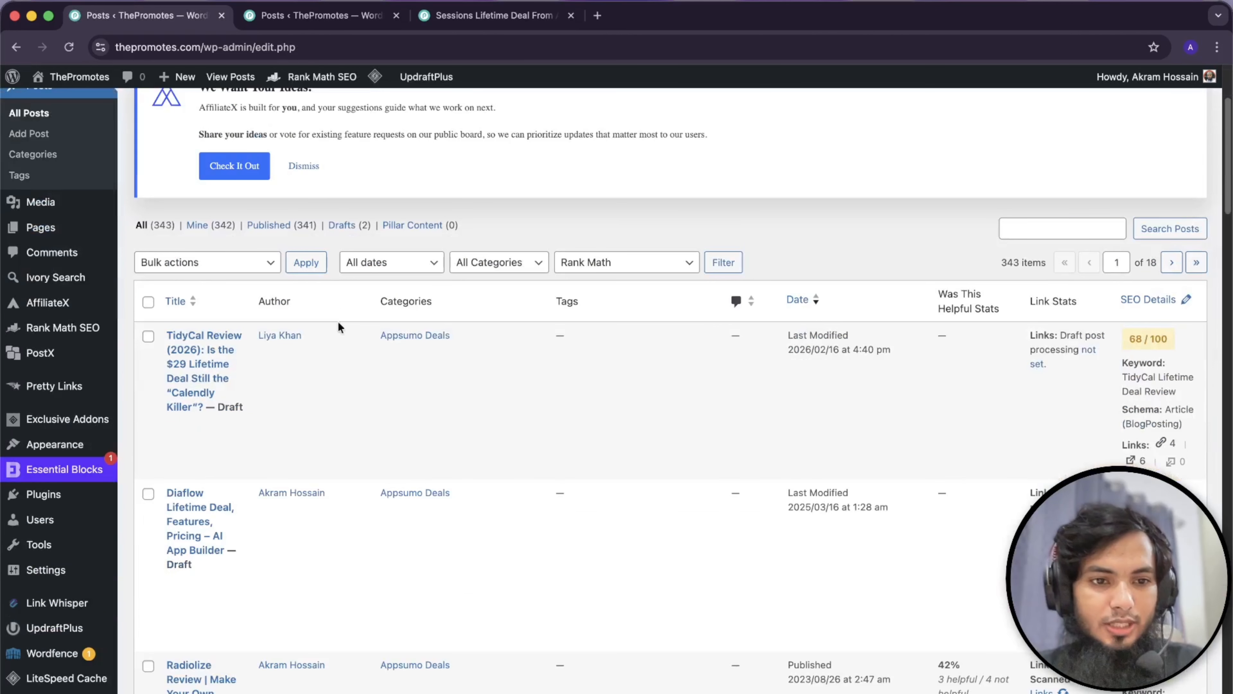
click(174, 582)
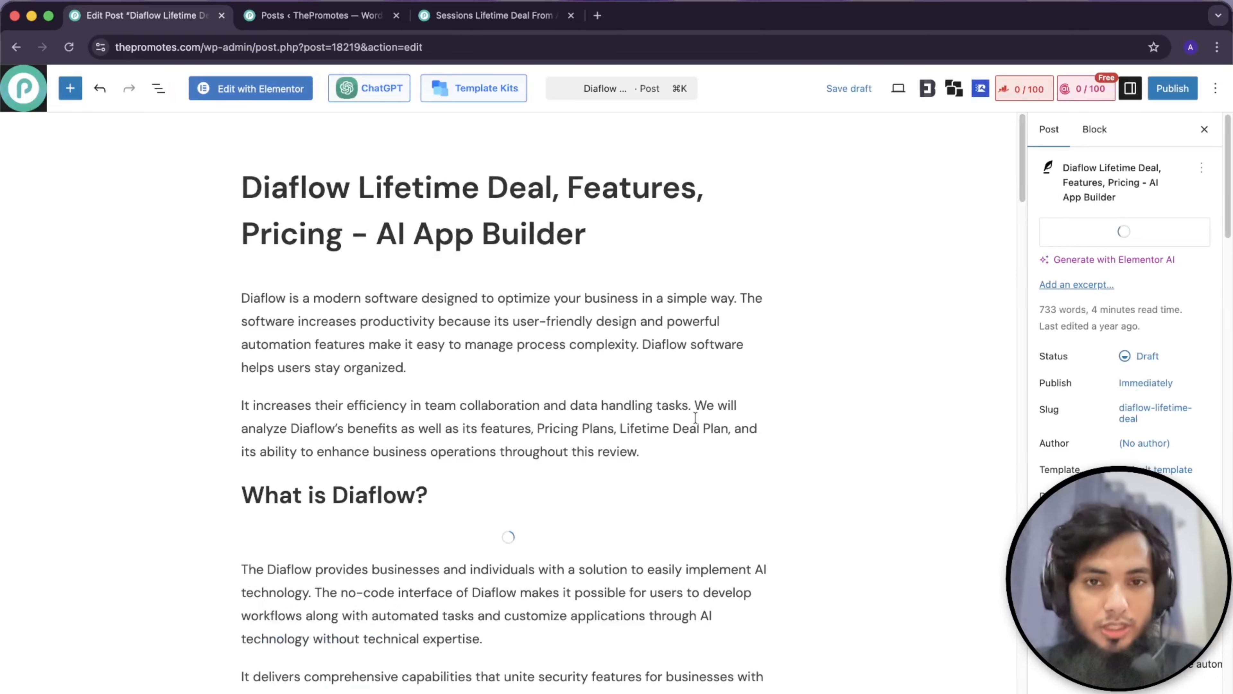
scroll(796, 384, down, 10)
scroll(780, 409, down, 15)
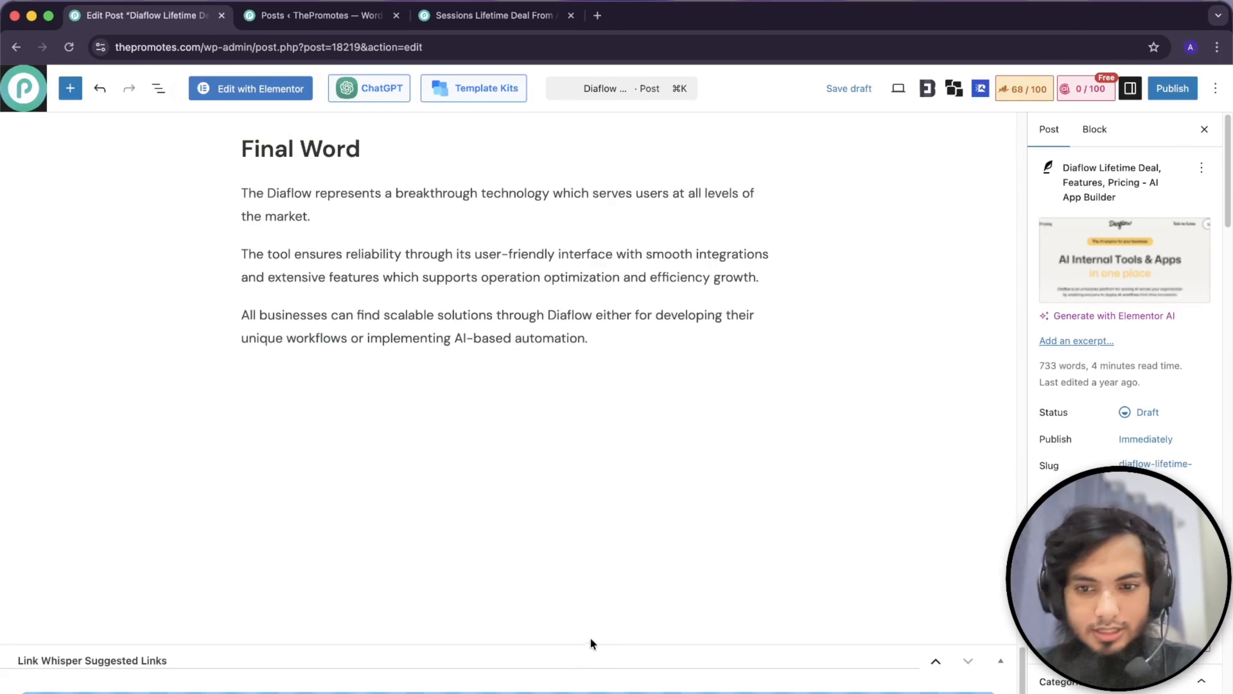
scroll(592, 660, up, 4)
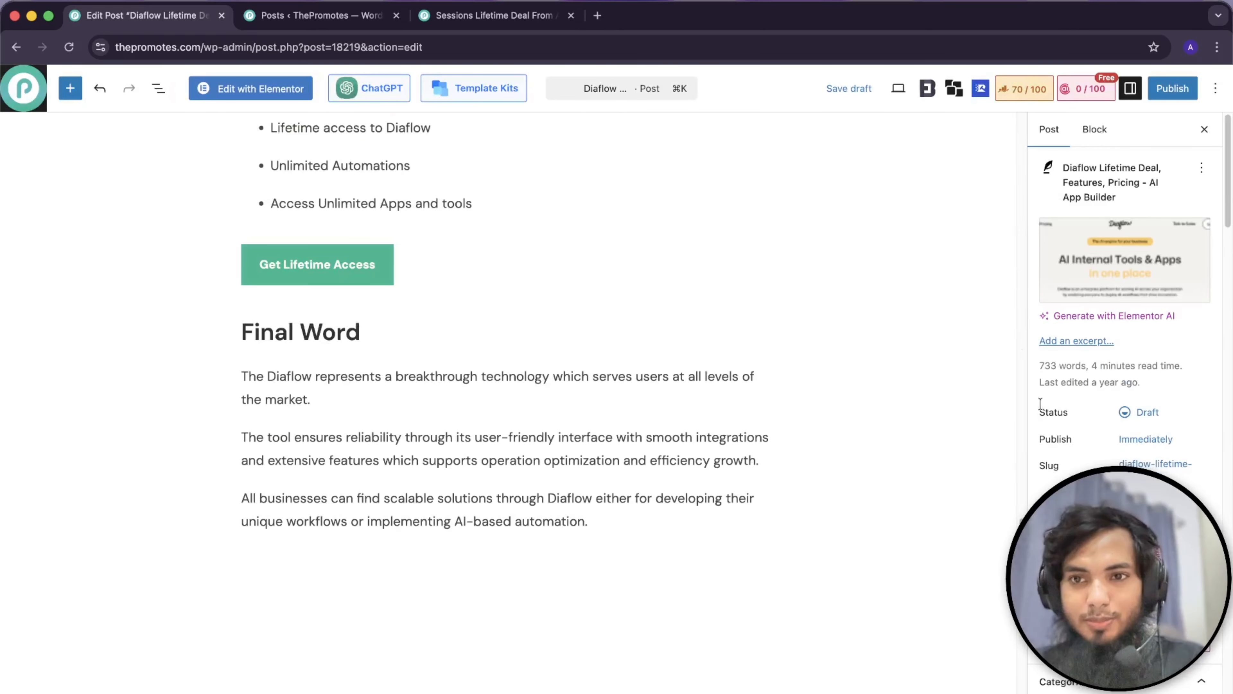
- Generate Rank Math link opportunities for the Diaflow draft
click(1027, 92)
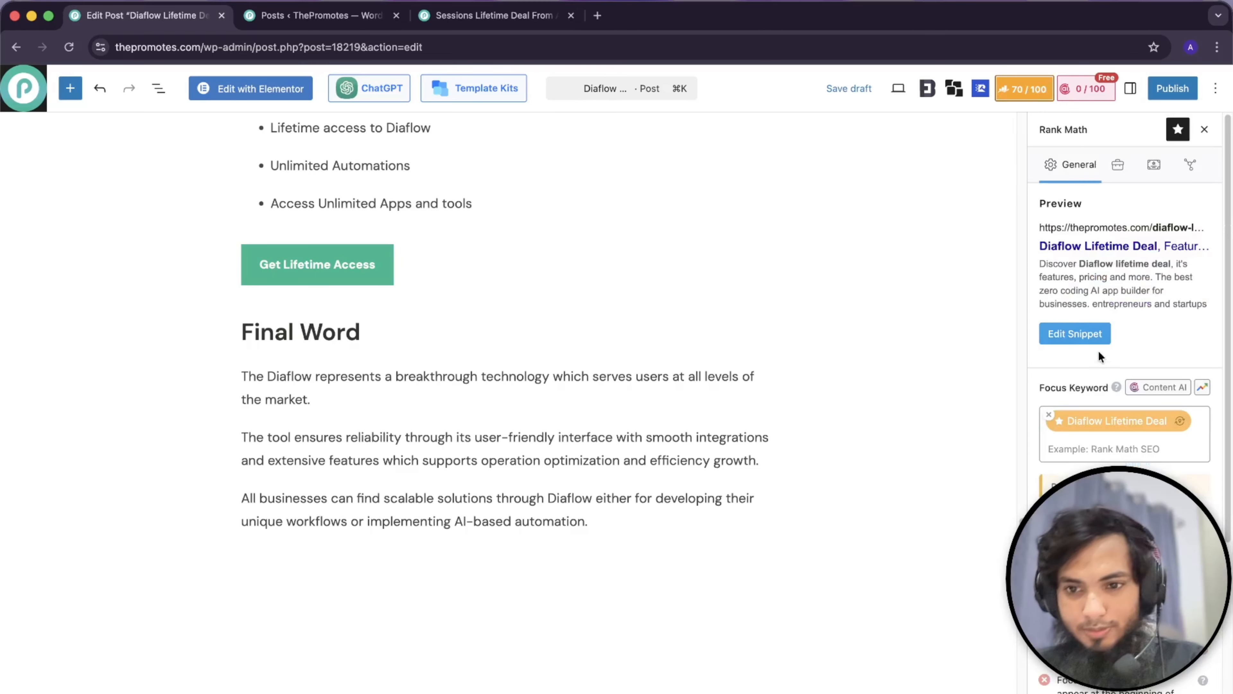
scroll(1117, 454, down, 5)
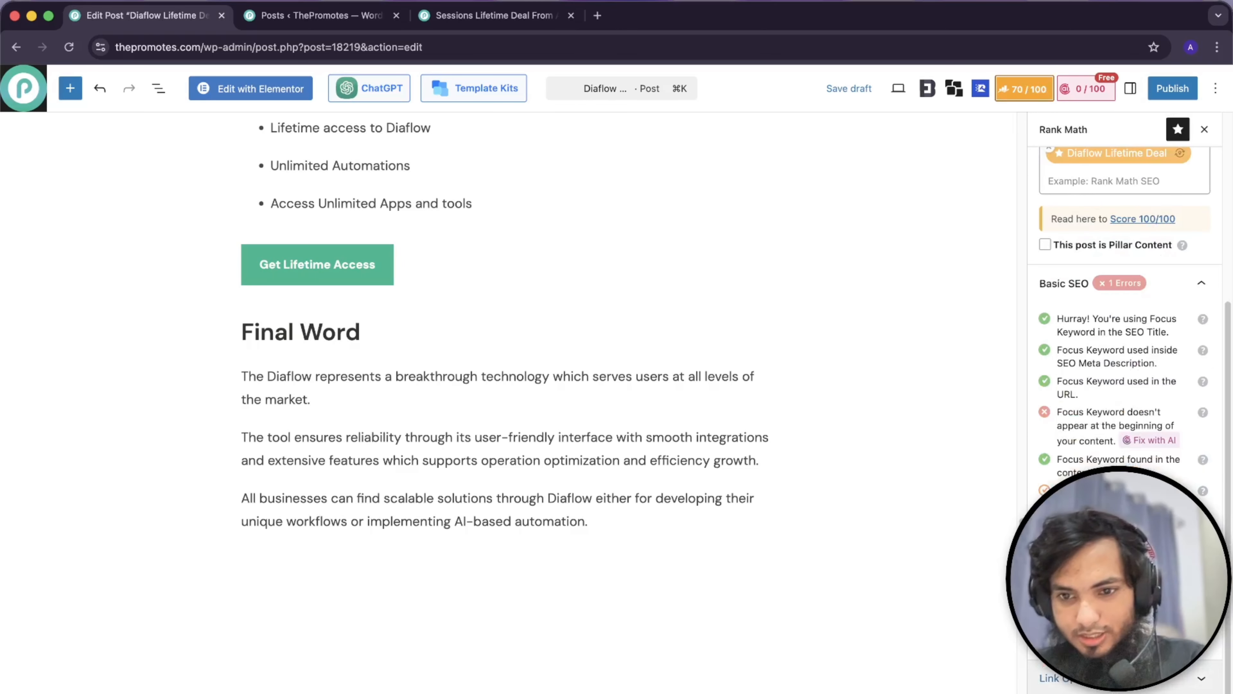
scroll(1063, 685, down, 2)
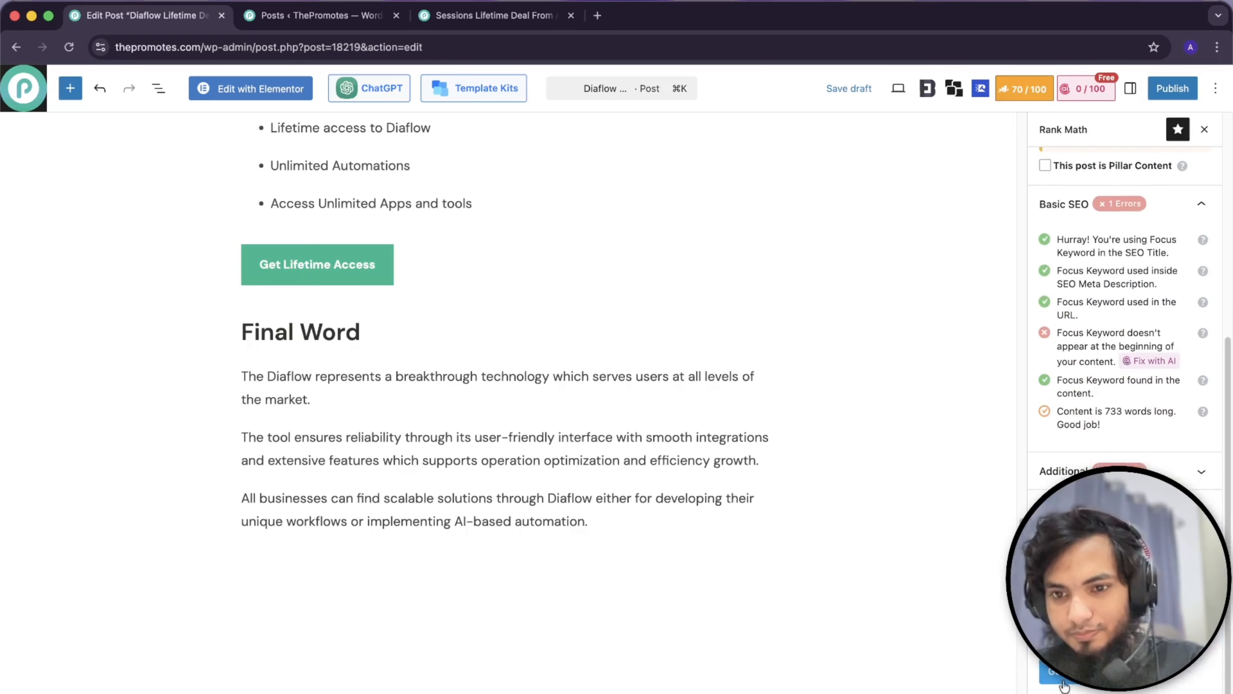
click(1068, 678)
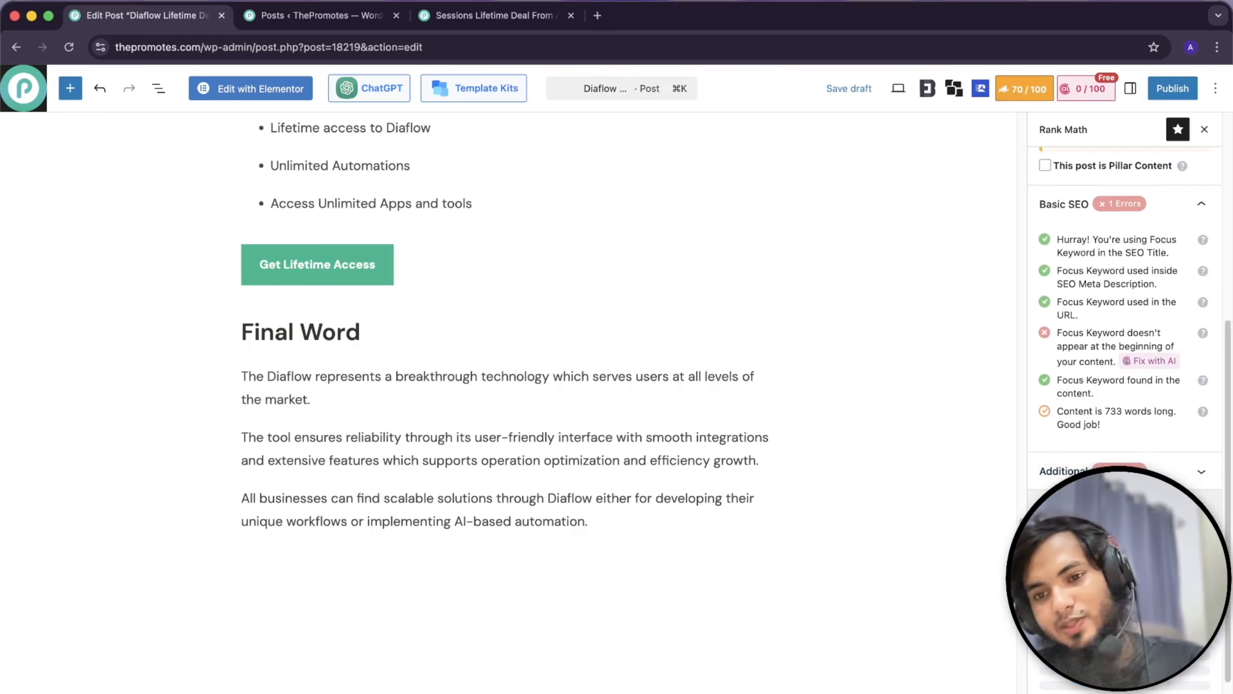
scroll(1126, 330, down, 1)
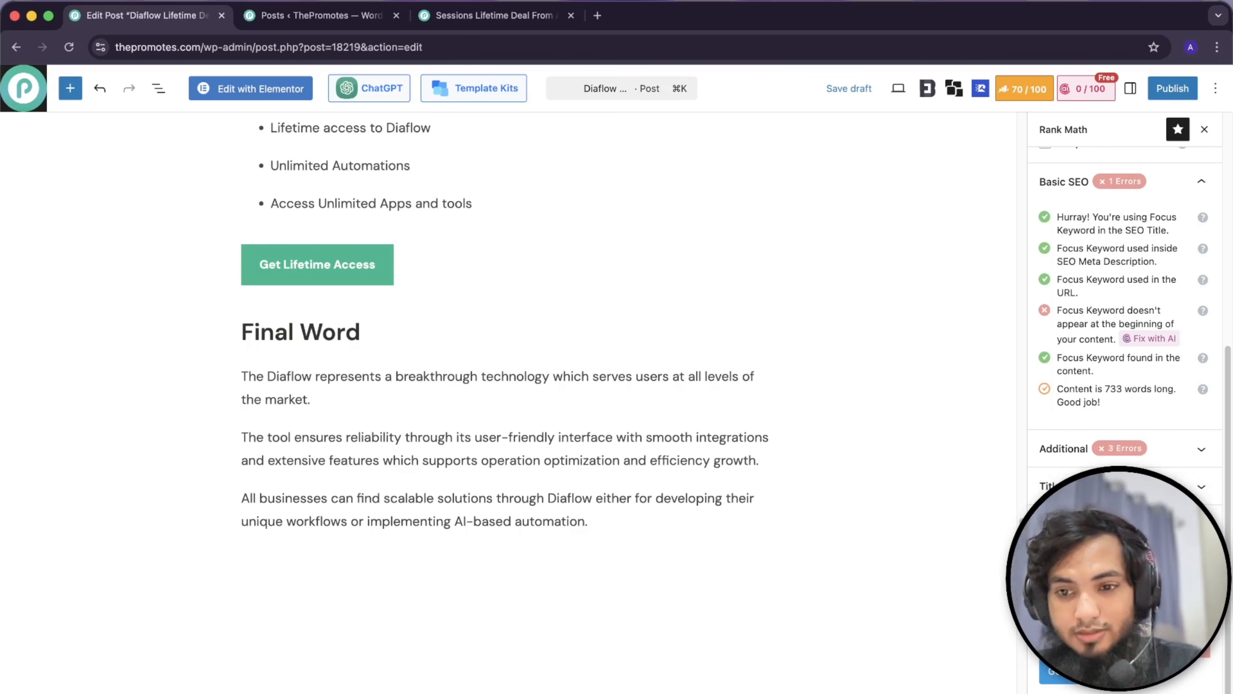
scroll(1126, 340, down, 3)
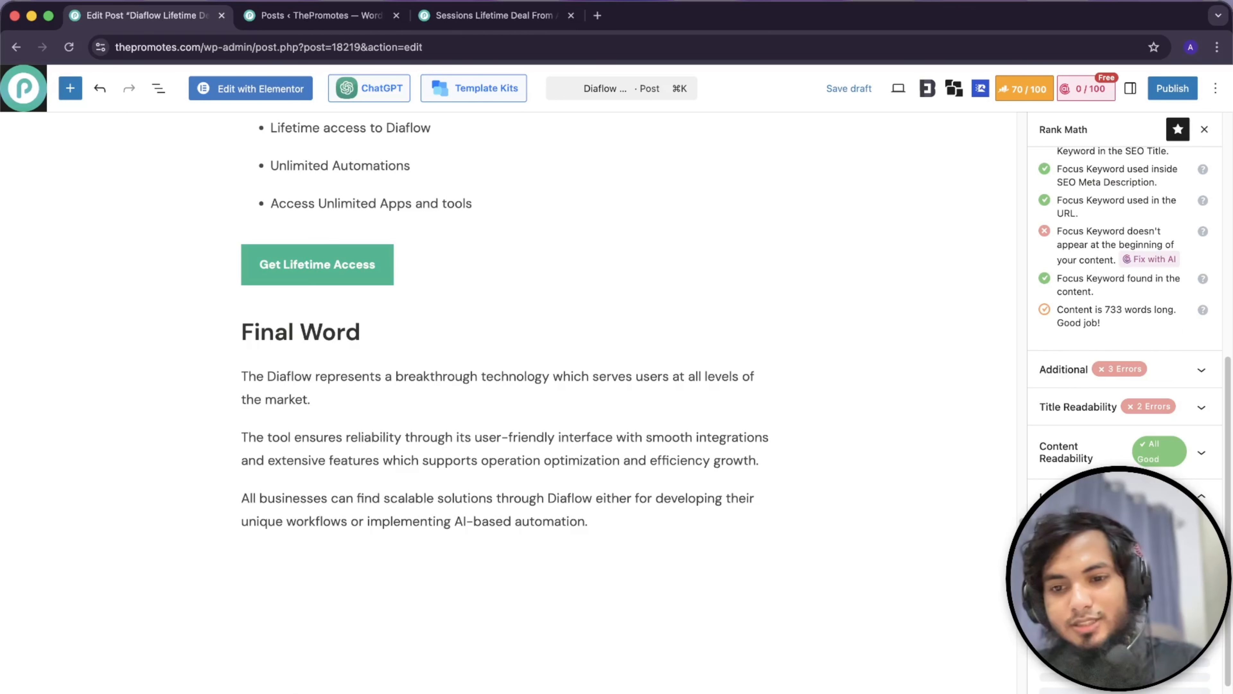
scroll(1126, 331, down, 1)
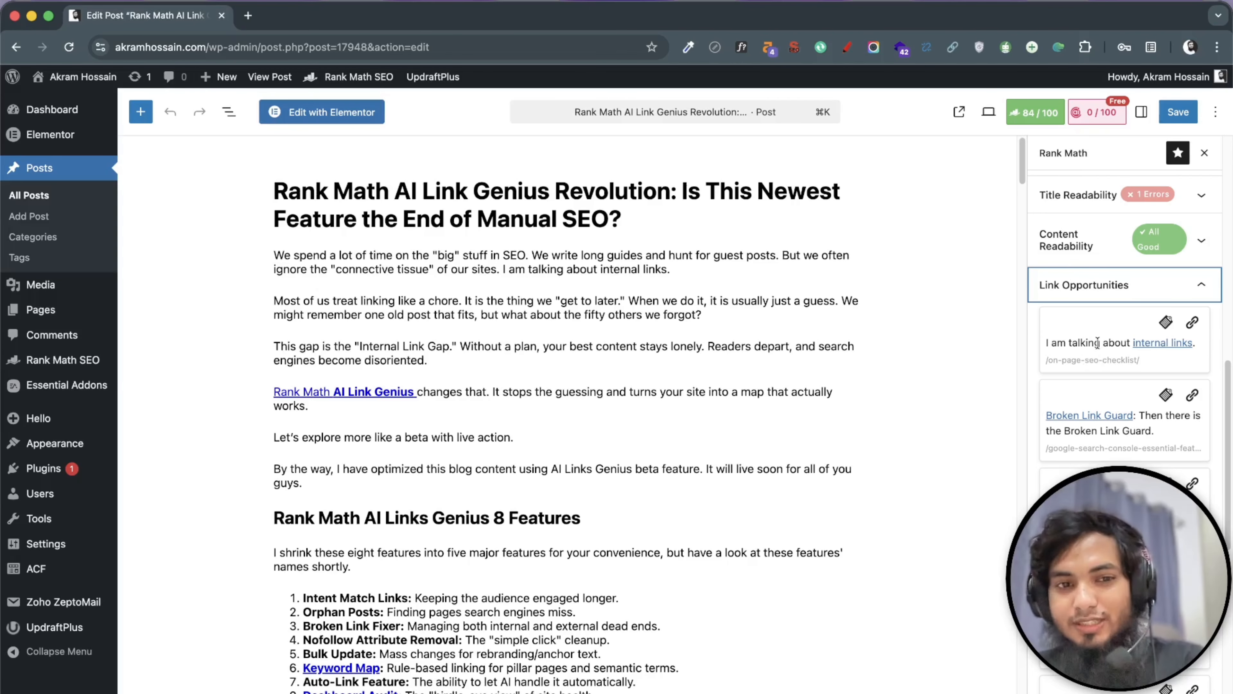
- Examine all link opportunities suggested for the Rank Math AI Link Genius Revolution post
scroll(1093, 369, down, 2)
scroll(1103, 441, down, 10)
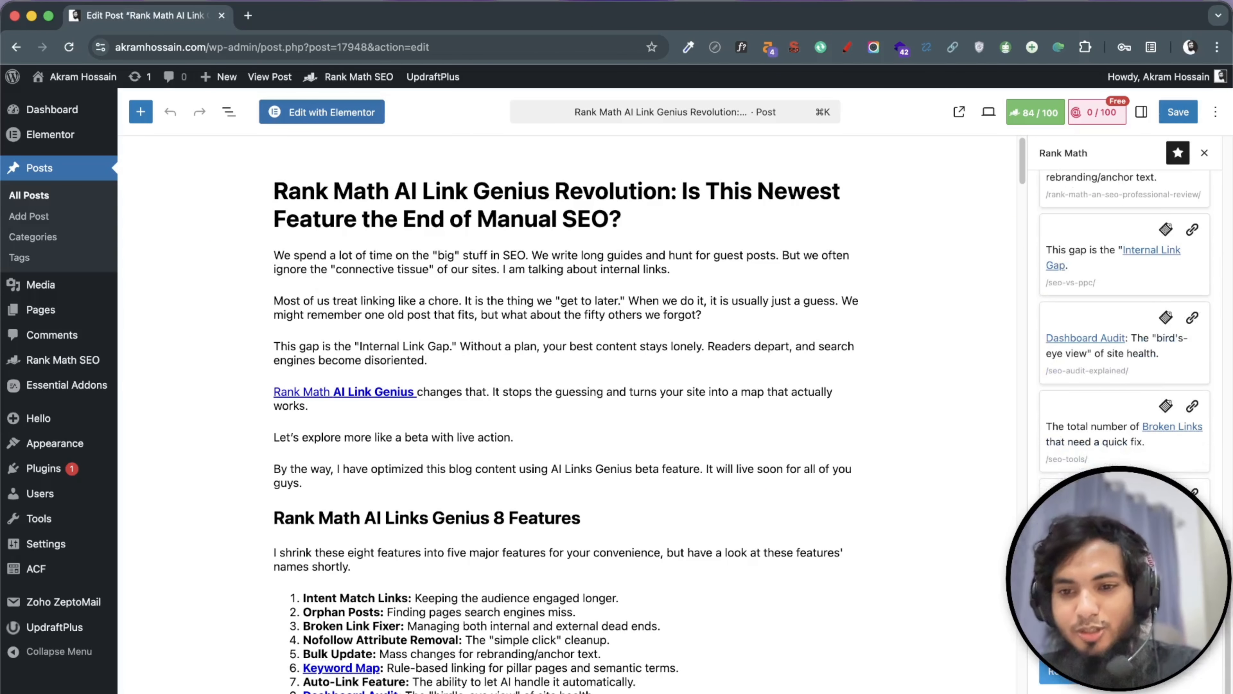
scroll(1124, 340, down, 5)
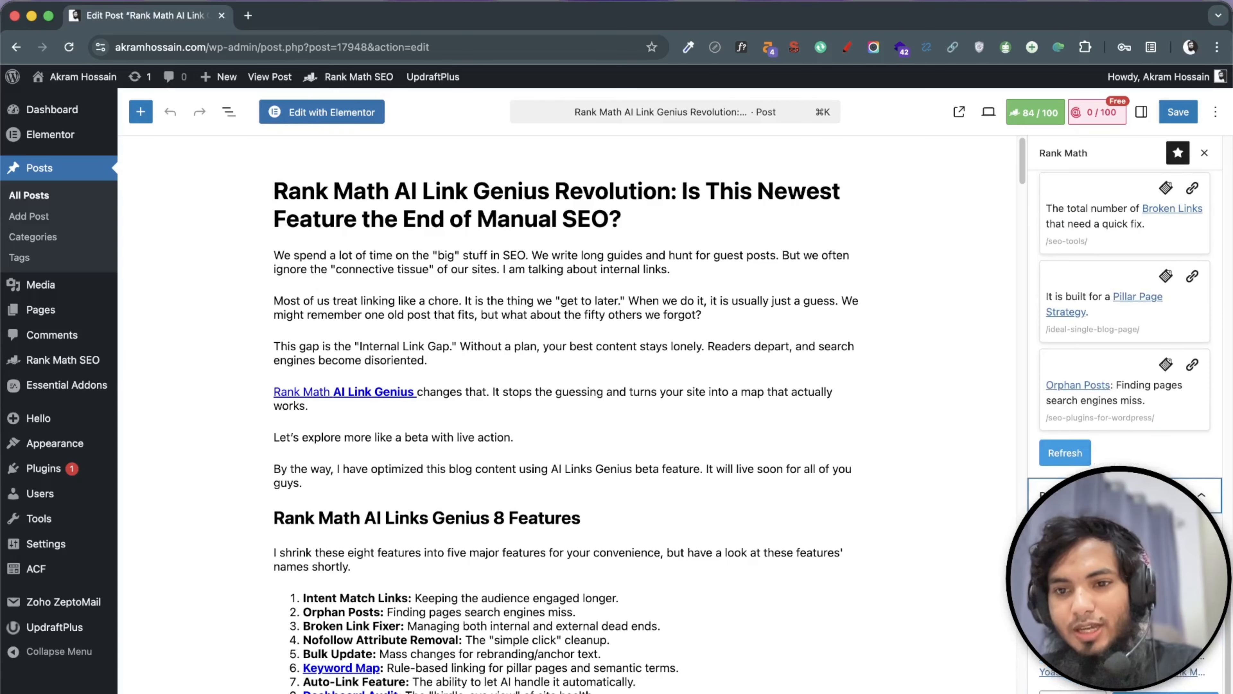
- Start a new paragraph under the Orphan Page Discovery text and add a Related Posts block to the post
scroll(699, 534, down, 15)
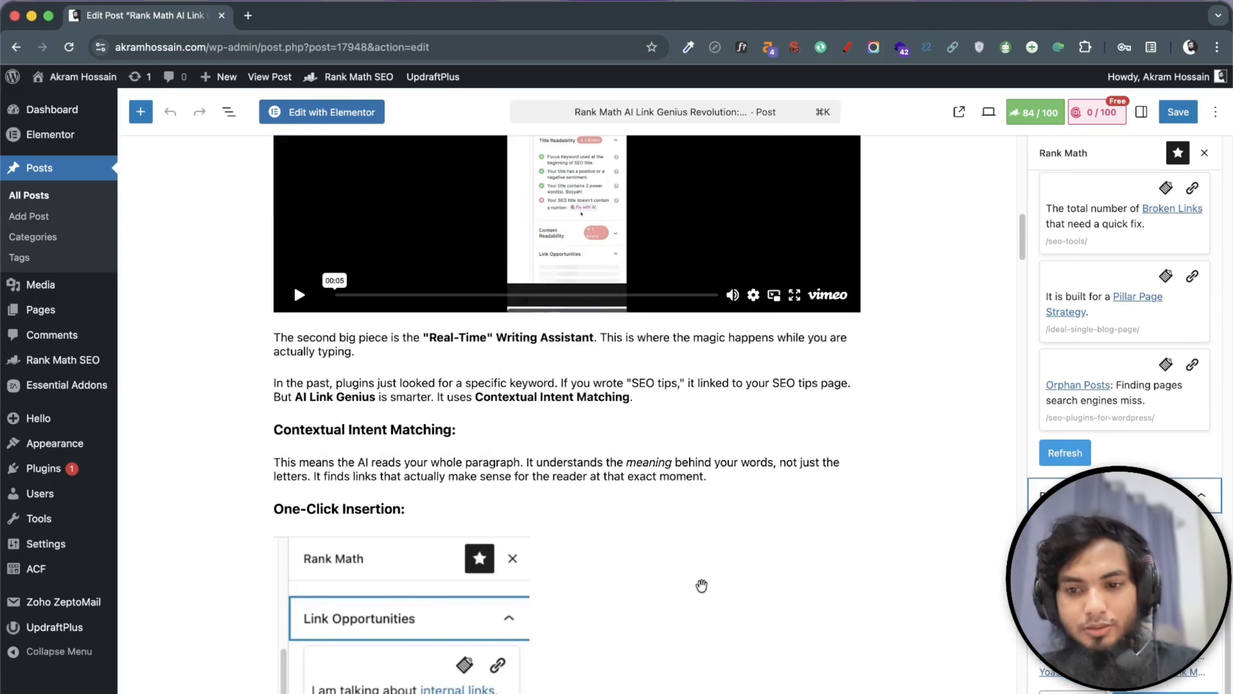
scroll(701, 585, down, 15)
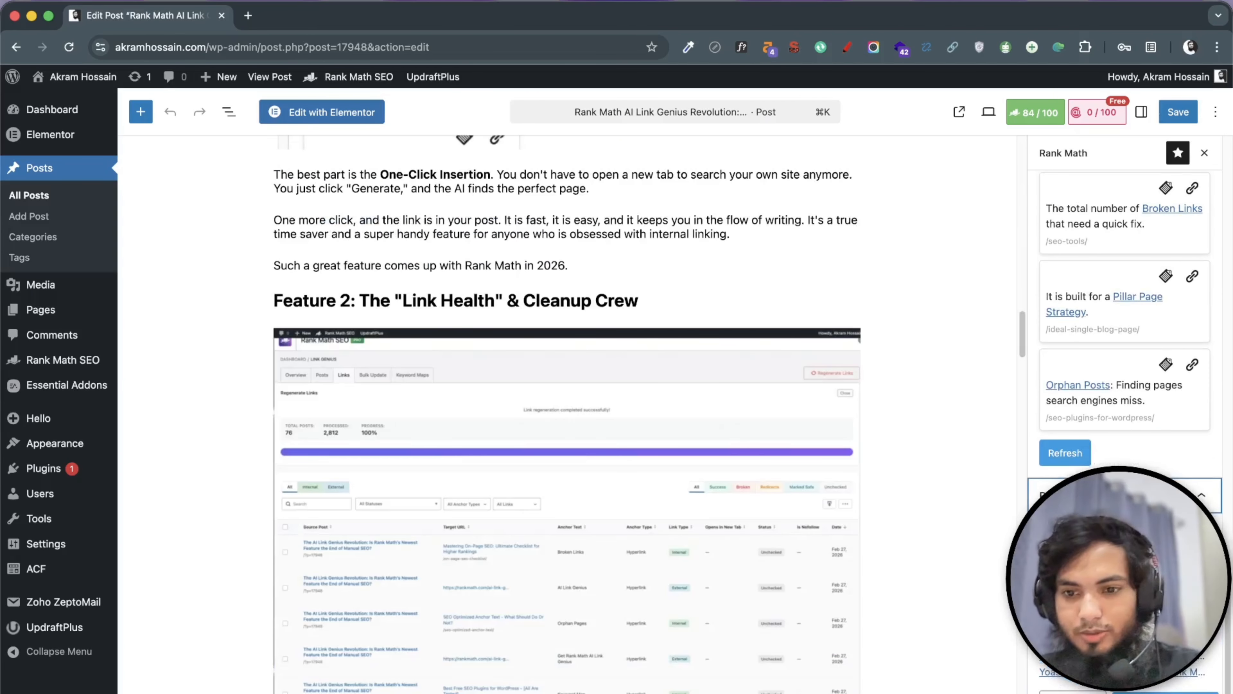
scroll(724, 583, down, 15)
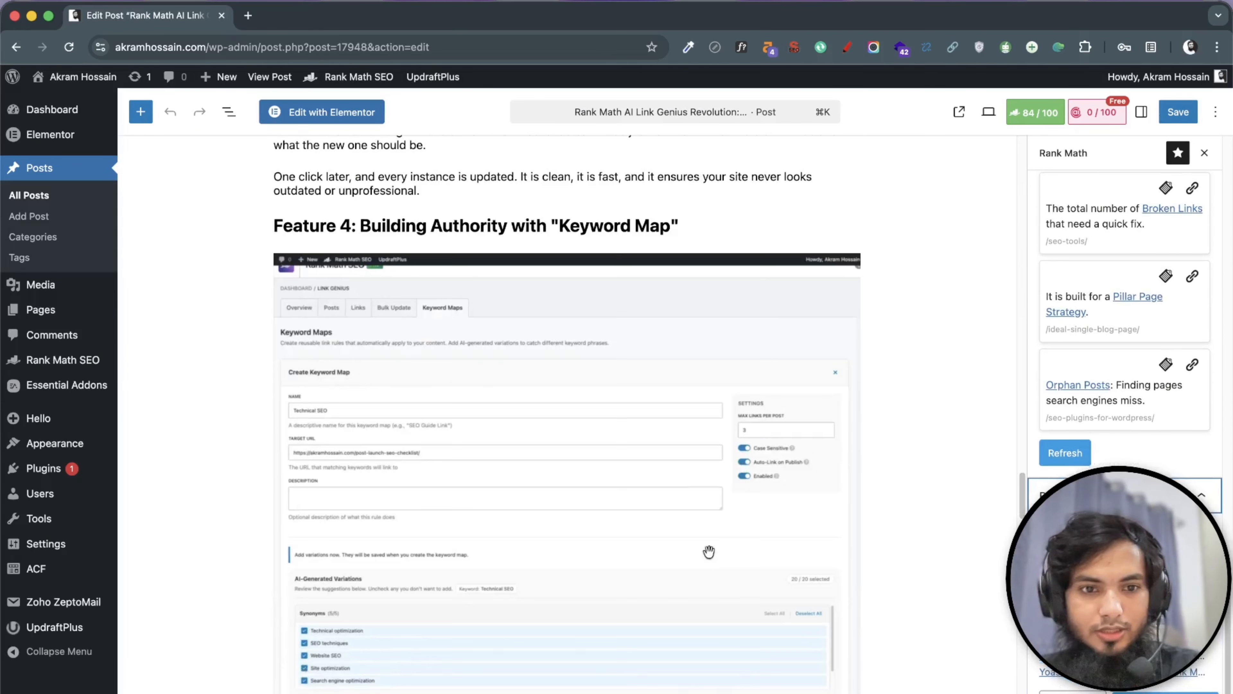
scroll(708, 551, up, 10)
scroll(605, 430, down, 3)
scroll(608, 426, up, 5)
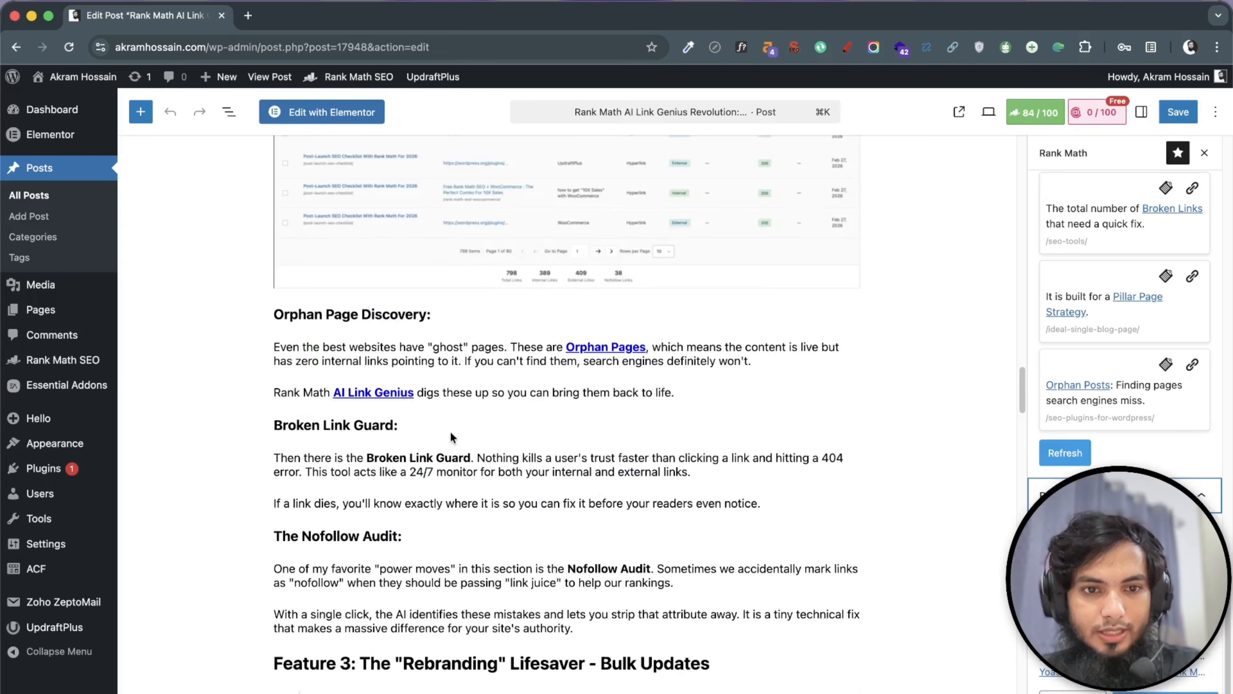
click(692, 393)
key(Return)
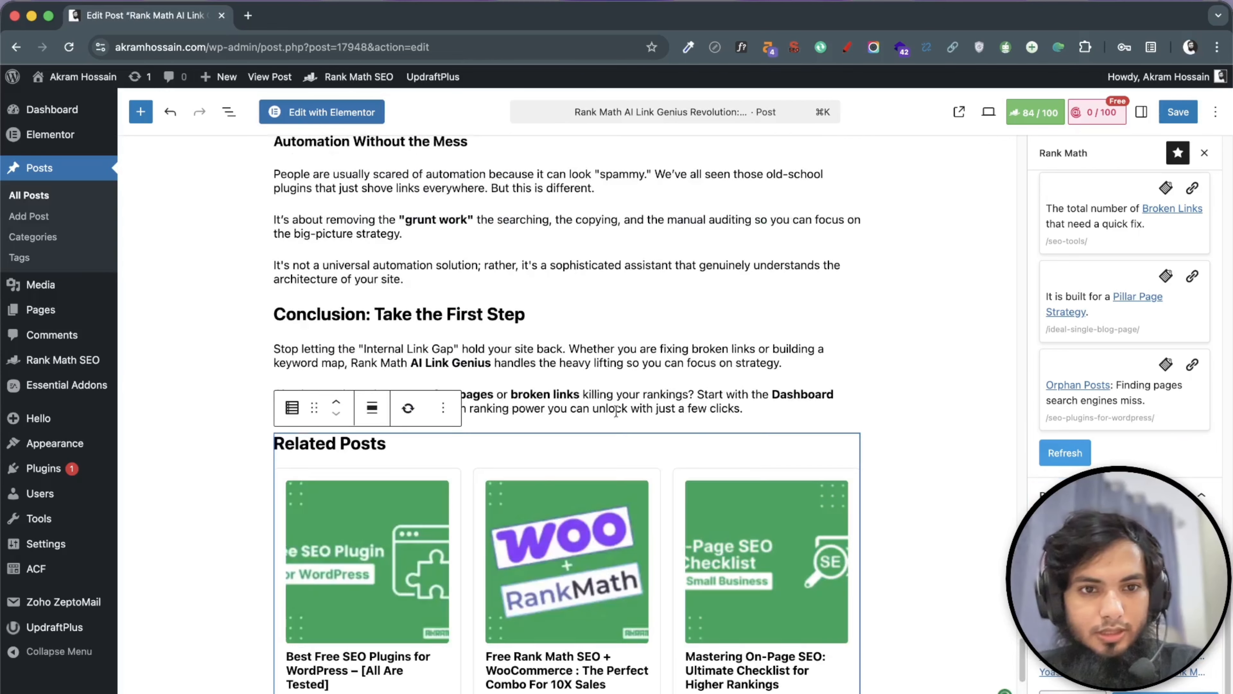
scroll(631, 422, down, 5)
scroll(444, 303, up, 3)
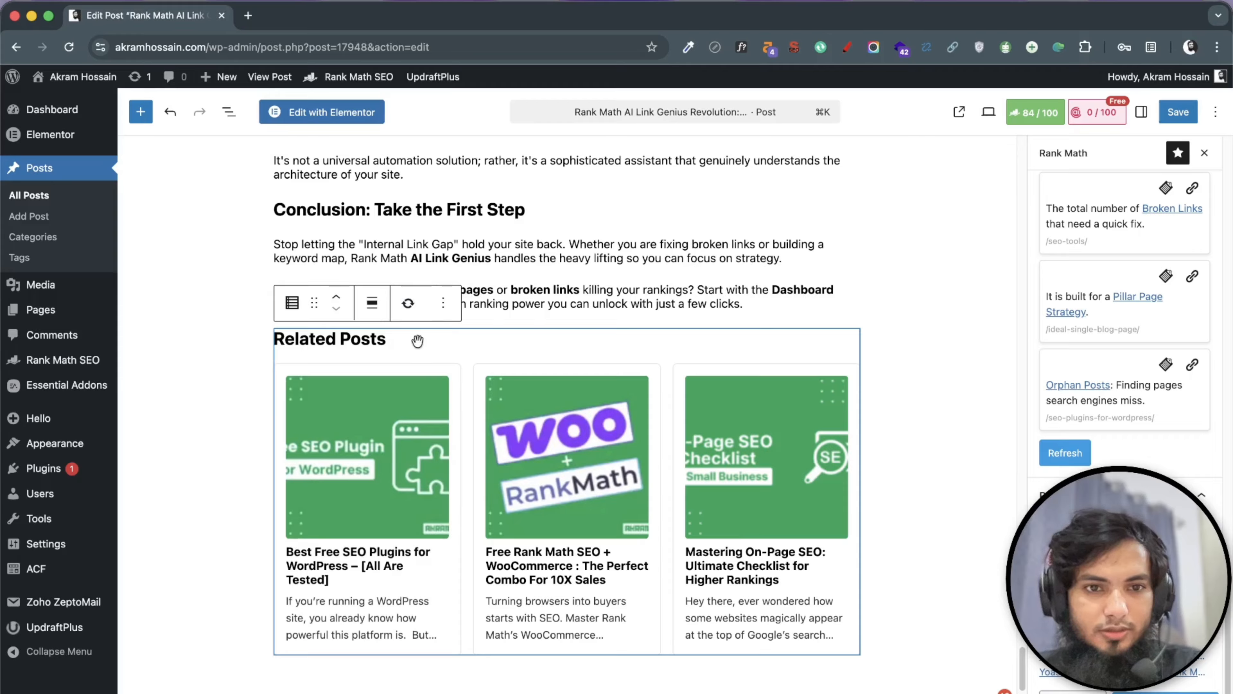
- Move the Related Posts block up through the post to just above the heading "Why Is This a 'Surprising' Feature of Rank Math?"
click(336, 298)
click(336, 297)
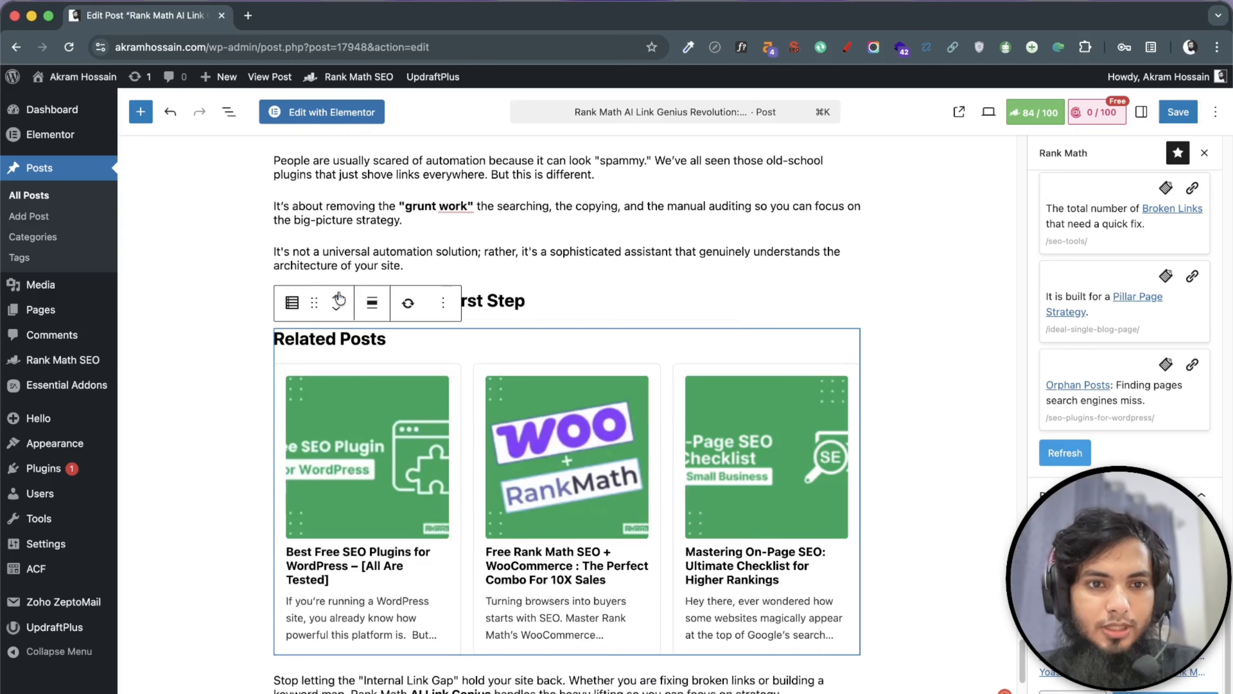
click(339, 299)
click(339, 298)
click(338, 299)
click(338, 298)
click(339, 299)
click(338, 299)
click(339, 298)
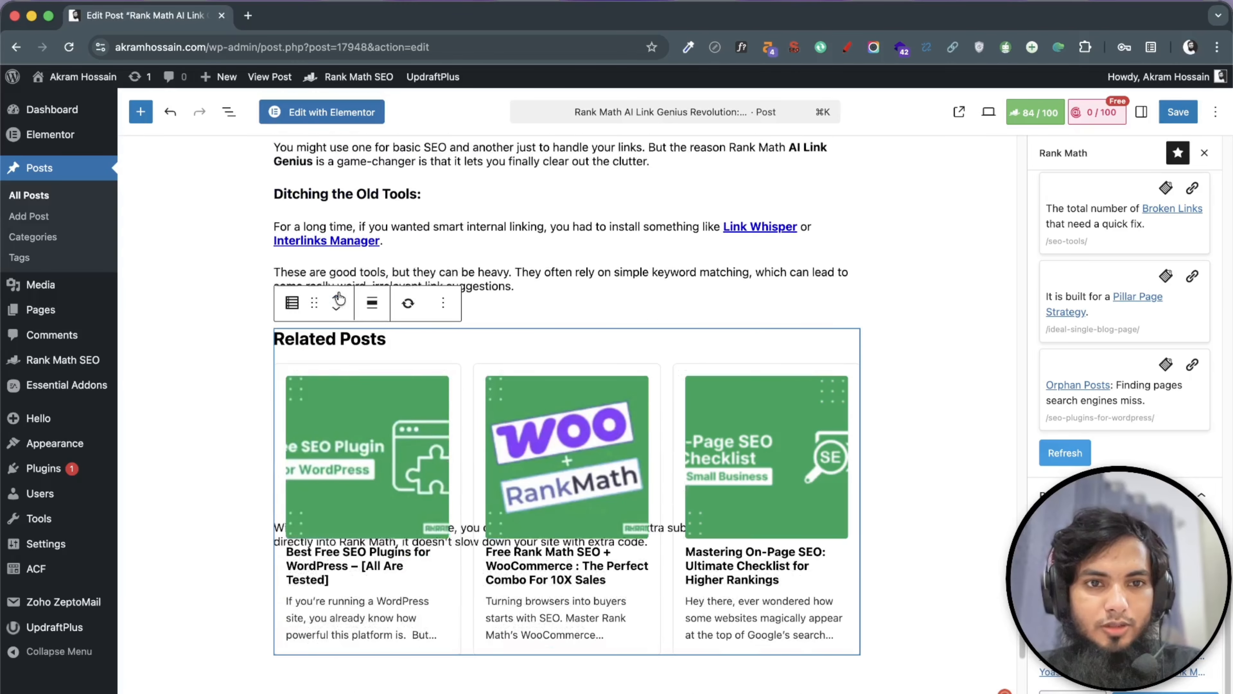
click(339, 299)
click(339, 298)
click(339, 299)
click(338, 299)
click(339, 299)
click(338, 298)
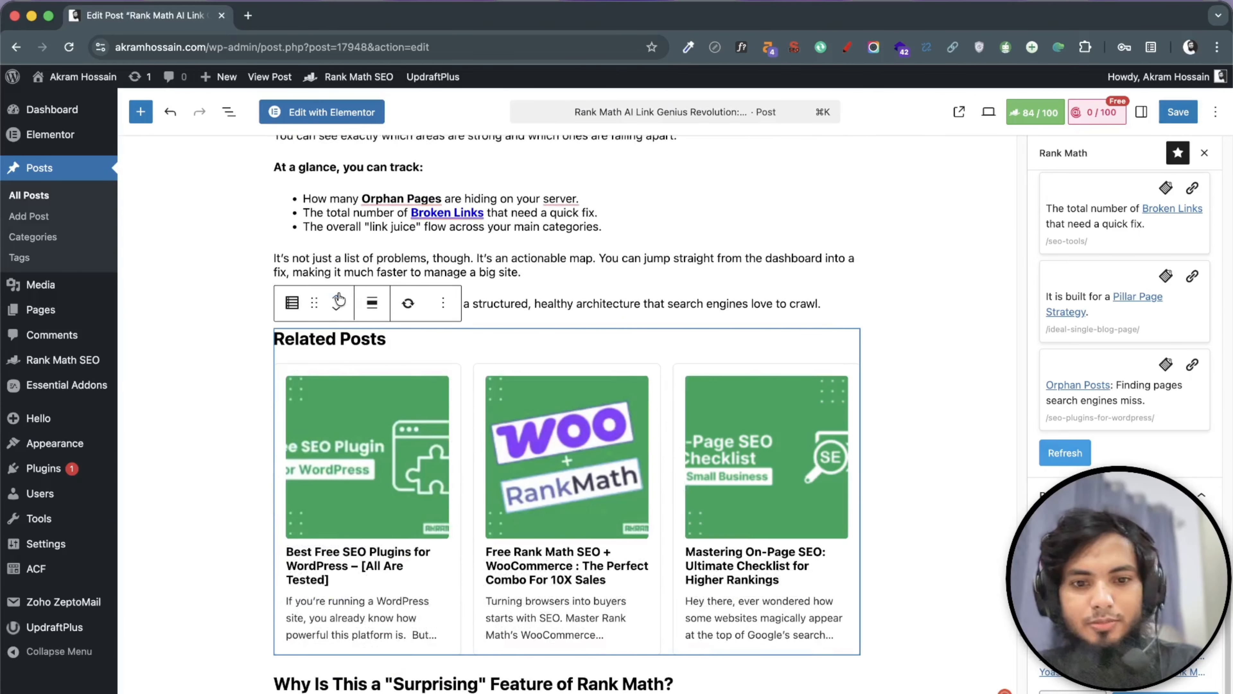